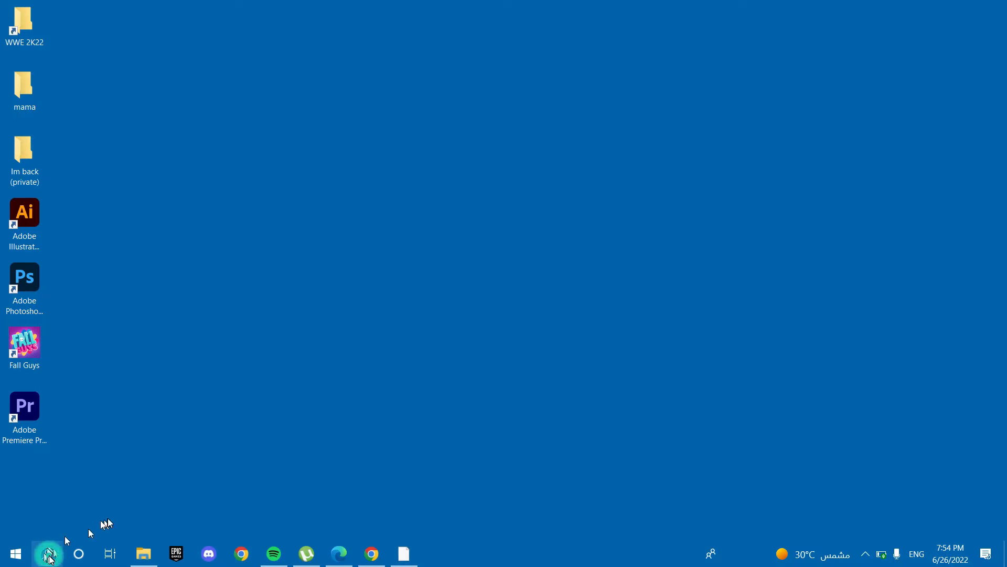
- Search Windows for "update", open Check for updates to review the Windows Update status, and close Settings
{"action": "left_click", "coordinate": [48, 554]}
{"action": "type", "text": "update"}
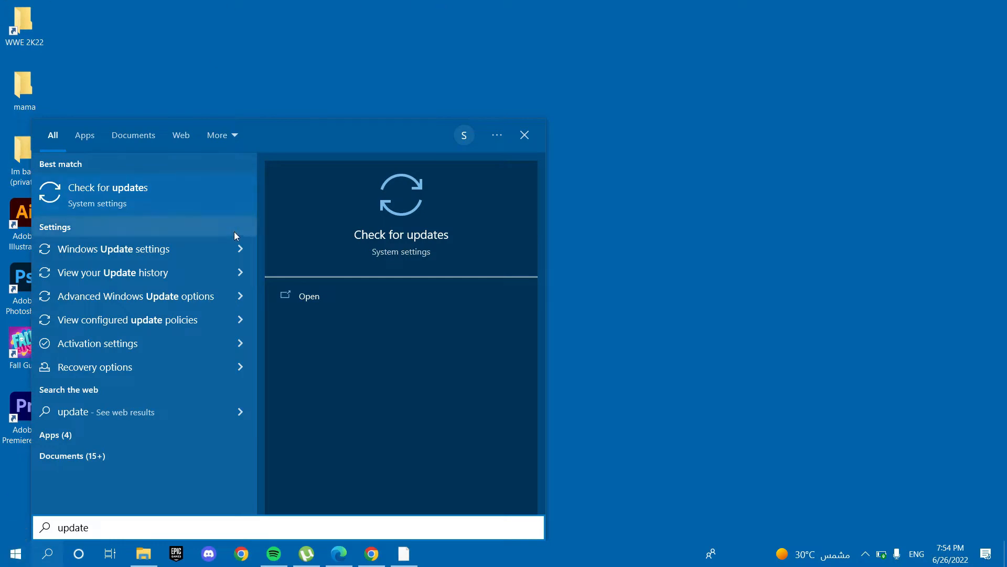
{"action": "left_click", "coordinate": [191, 207]}
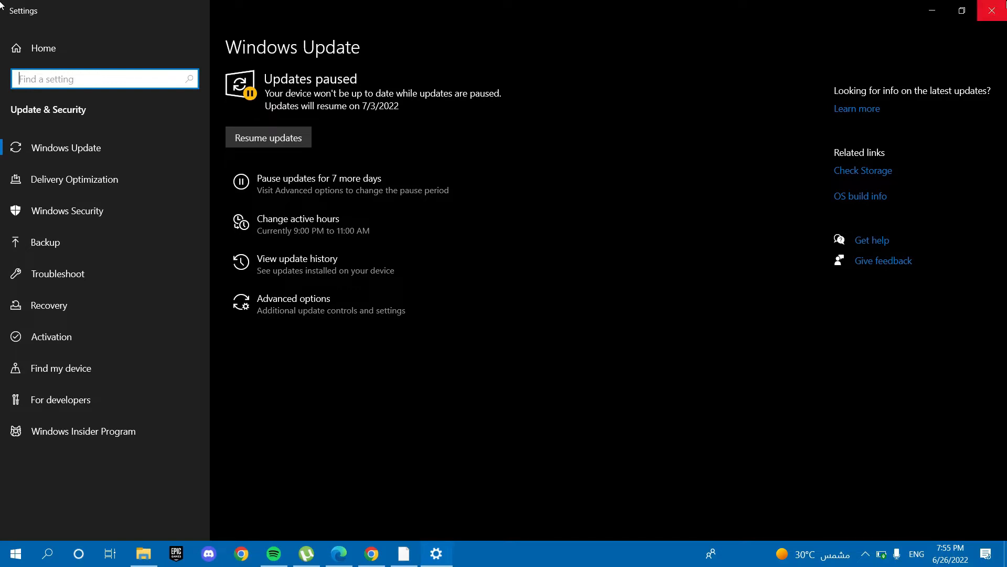
{"action": "left_click", "coordinate": [1006, 3]}
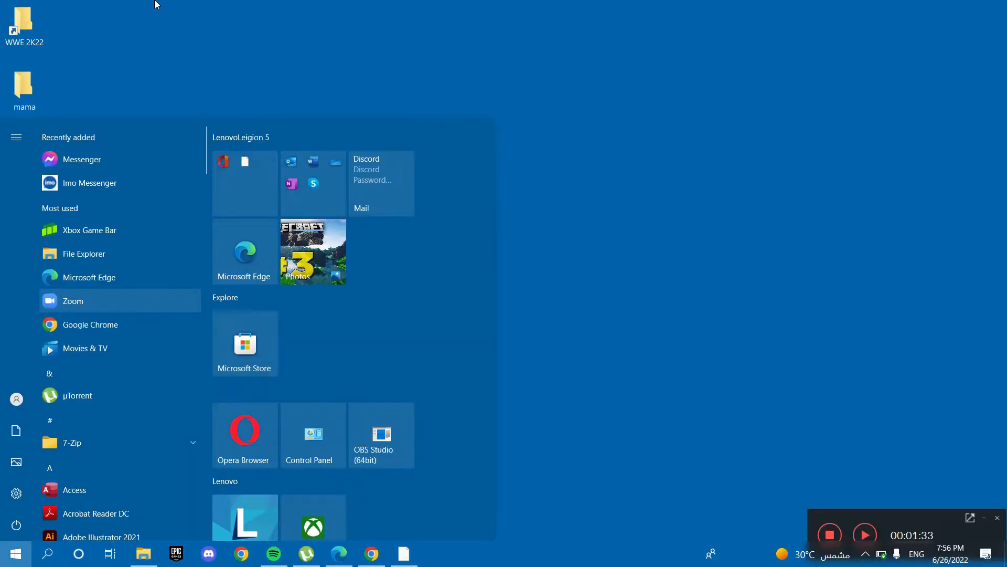
{"action": "key", "text": "super+s"}
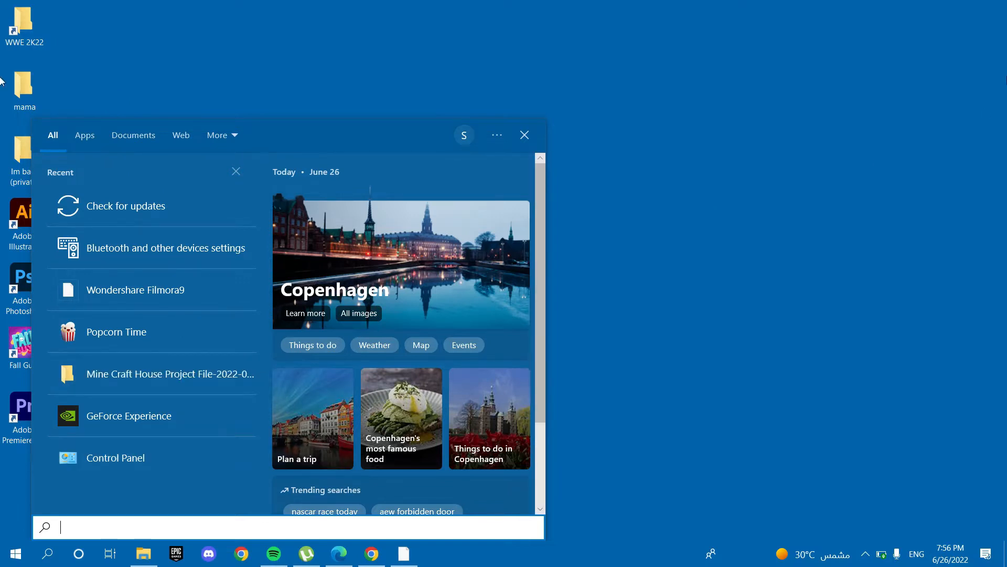
{"action": "left_click", "coordinate": [899, 63]}
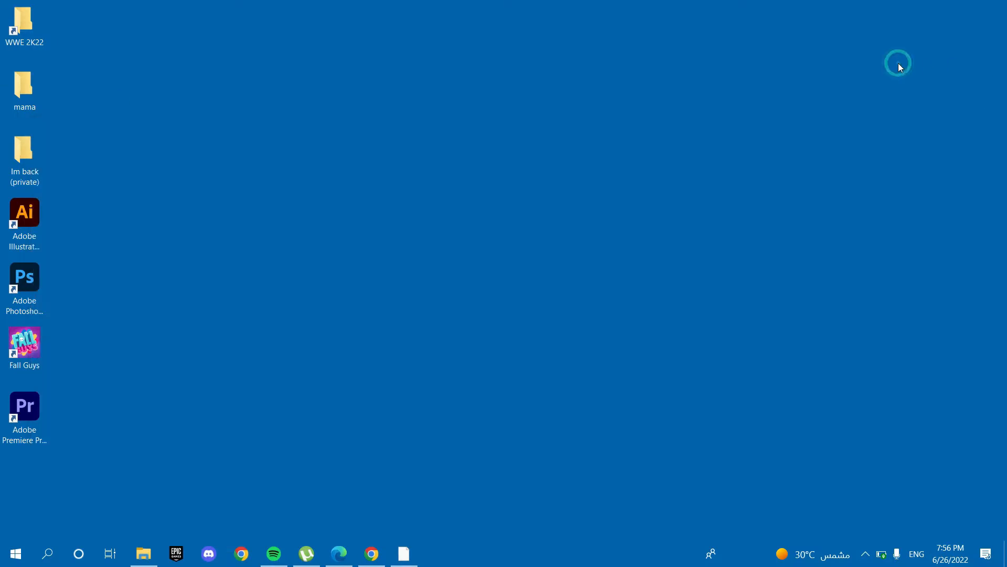
- Open the Power & sleep page of the System settings
{"action": "left_click", "coordinate": [14, 554]}
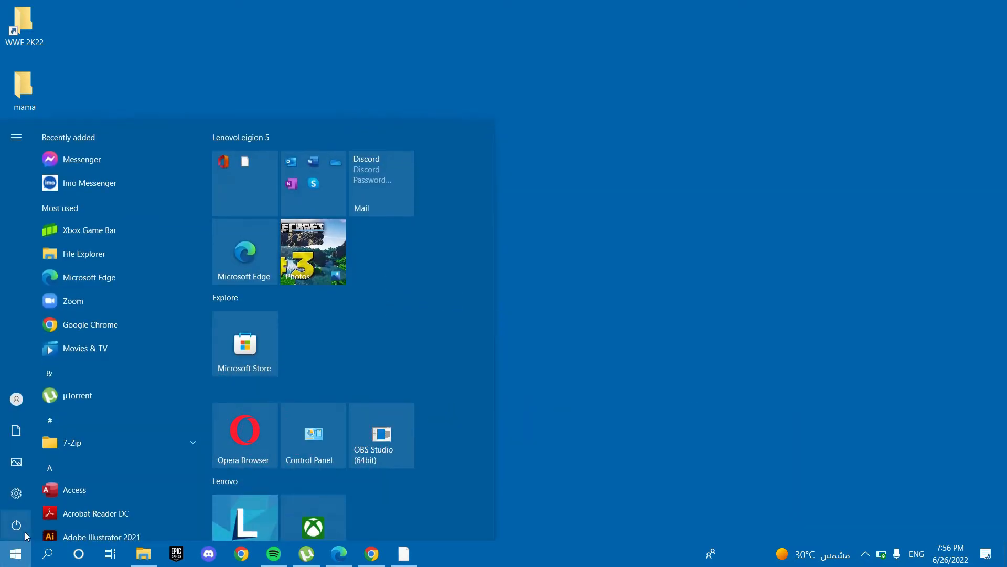
{"action": "mouse_move", "coordinate": [19, 501]}
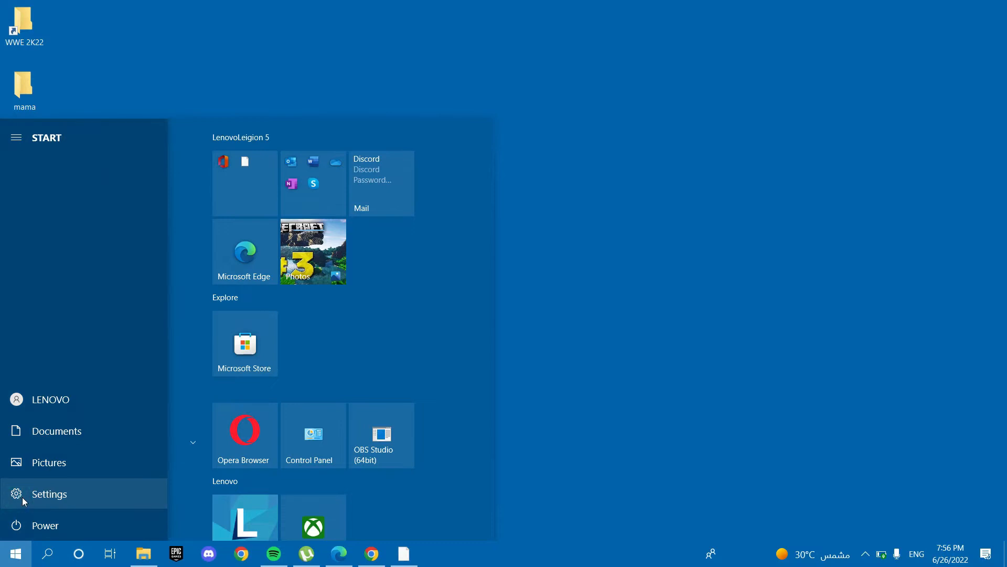
{"action": "left_click", "coordinate": [27, 496]}
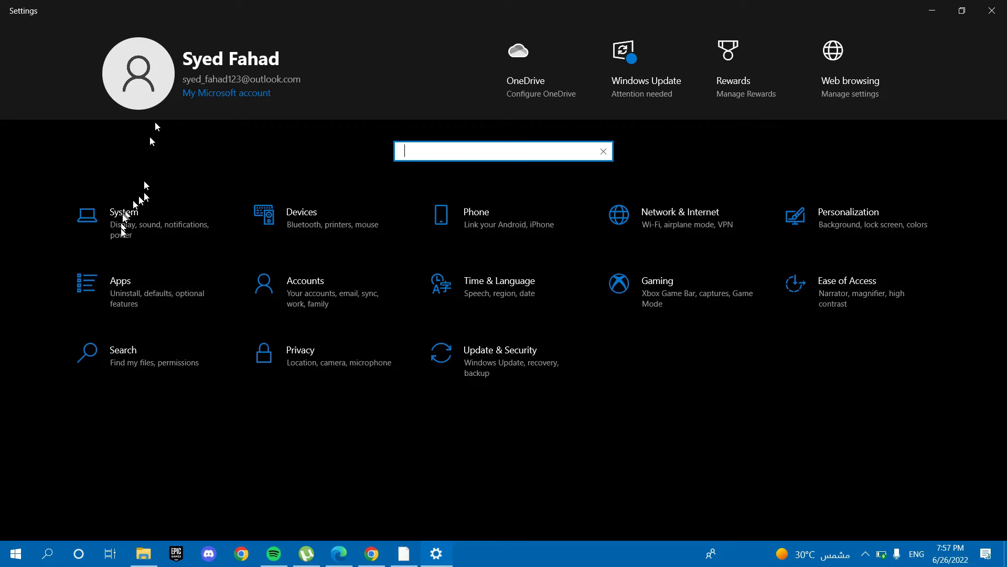
{"action": "left_click", "coordinate": [125, 219]}
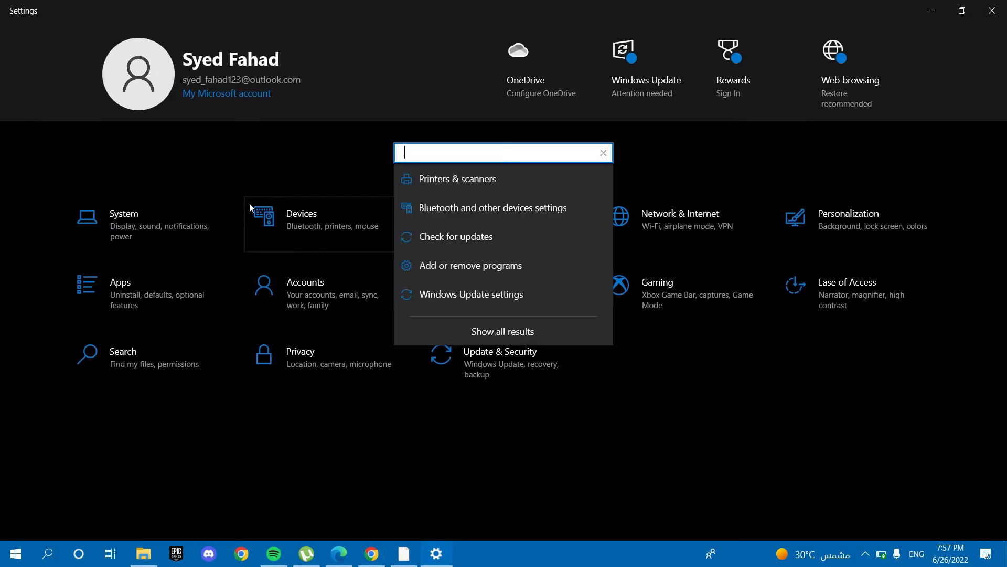
{"action": "left_click", "coordinate": [131, 233]}
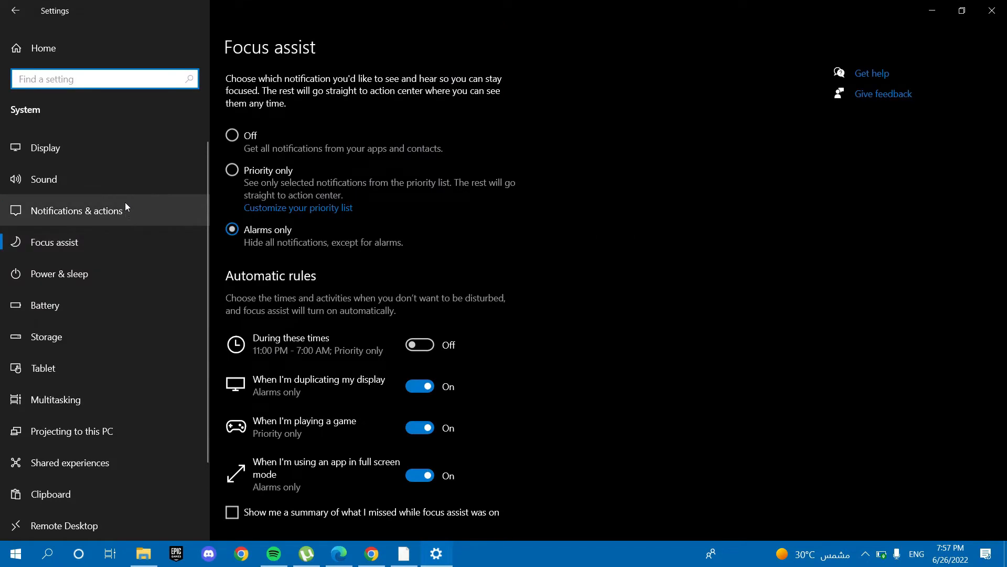
{"action": "left_click", "coordinate": [111, 281]}
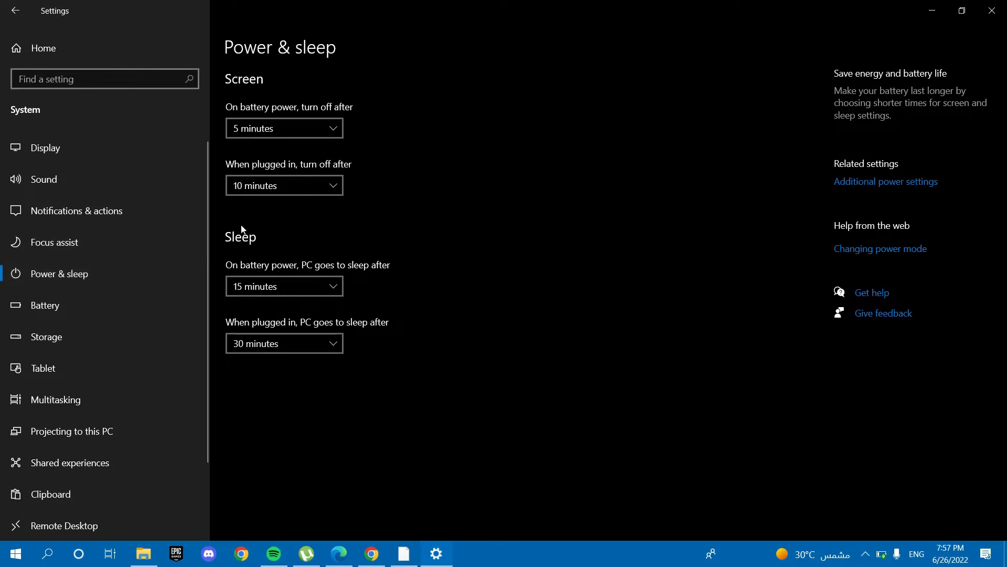
- Open the additional power settings and bring up the advanced power settings of the Balanced plan
{"action": "left_click", "coordinate": [907, 183]}
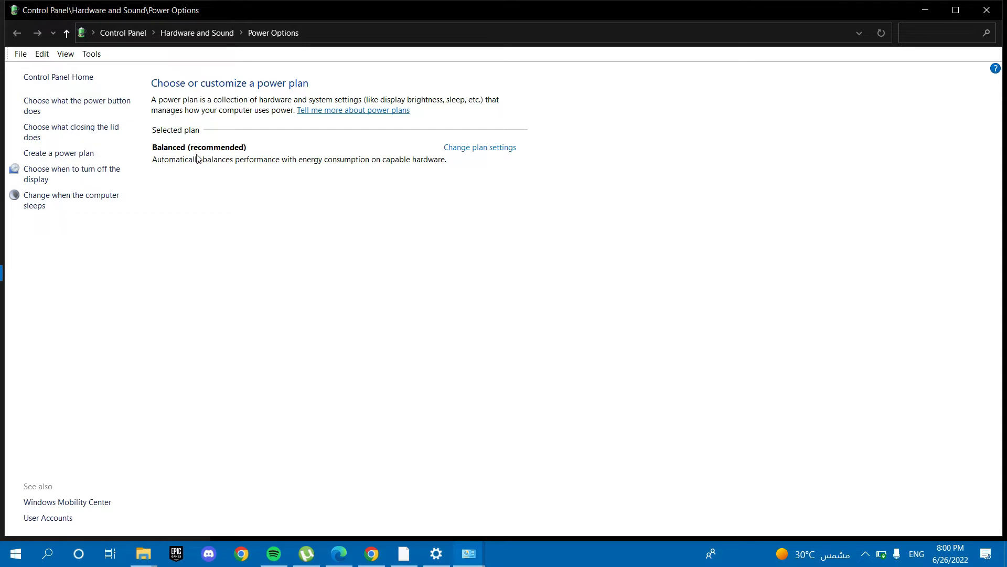
{"action": "left_click", "coordinate": [466, 150]}
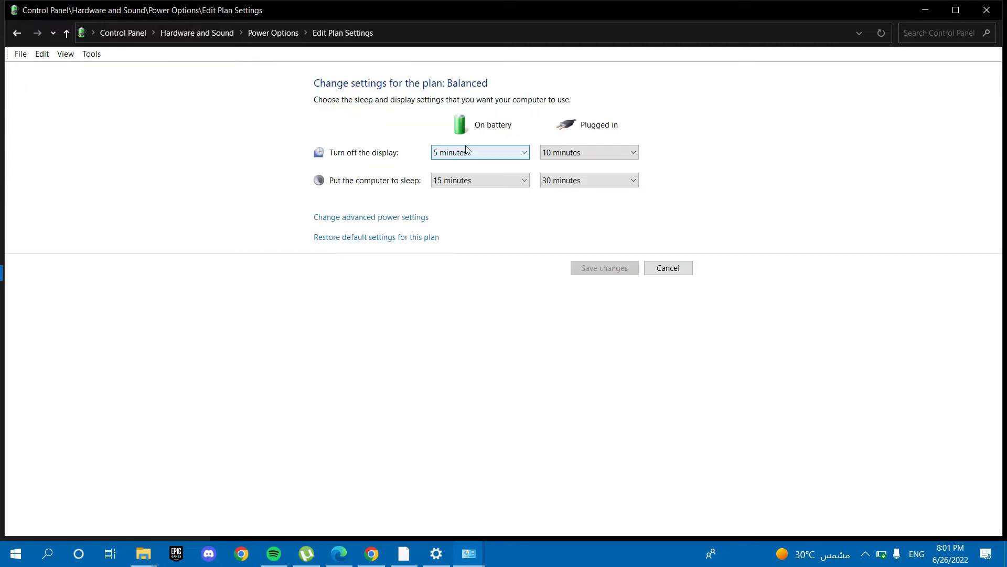
{"action": "left_click", "coordinate": [362, 218]}
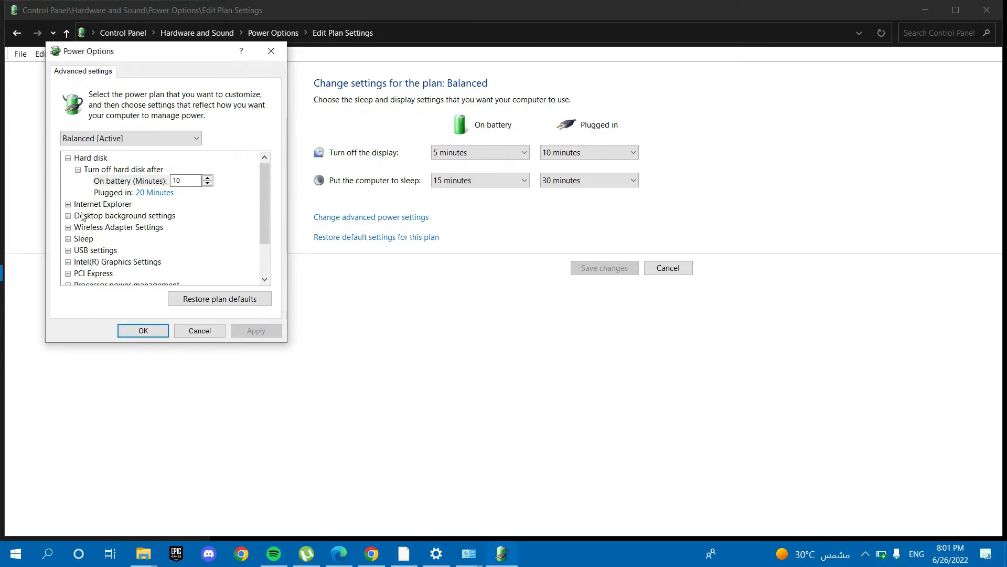
- Set the hard disk's plugged-in turn-off time to 0 minutes
{"action": "double_click", "coordinate": [86, 158]}
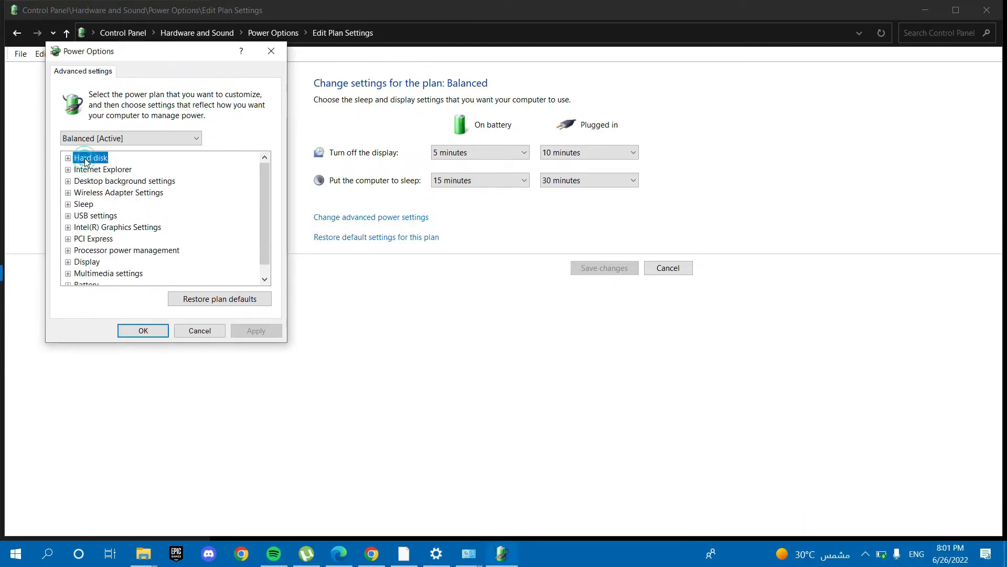
{"action": "double_click", "coordinate": [86, 158]}
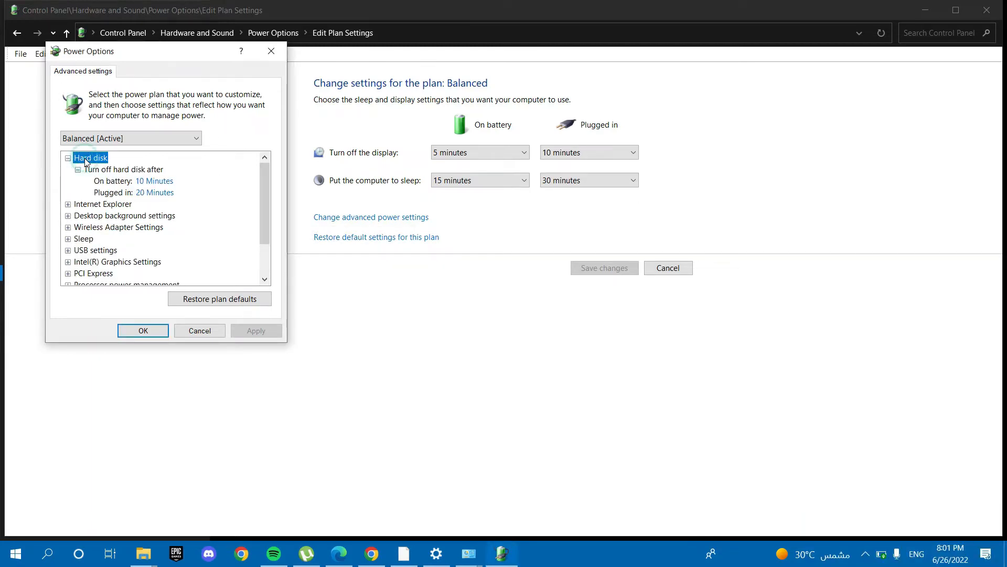
{"action": "left_click", "coordinate": [154, 194]}
{"action": "double_click", "coordinate": [197, 192]}
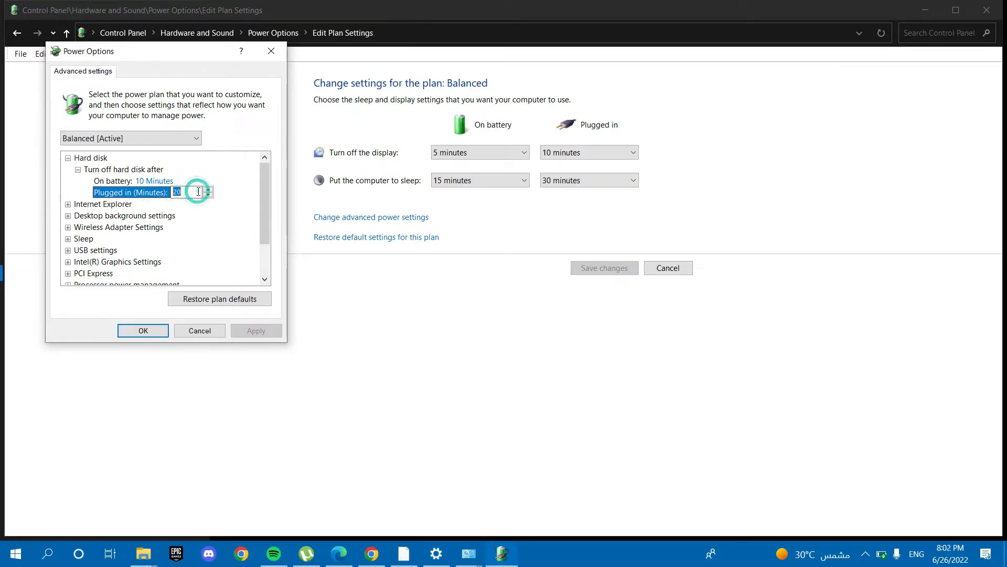
{"action": "type", "text": "0"}
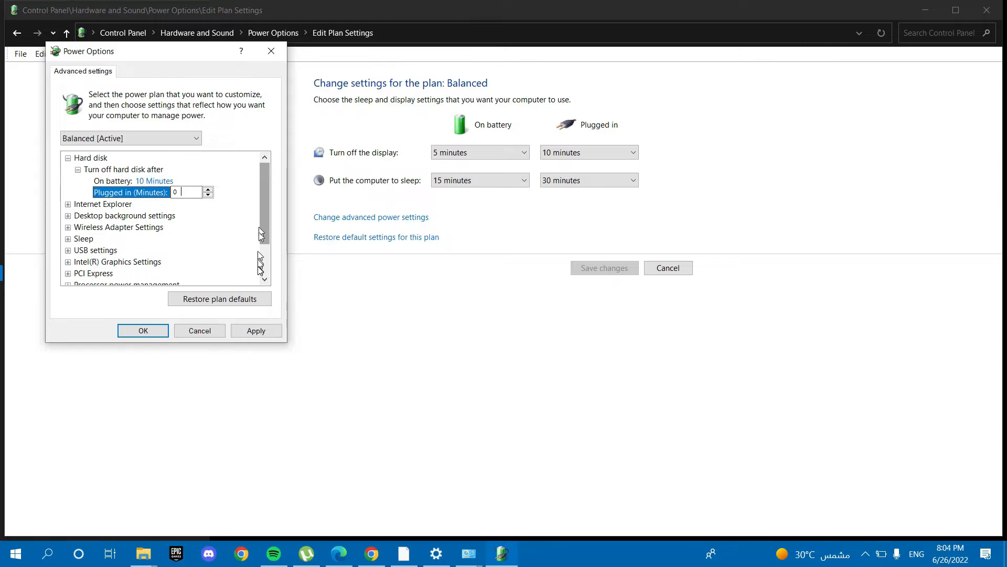
- Try to set the plugged-in minimum processor state to 0% under Processor power management
{"action": "left_click", "coordinate": [265, 264]}
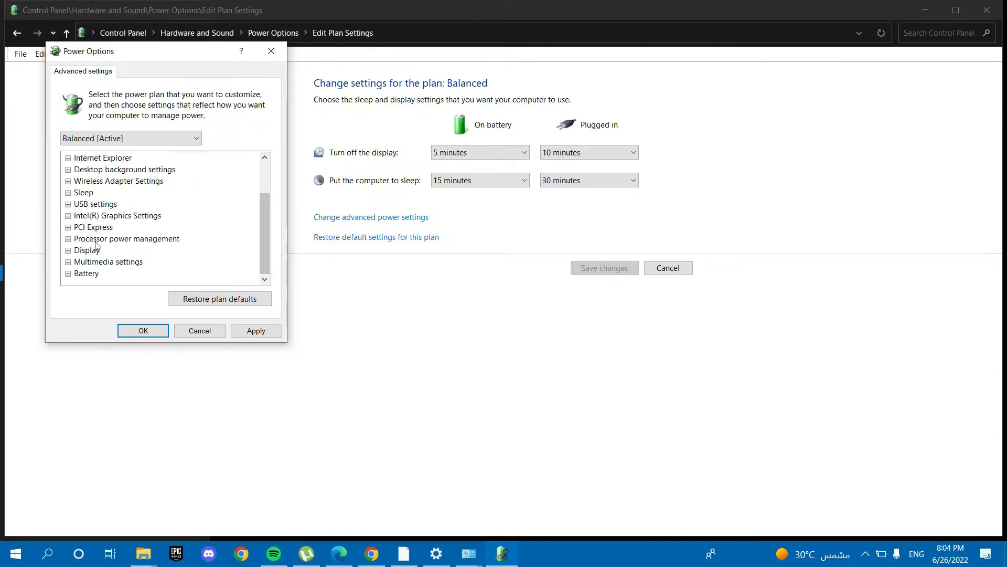
{"action": "left_click", "coordinate": [68, 239]}
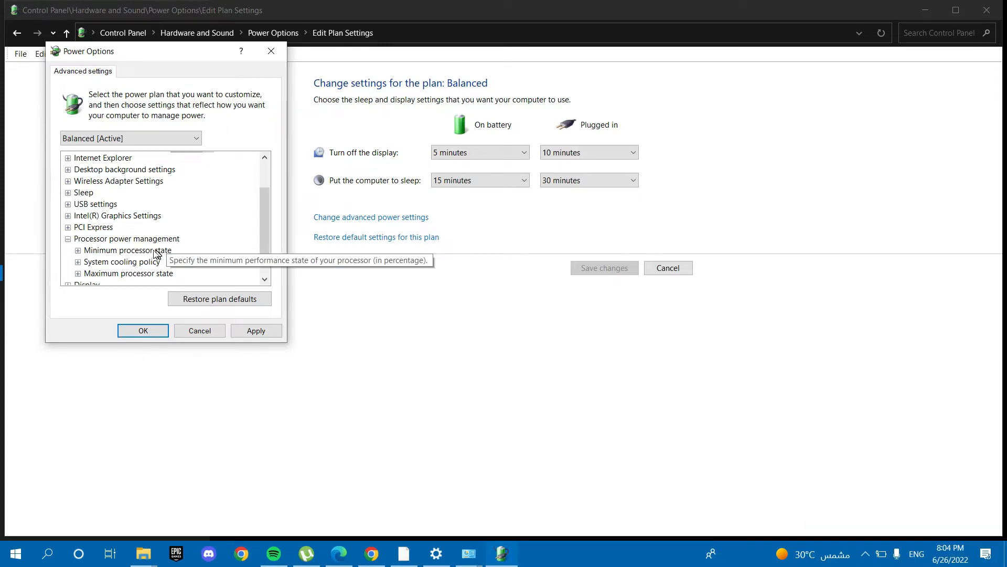
{"action": "left_click", "coordinate": [83, 253]}
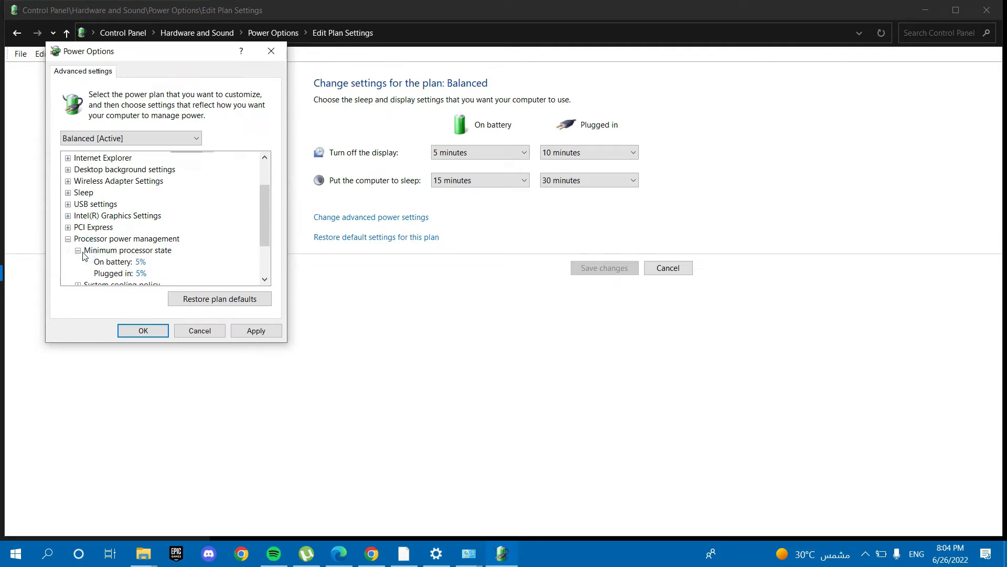
{"action": "left_click", "coordinate": [140, 273]}
{"action": "double_click", "coordinate": [167, 272]}
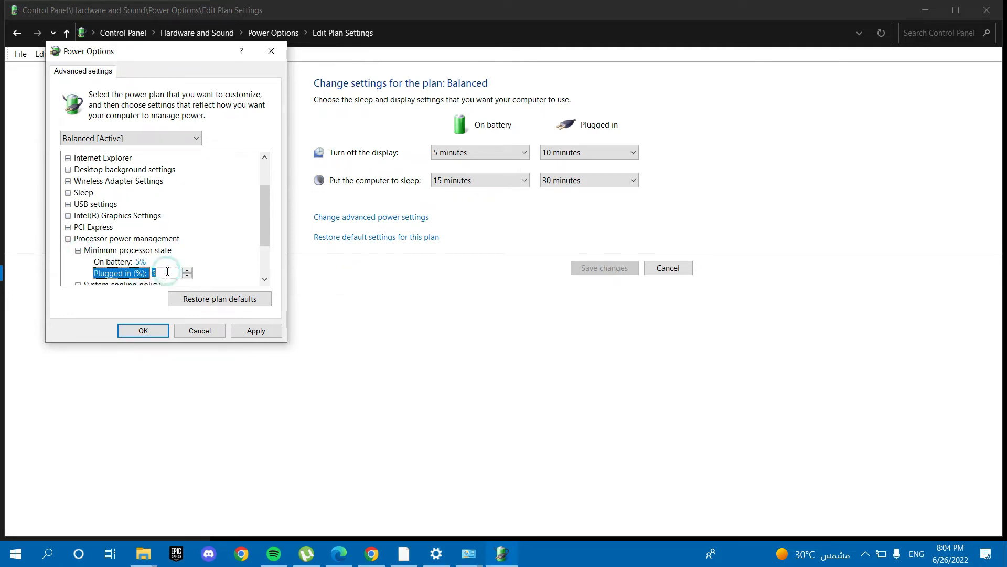
{"action": "type", "text": "0"}
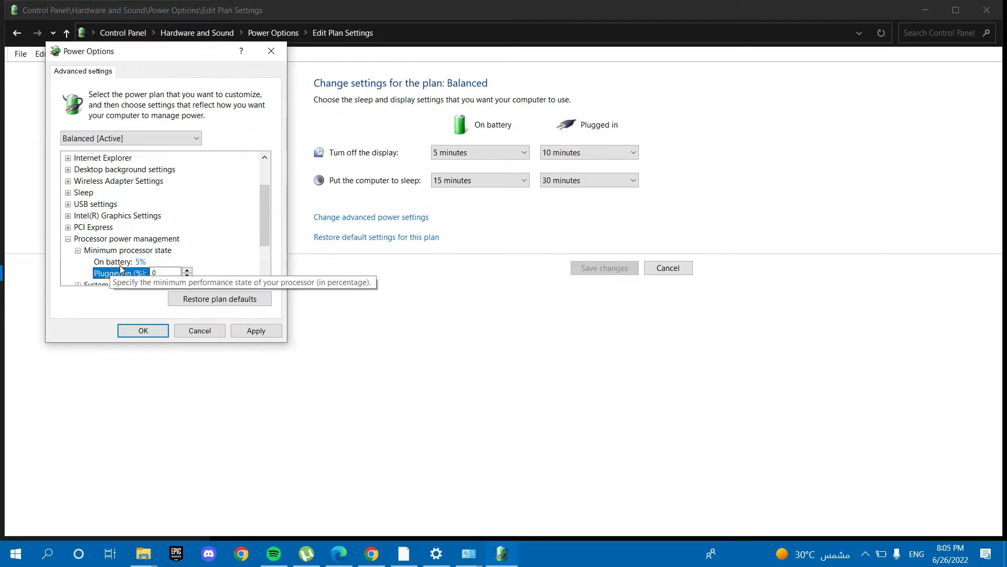
{"action": "type", "text": "0"}
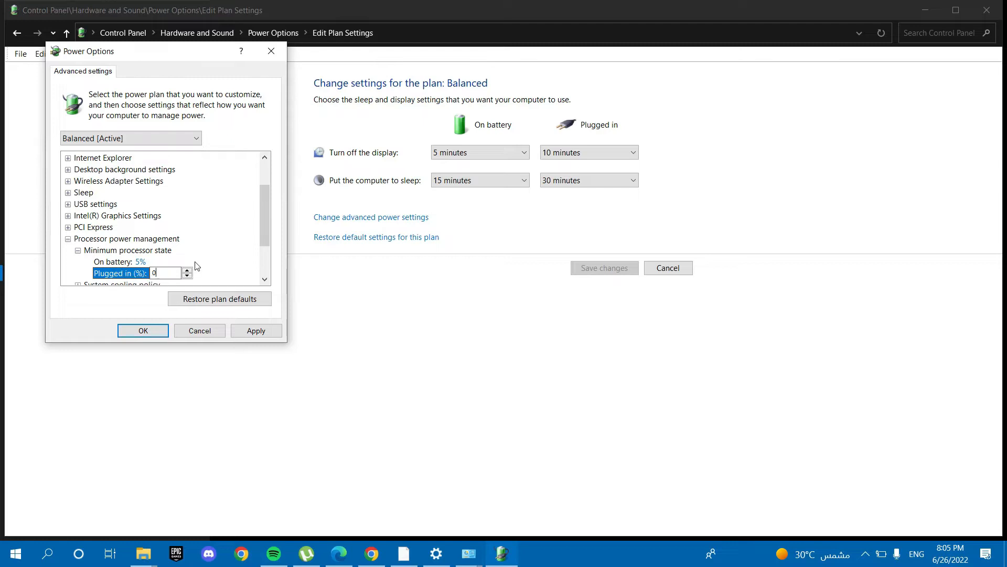
- Expand the maximum processor state to check its values, then apply and close the advanced power settings
{"action": "scroll", "coordinate": [198, 249], "scroll_direction": "down", "scroll_amount": 2}
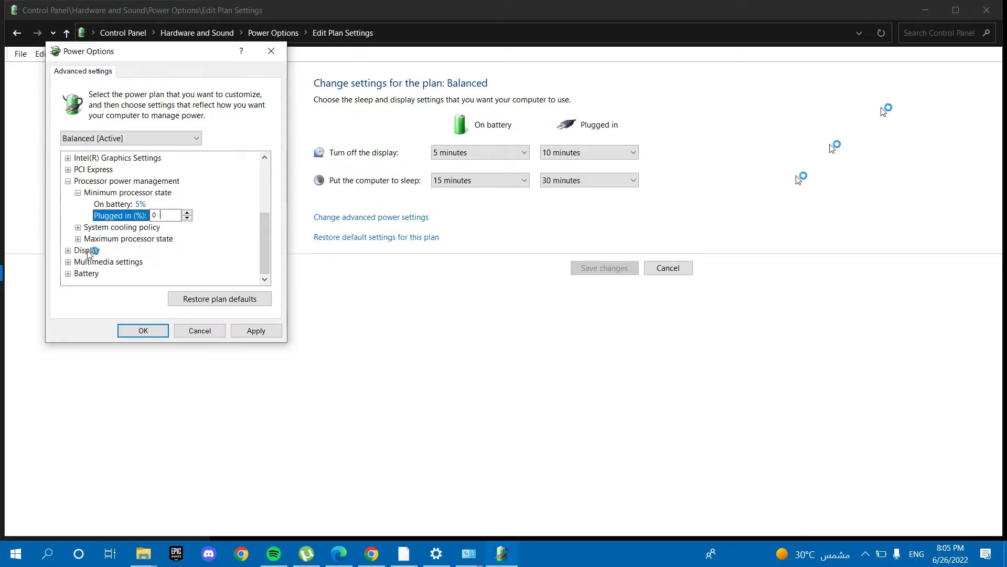
{"action": "left_click", "coordinate": [159, 240]}
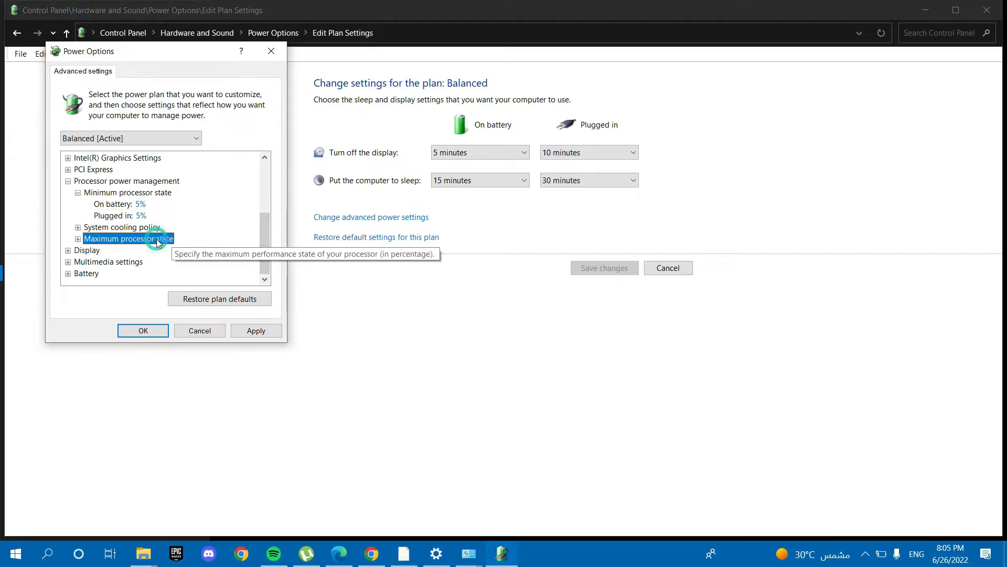
{"action": "left_click", "coordinate": [79, 240]}
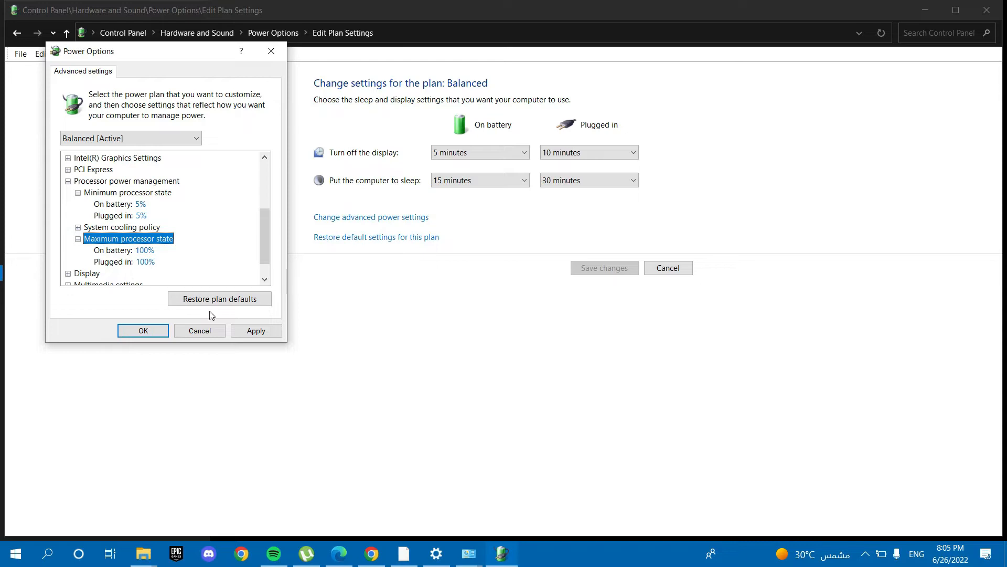
{"action": "left_click", "coordinate": [252, 332]}
{"action": "left_click", "coordinate": [121, 333]}
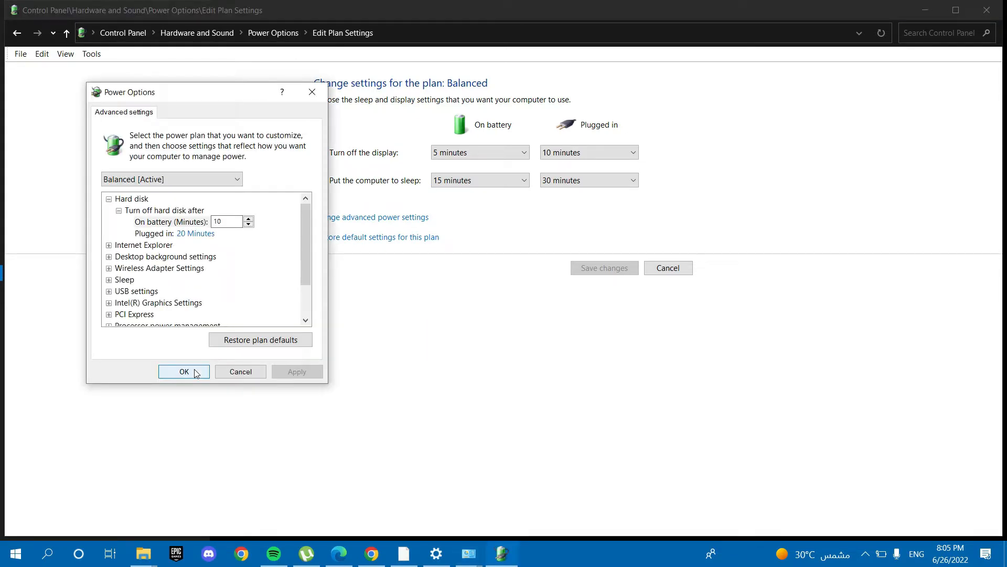
{"action": "left_click", "coordinate": [196, 373]}
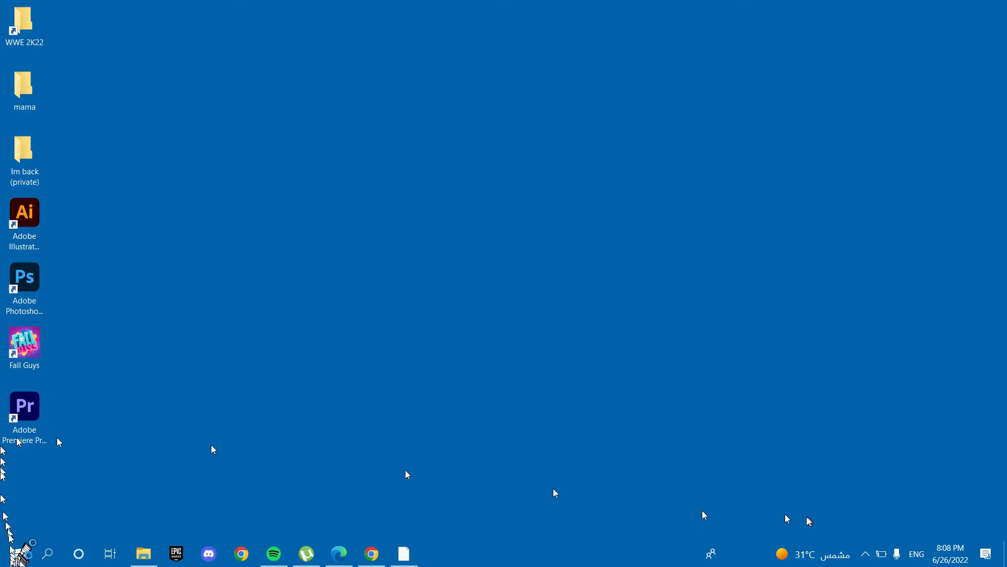
- Open the Windows Settings and go to the General page of the Privacy settings
{"action": "left_click", "coordinate": [15, 557]}
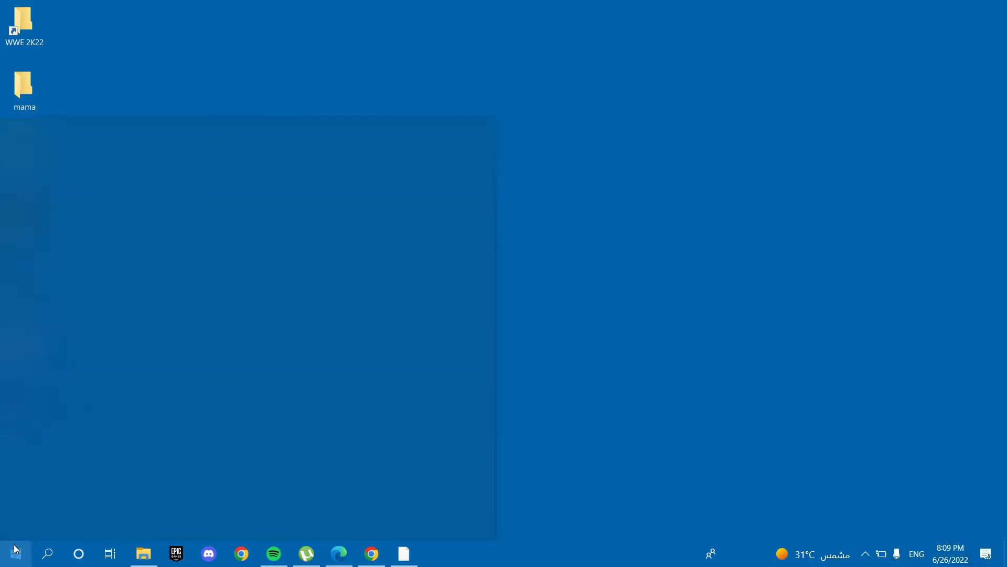
{"action": "left_click", "coordinate": [17, 554]}
{"action": "left_click", "coordinate": [17, 553]}
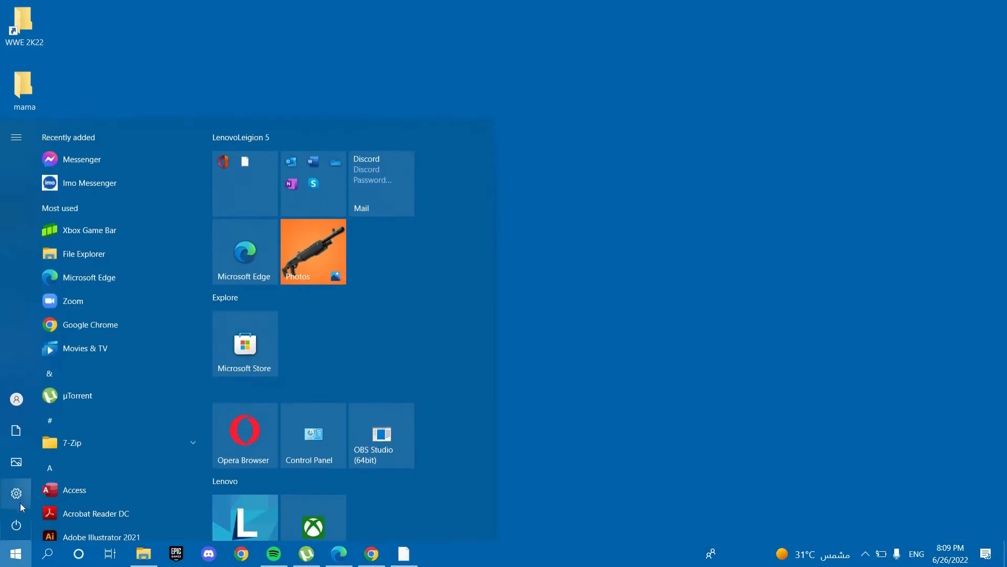
{"action": "left_click", "coordinate": [15, 490]}
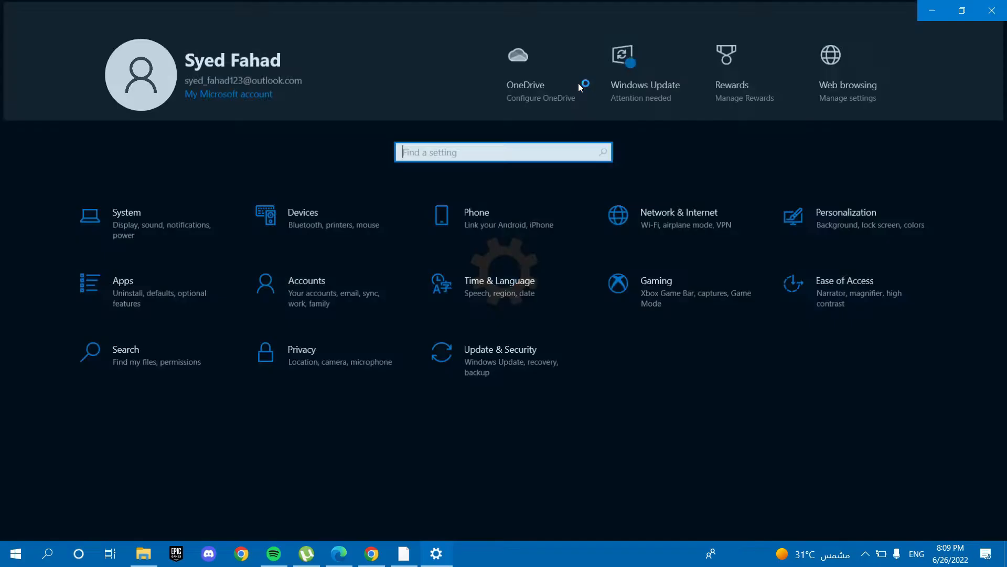
{"action": "left_click", "coordinate": [290, 366]}
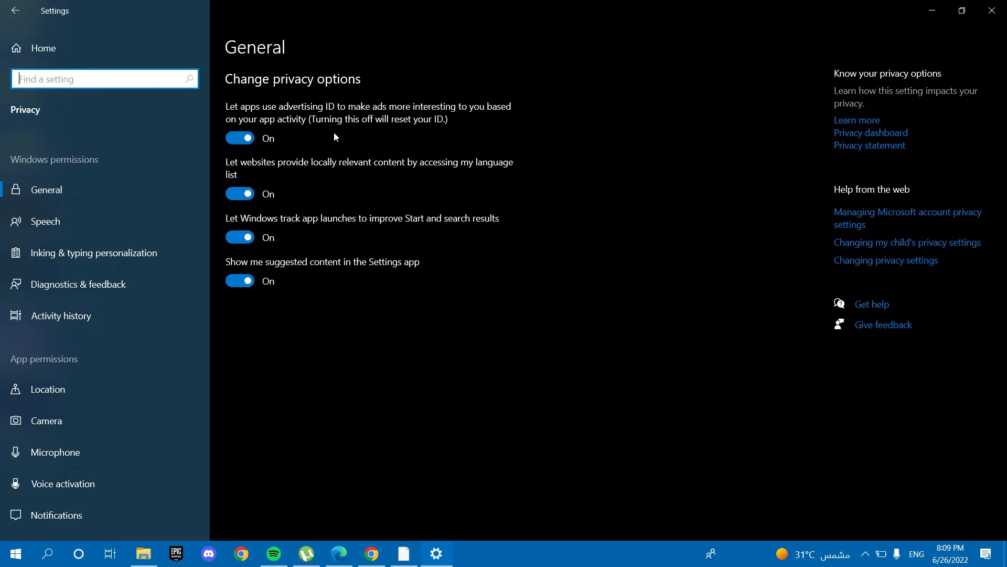
- Turn off all four General privacy options: advertising ID, language list access, app launch tracking and suggested content
{"action": "left_click", "coordinate": [236, 141]}
{"action": "left_click", "coordinate": [239, 193]}
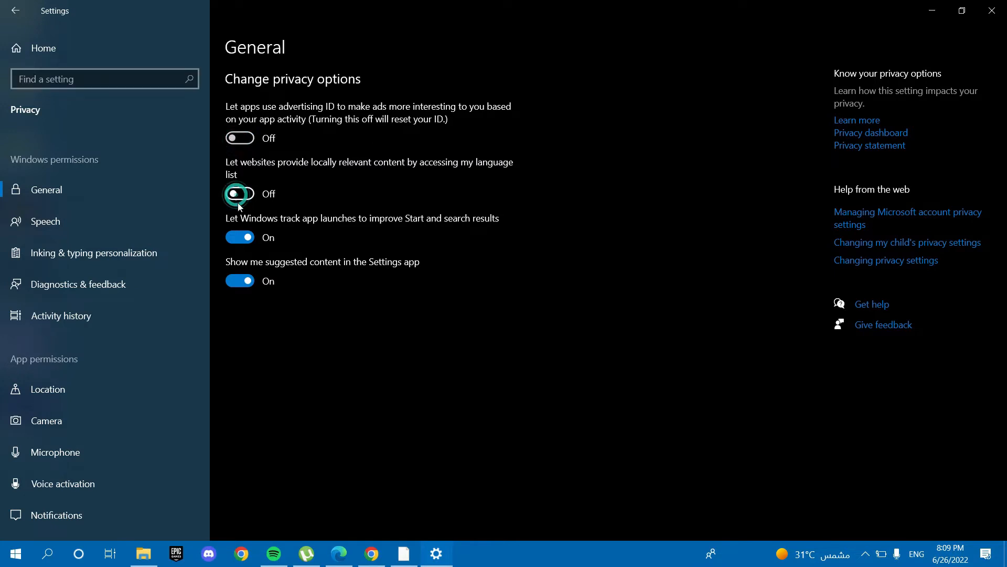
{"action": "left_click", "coordinate": [239, 240]}
{"action": "left_click", "coordinate": [239, 283]}
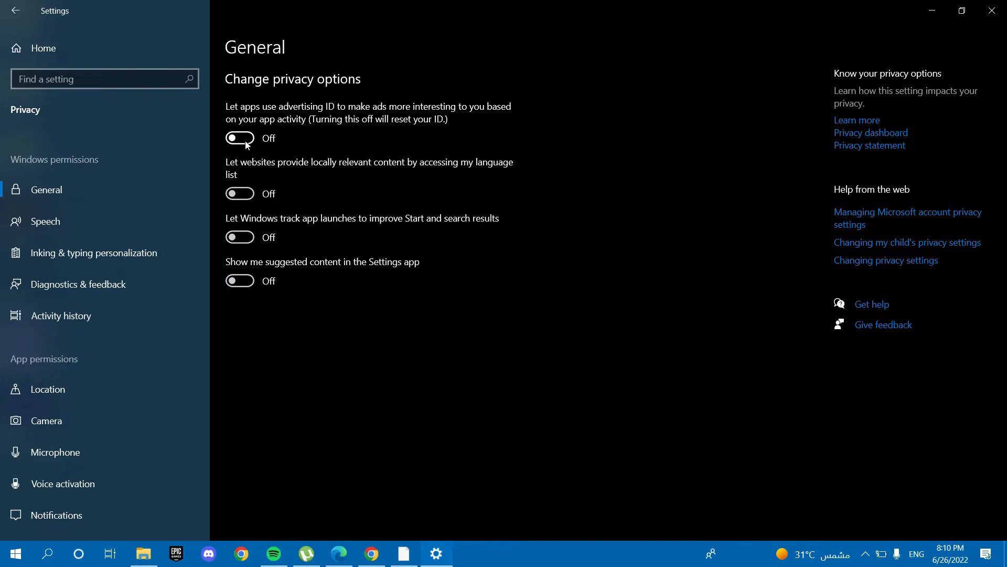
- Turn off location access for this device in the Location privacy settings and open the Camera privacy page
{"action": "left_click", "coordinate": [51, 402]}
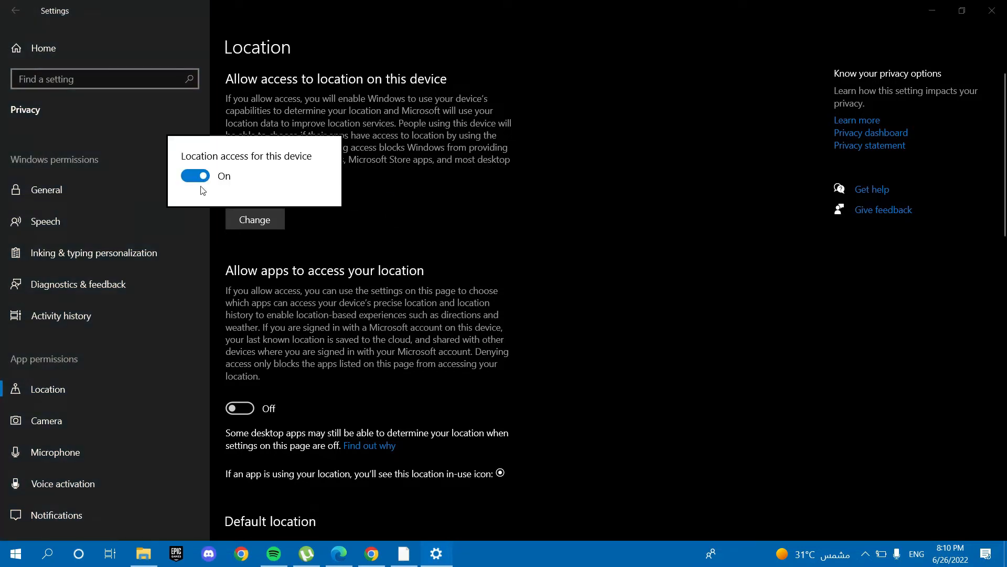
{"action": "left_click", "coordinate": [196, 180]}
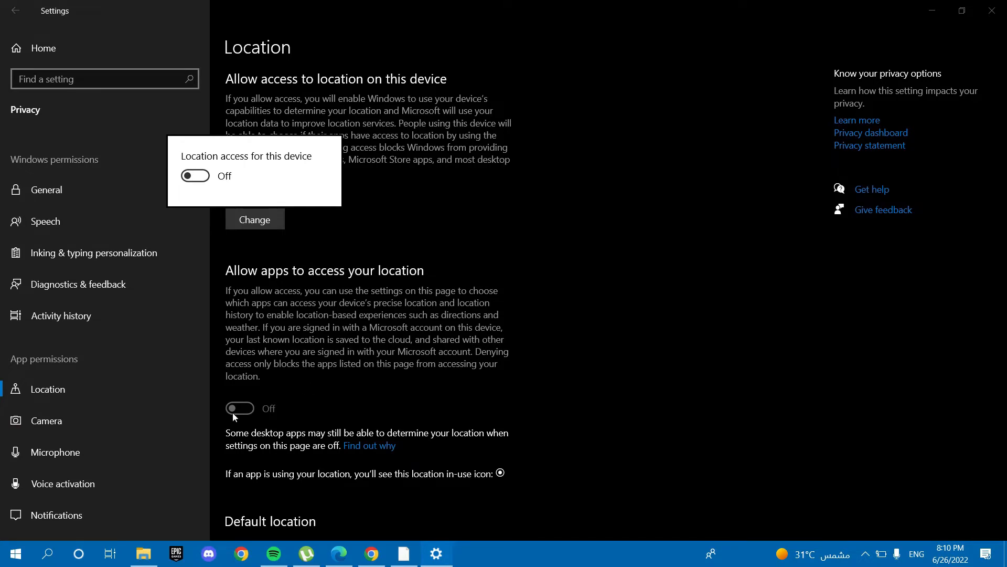
{"action": "left_click", "coordinate": [630, 255]}
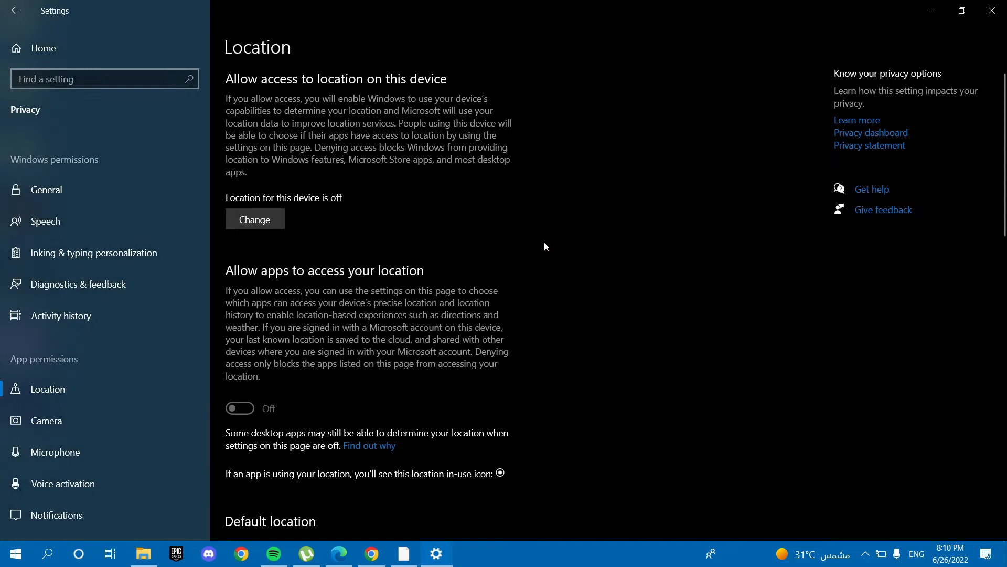
{"action": "left_click", "coordinate": [96, 417]}
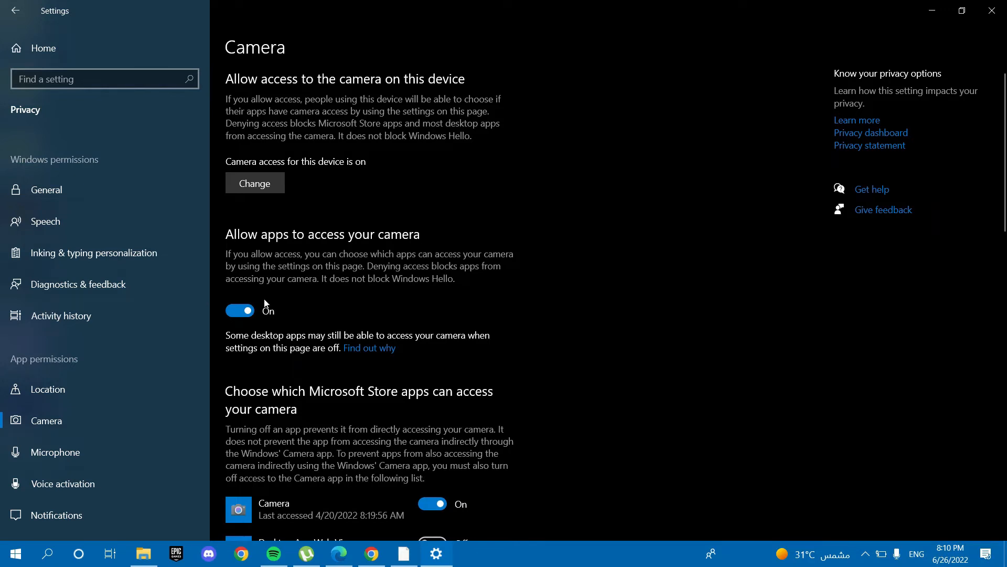
{"action": "left_click", "coordinate": [235, 315]}
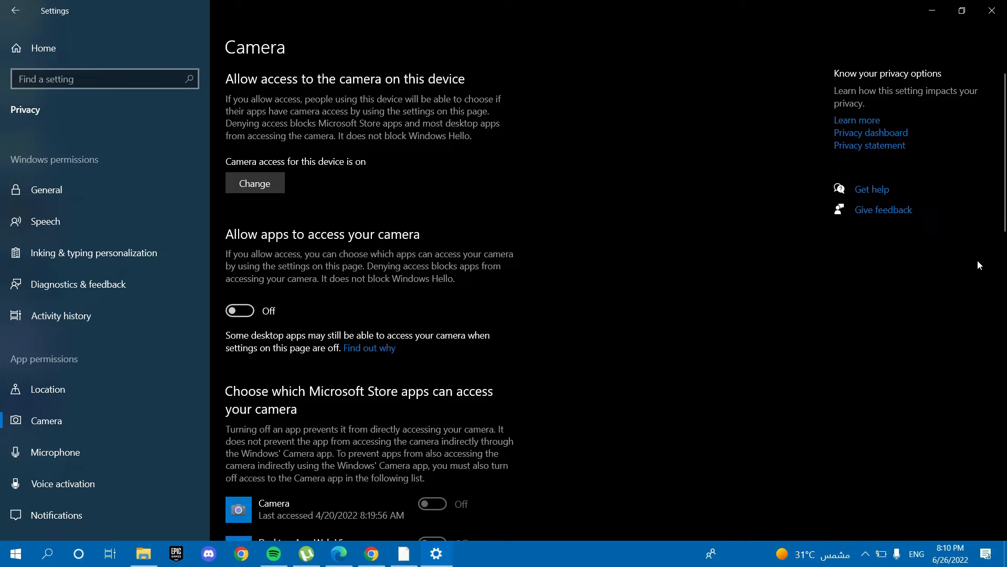
{"action": "scroll", "coordinate": [1003, 253], "scroll_direction": "down", "scroll_amount": 3}
{"action": "left_click_drag", "start_coordinate": [1003, 253], "coordinate": [1006, 365]}
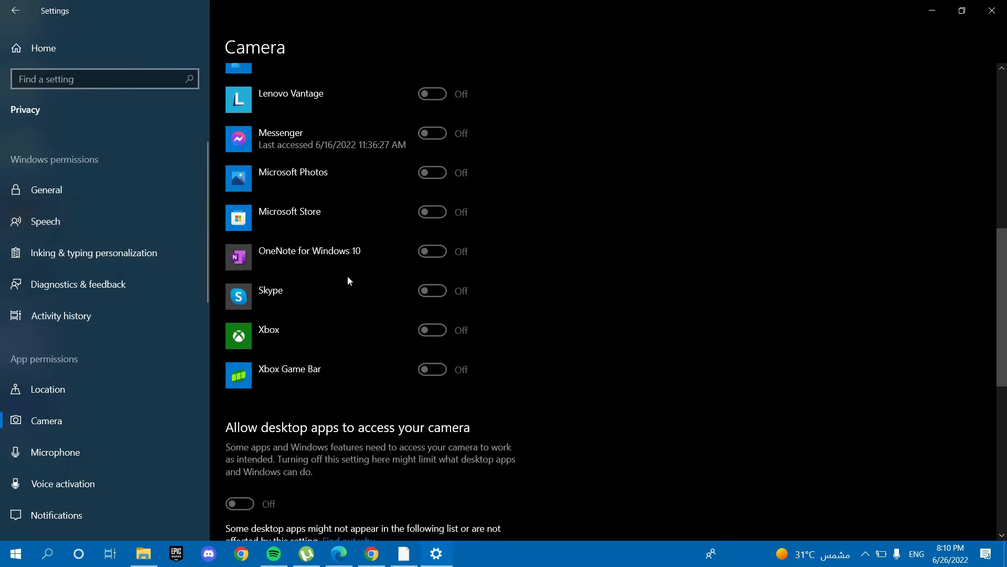
{"action": "left_click", "coordinate": [443, 294]}
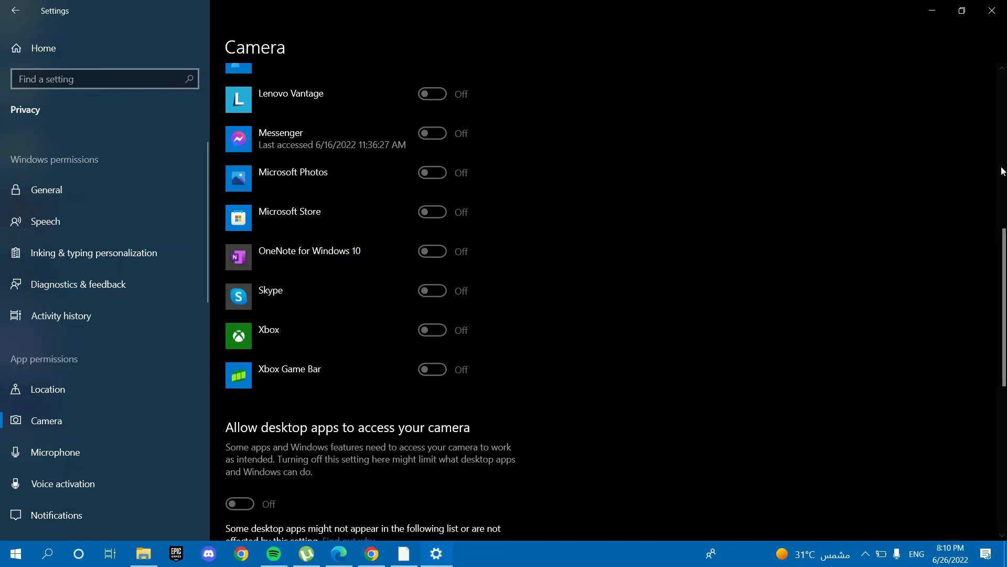
{"action": "left_click", "coordinate": [1001, 158]}
{"action": "left_click", "coordinate": [242, 310]}
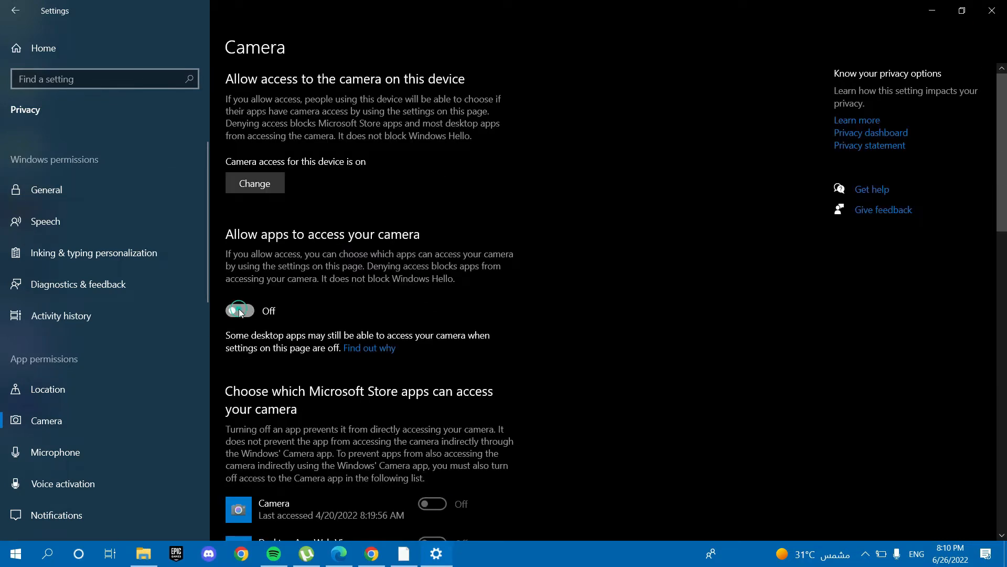
- Turn off camera access for Microsoft Store, Microsoft Photos, Messenger, Lenovo Vantage, Feedback Hub, Camera, Xbox and Xbox Game Bar
{"action": "left_click_drag", "start_coordinate": [1006, 190], "coordinate": [1006, 316]}
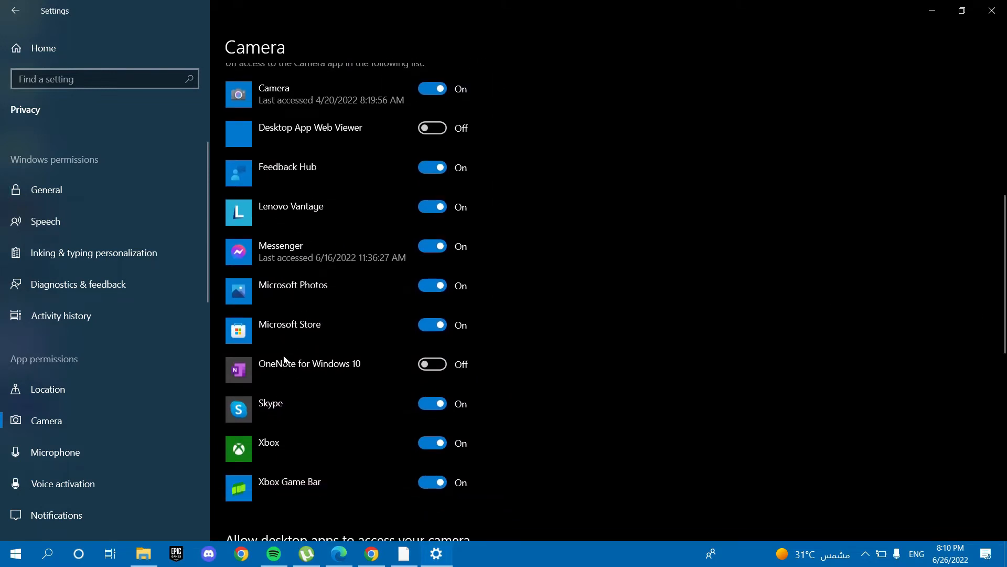
{"action": "left_click", "coordinate": [430, 328]}
{"action": "left_click", "coordinate": [429, 287]}
{"action": "left_click", "coordinate": [424, 251]}
{"action": "left_click", "coordinate": [425, 208]}
{"action": "left_click", "coordinate": [426, 168]}
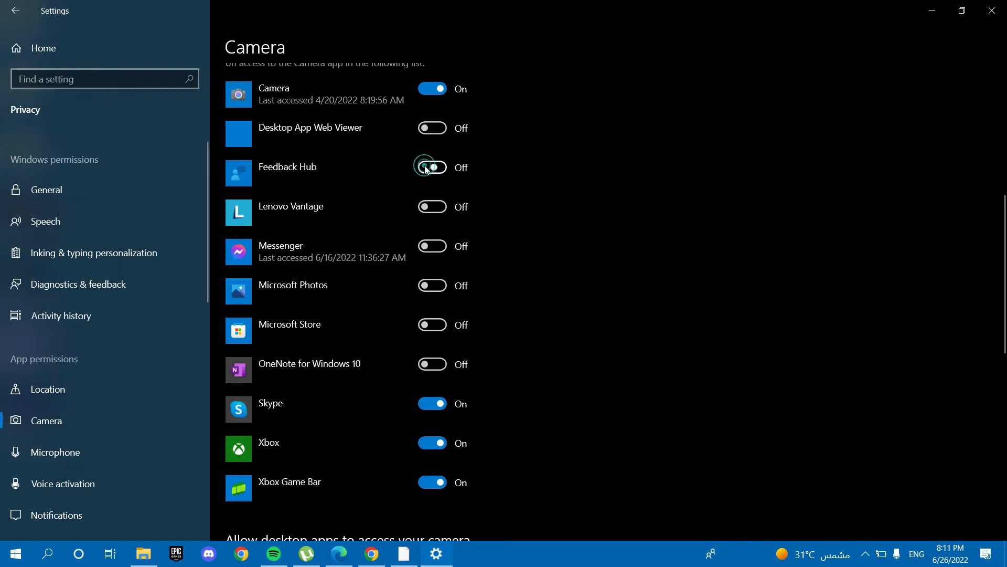
{"action": "left_click", "coordinate": [429, 88]}
{"action": "left_click", "coordinate": [430, 444]}
{"action": "left_click", "coordinate": [429, 485]}
- Turn off the option that allows desktop apps to access the camera
{"action": "left_click_drag", "start_coordinate": [1002, 270], "coordinate": [1006, 356]}
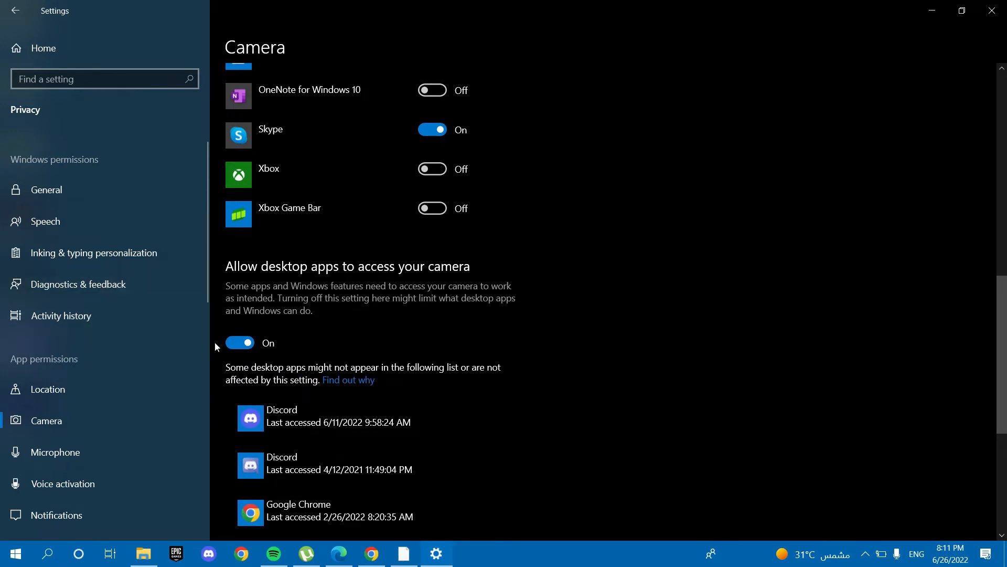
{"action": "left_click", "coordinate": [236, 344]}
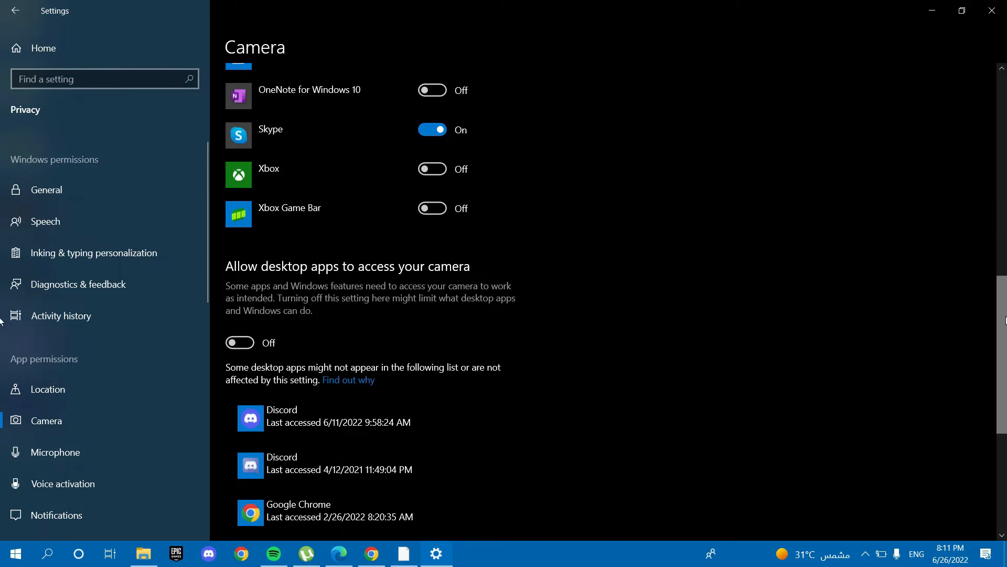
{"action": "scroll", "coordinate": [577, 452], "scroll_direction": "up", "scroll_amount": 2}
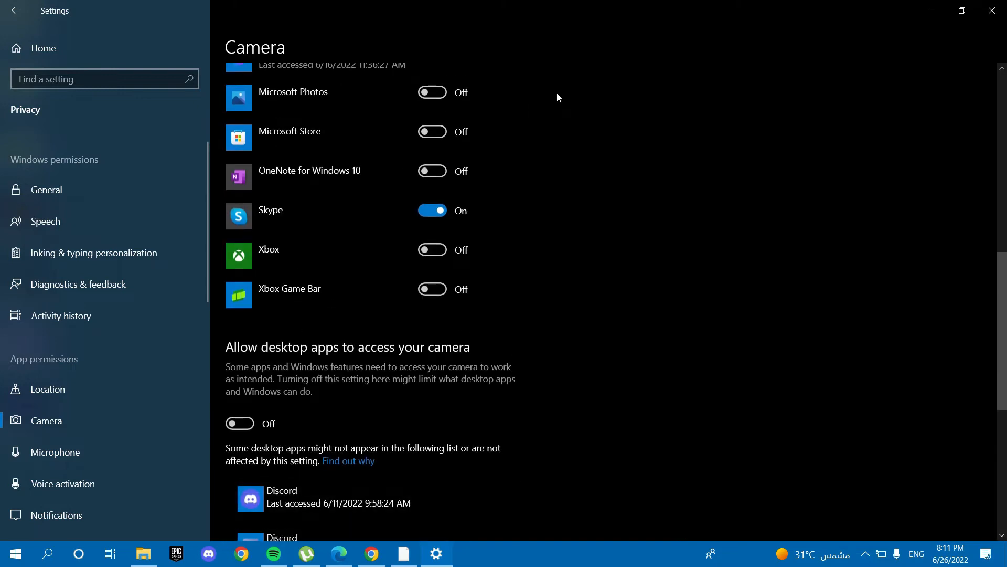
- In the Microphone privacy settings, turn off access for Camera, Cortana, Feedback Hub, Lenovo Vantage, Messenger, Microsoft Photos, Microsoft Store and Mixed Reality Portal
{"action": "left_click", "coordinate": [125, 444]}
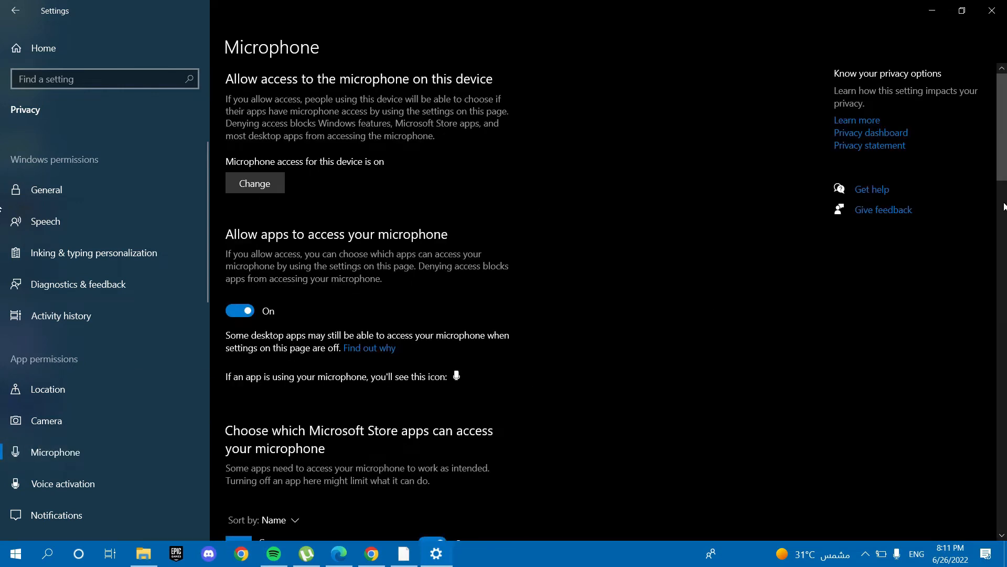
{"action": "left_click", "coordinate": [1002, 207]}
{"action": "scroll", "coordinate": [1003, 209], "scroll_direction": "up", "scroll_amount": 3}
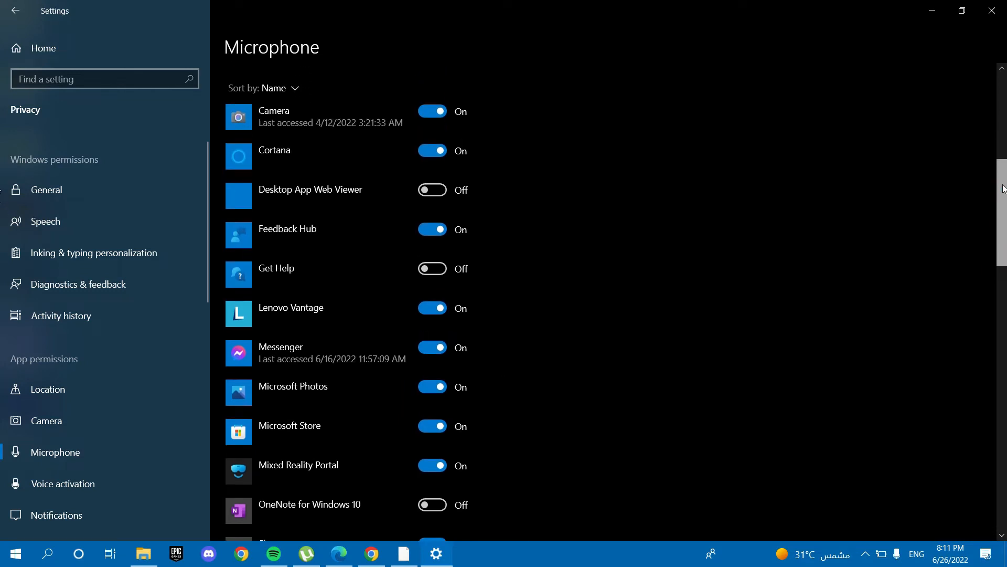
{"action": "left_click", "coordinate": [426, 131]}
{"action": "left_click", "coordinate": [431, 168]}
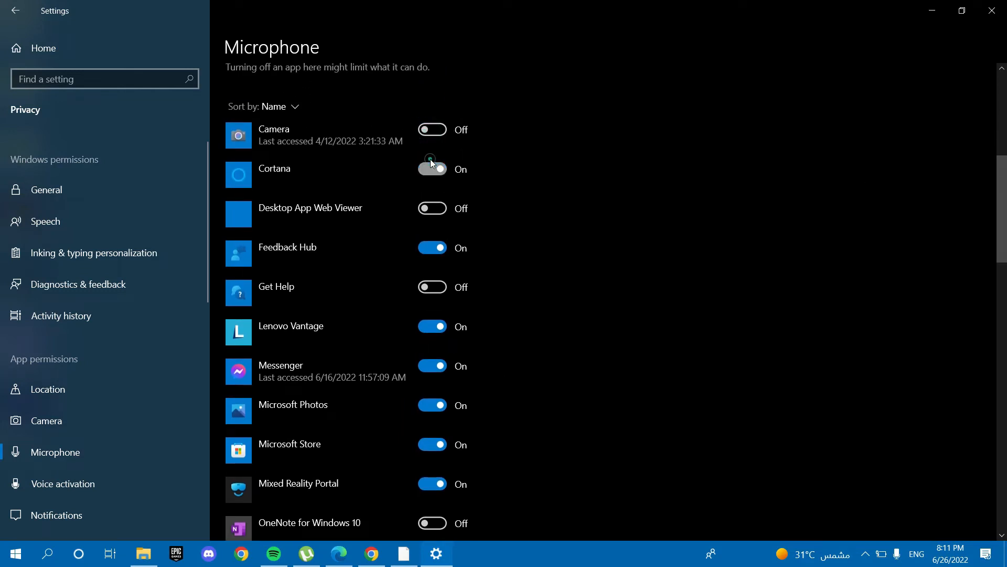
{"action": "left_click", "coordinate": [435, 251]}
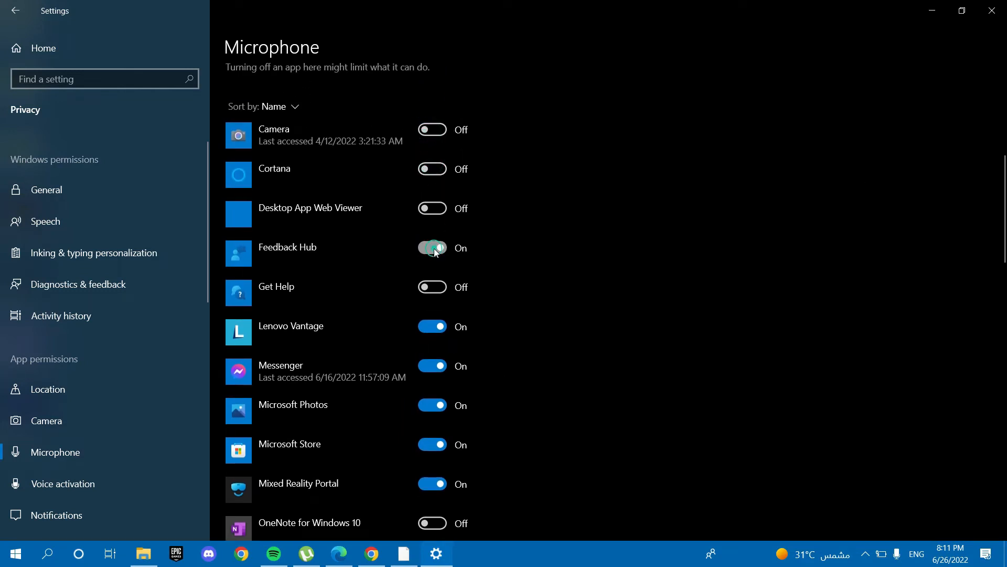
{"action": "left_click", "coordinate": [430, 328]}
{"action": "left_click", "coordinate": [438, 366]}
{"action": "left_click", "coordinate": [428, 406]}
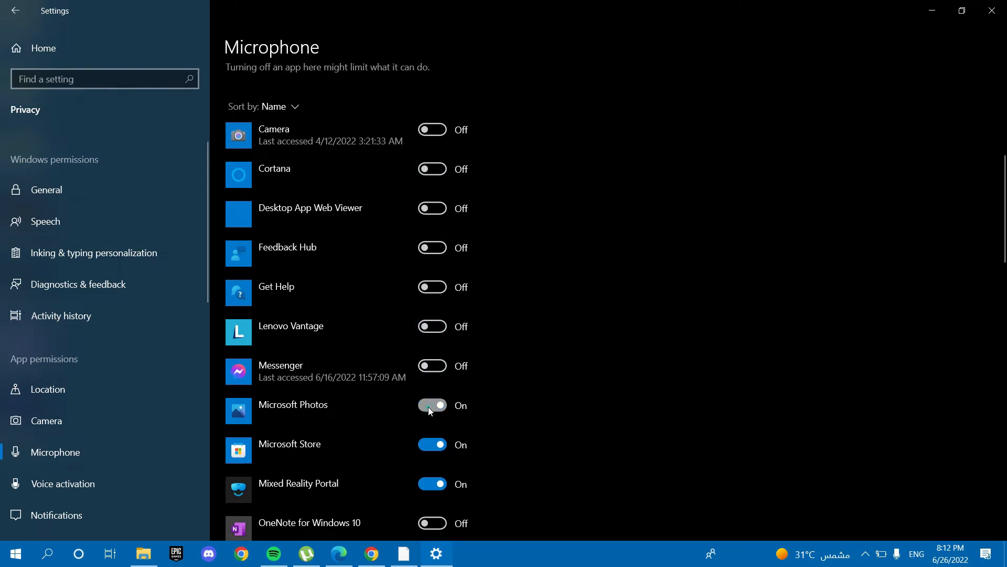
{"action": "left_click", "coordinate": [433, 445]}
{"action": "left_click", "coordinate": [433, 482]}
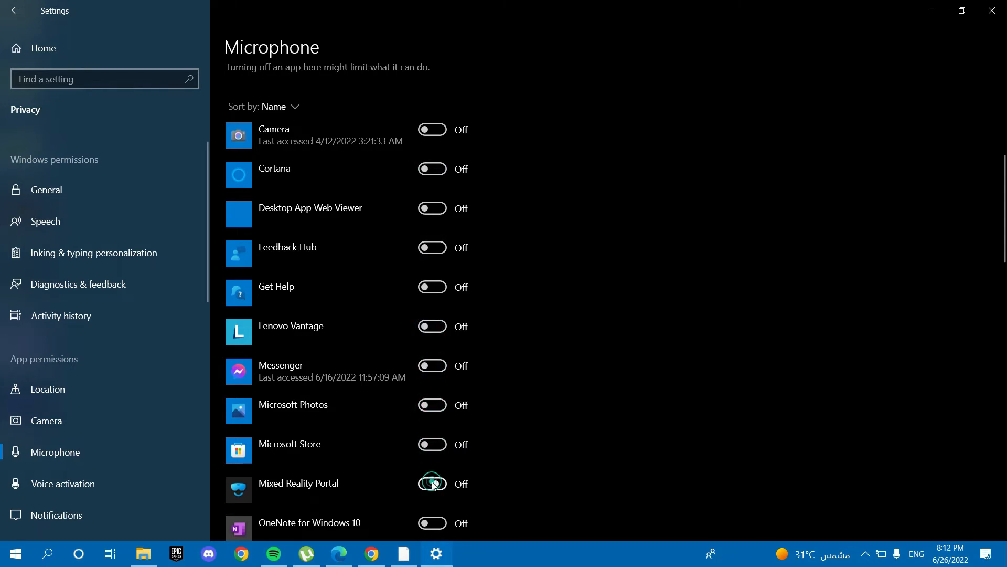
{"action": "scroll", "coordinate": [2, 334], "scroll_direction": "down", "scroll_amount": 10}
{"action": "left_click_drag", "start_coordinate": [1002, 327], "coordinate": [962, 248]}
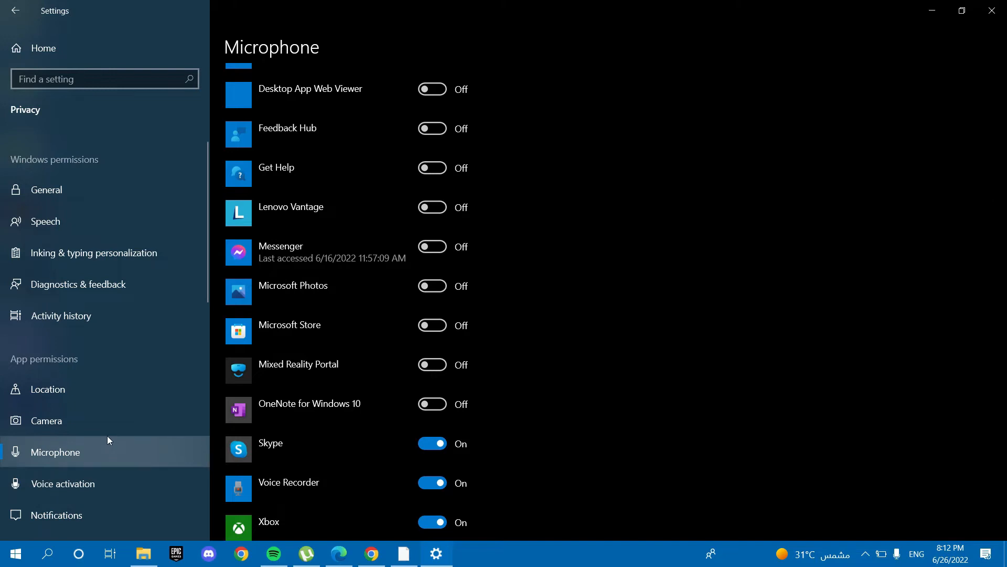
- Open the Contacts privacy page and review which apps are allowed to access contacts
{"action": "scroll", "coordinate": [107, 437], "scroll_direction": "down", "scroll_amount": 2}
{"action": "left_click", "coordinate": [88, 527]}
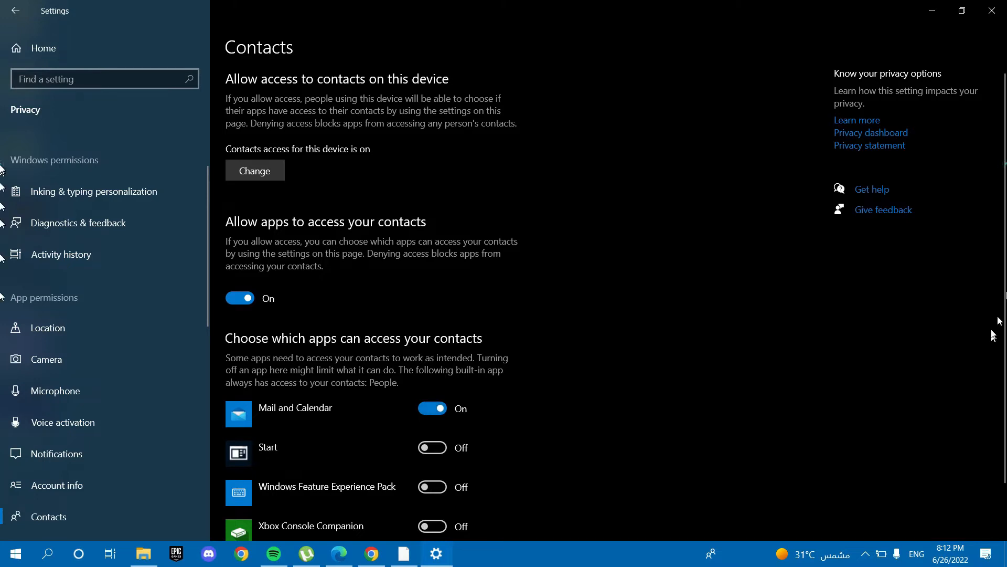
{"action": "scroll", "coordinate": [992, 155], "scroll_direction": "down", "scroll_amount": 1}
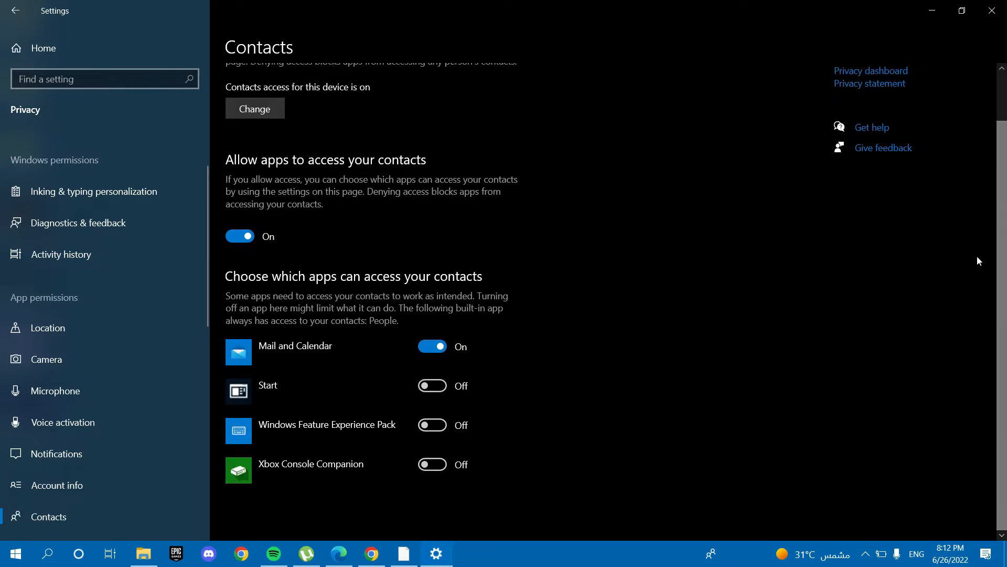
{"action": "scroll", "coordinate": [435, 404], "scroll_direction": "up", "scroll_amount": 1}
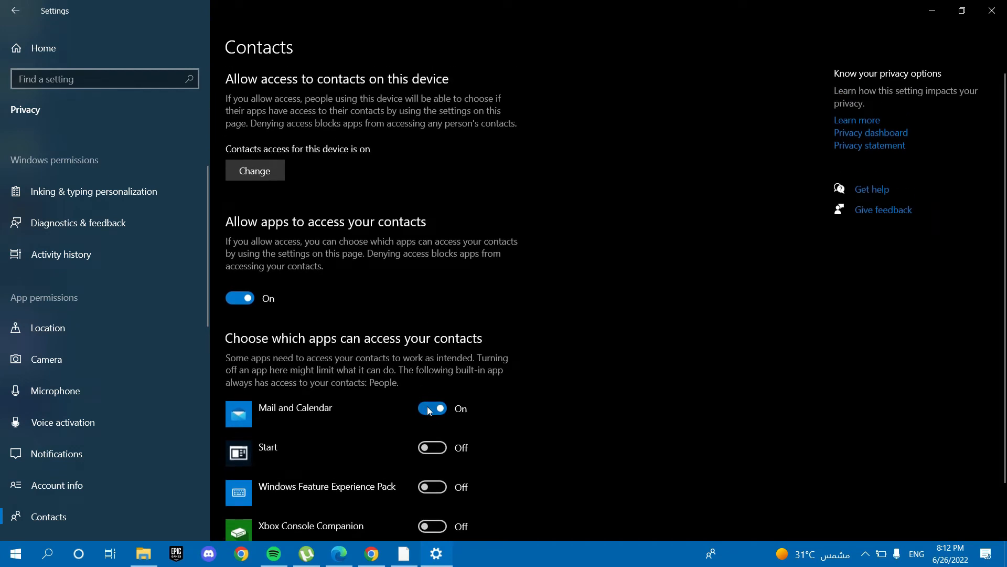
{"action": "scroll", "coordinate": [430, 406], "scroll_direction": "down", "scroll_amount": 1}
{"action": "scroll", "coordinate": [451, 402], "scroll_direction": "up", "scroll_amount": 1}
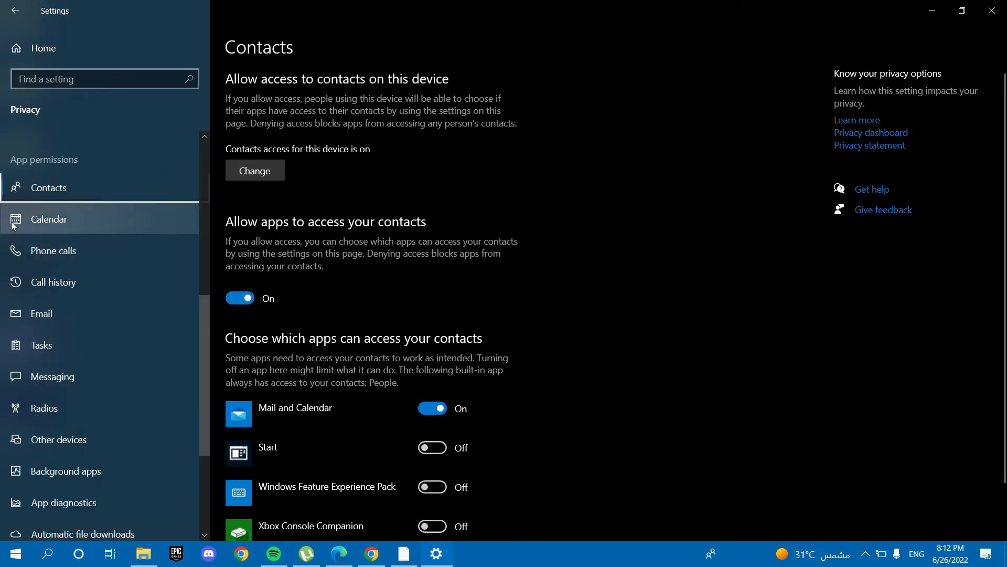
- Turn off app access to the calendar and to the call history on their privacy pages
{"action": "left_click", "coordinate": [86, 220]}
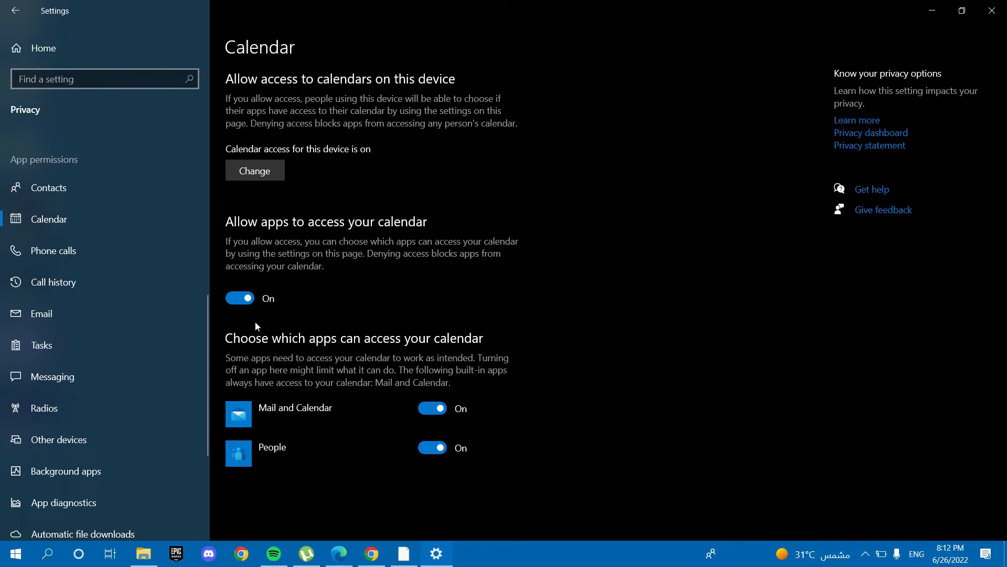
{"action": "left_click", "coordinate": [243, 300]}
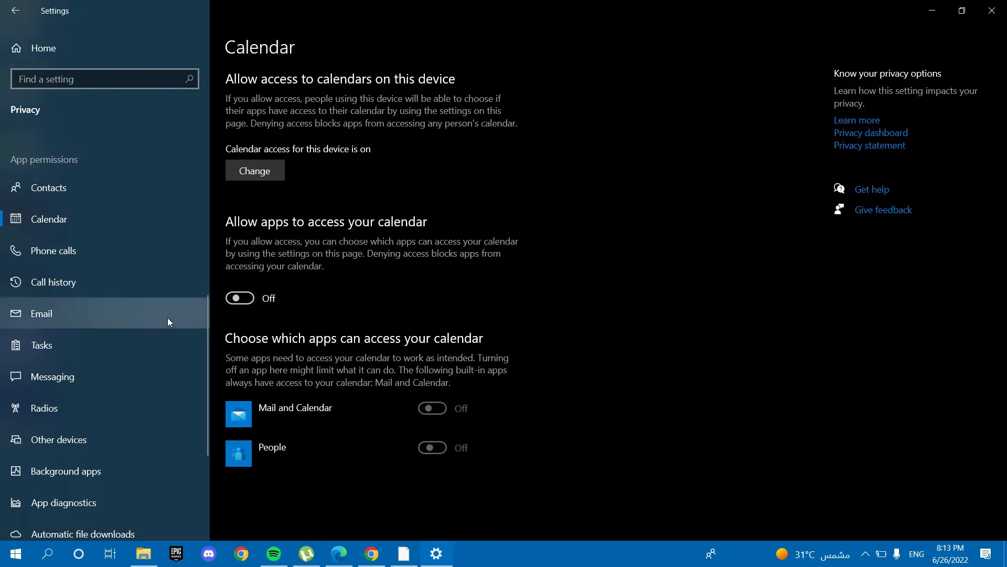
{"action": "left_click", "coordinate": [107, 297]}
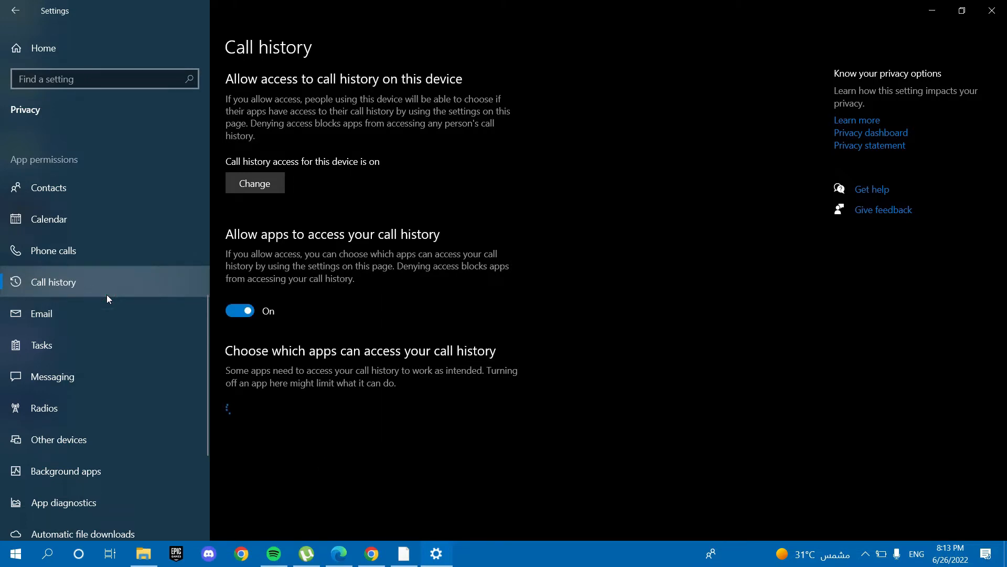
{"action": "left_click", "coordinate": [233, 312]}
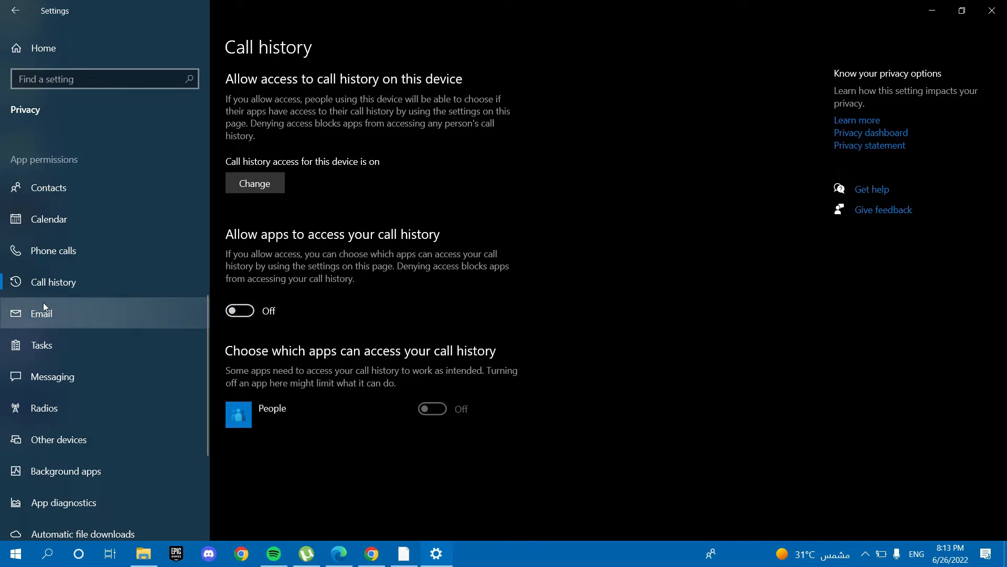
- Turn off email access for this device in the Email privacy settings
{"action": "left_click", "coordinate": [58, 317]}
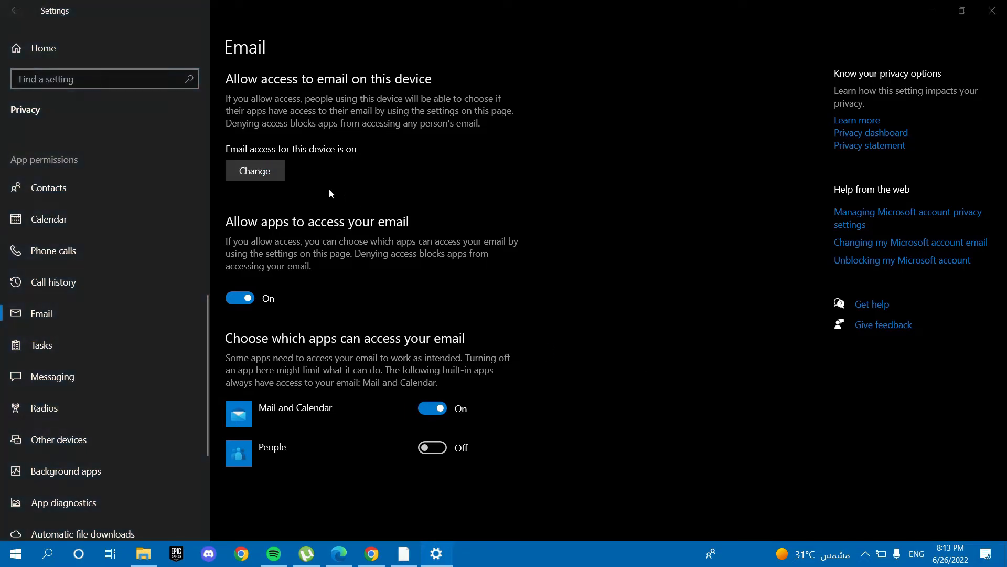
{"action": "left_click", "coordinate": [187, 129]}
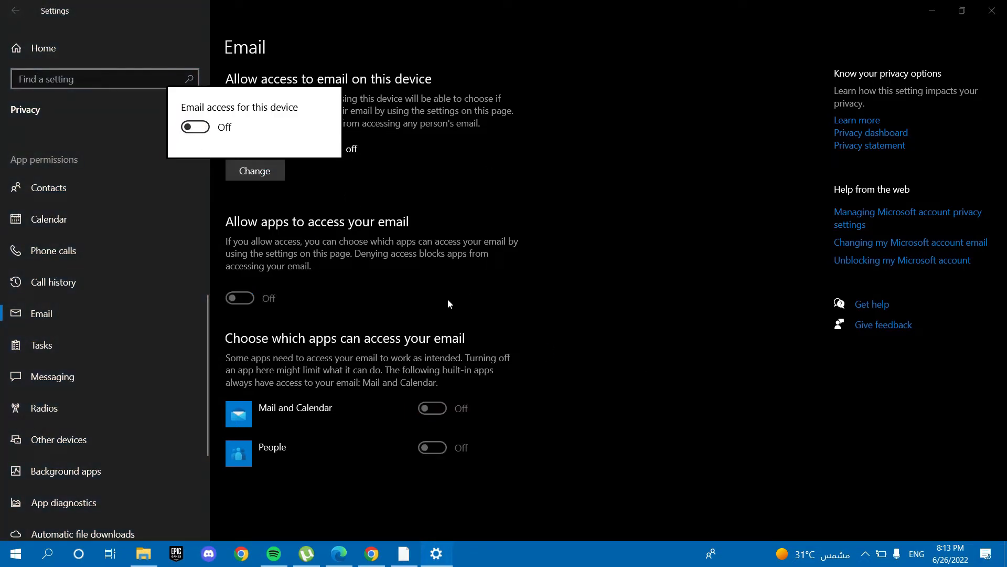
{"action": "left_click", "coordinate": [592, 289]}
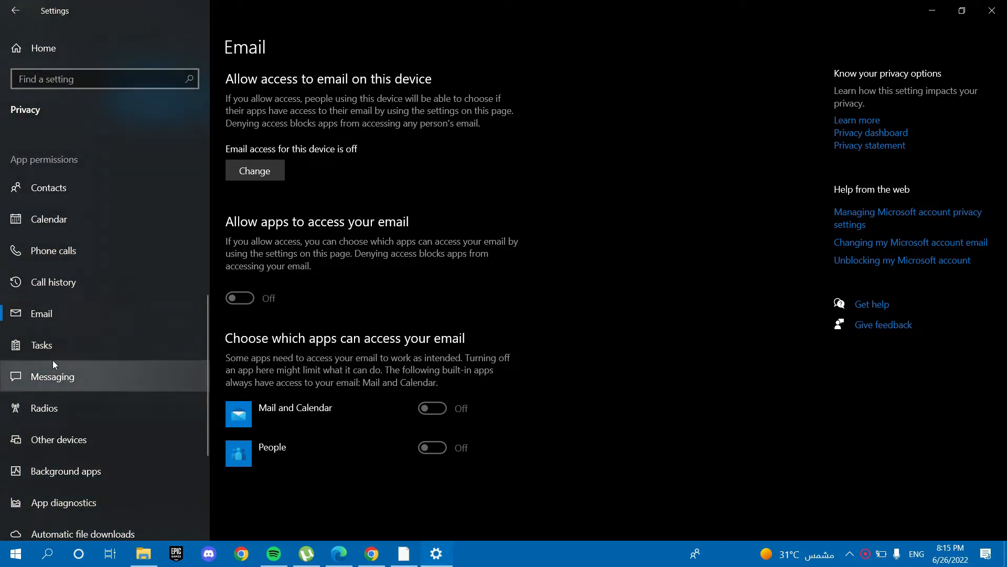
- Turn off access to control radios on this device in the Radios privacy settings
{"action": "left_click", "coordinate": [131, 417]}
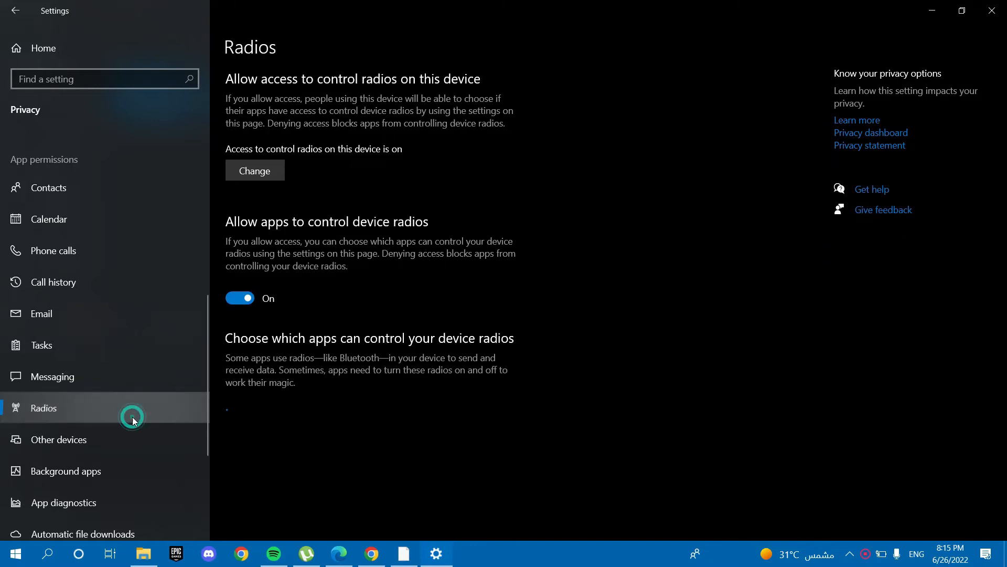
{"action": "left_click", "coordinate": [277, 173]}
{"action": "left_click", "coordinate": [202, 127]}
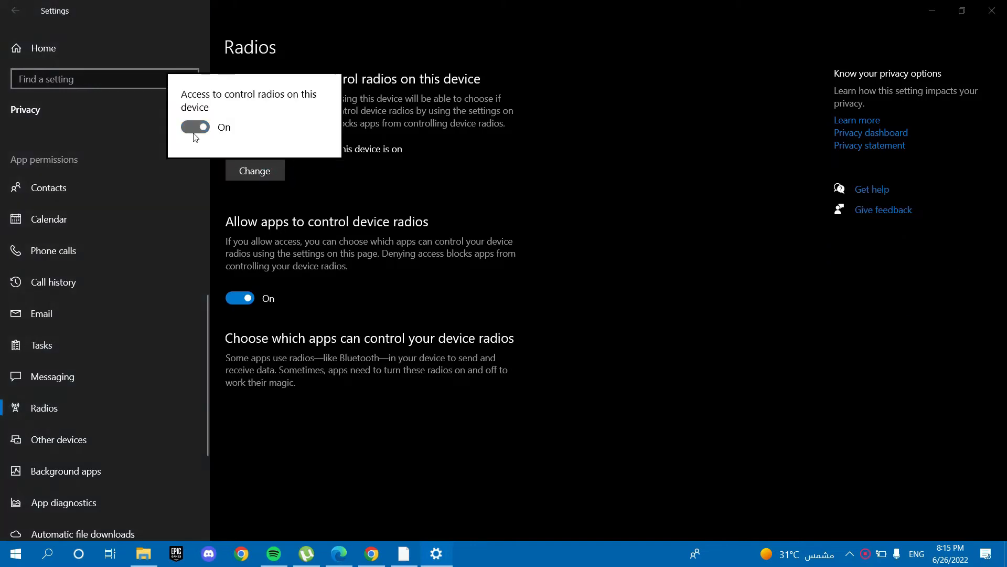
{"action": "left_click", "coordinate": [648, 235]}
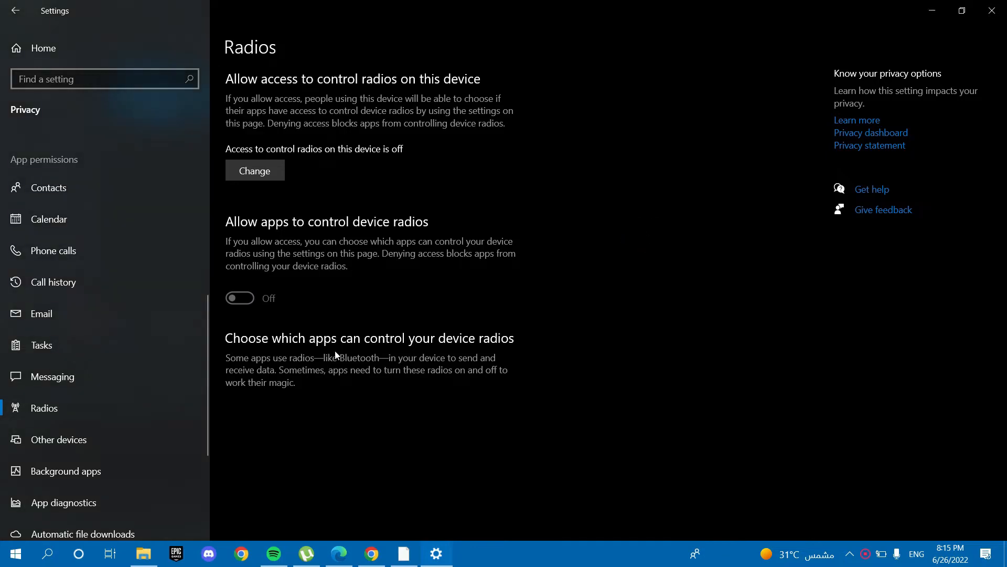
- Turn off background running for Dolby Atmos for Gaming, Dolby Vision, Feedback Hub, Cortana, Canon Inkjet Print Utility, Camera and Calculator
{"action": "left_click", "coordinate": [84, 474]}
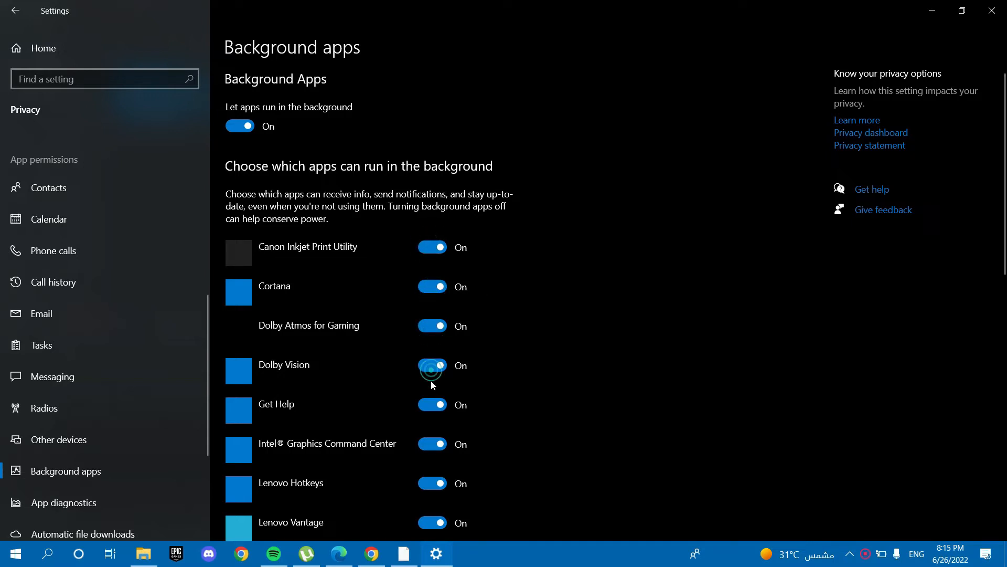
{"action": "scroll", "coordinate": [429, 433], "scroll_direction": "down", "scroll_amount": 1}
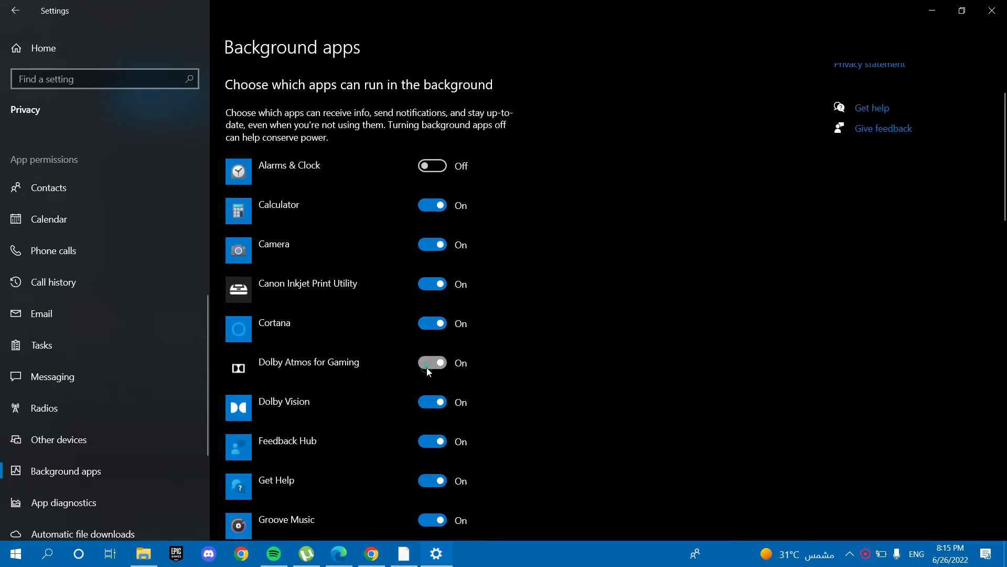
{"action": "left_click", "coordinate": [430, 403]}
{"action": "left_click", "coordinate": [431, 442]}
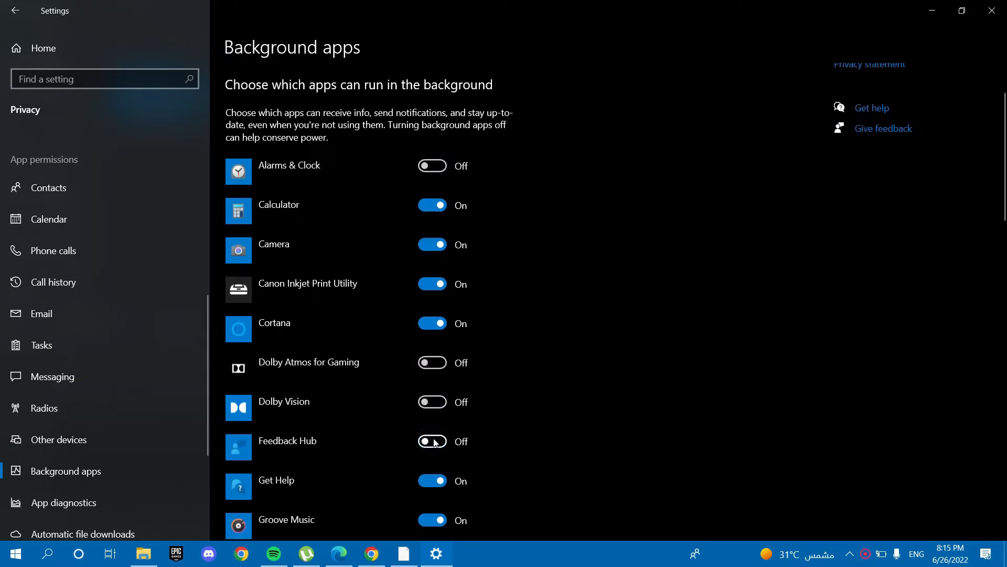
{"action": "left_click", "coordinate": [429, 325]}
{"action": "left_click", "coordinate": [427, 284]}
{"action": "left_click", "coordinate": [429, 245]}
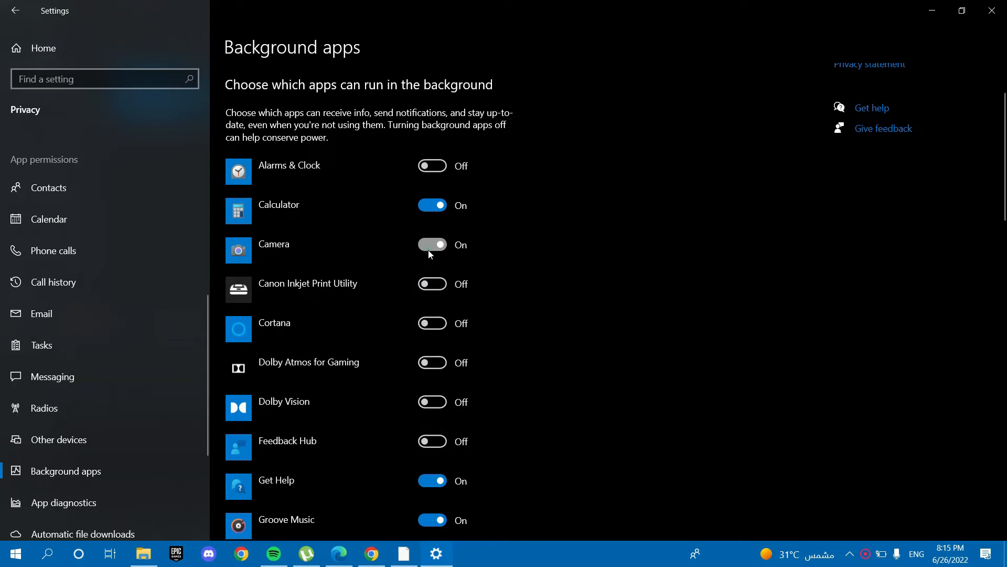
{"action": "left_click", "coordinate": [430, 208]}
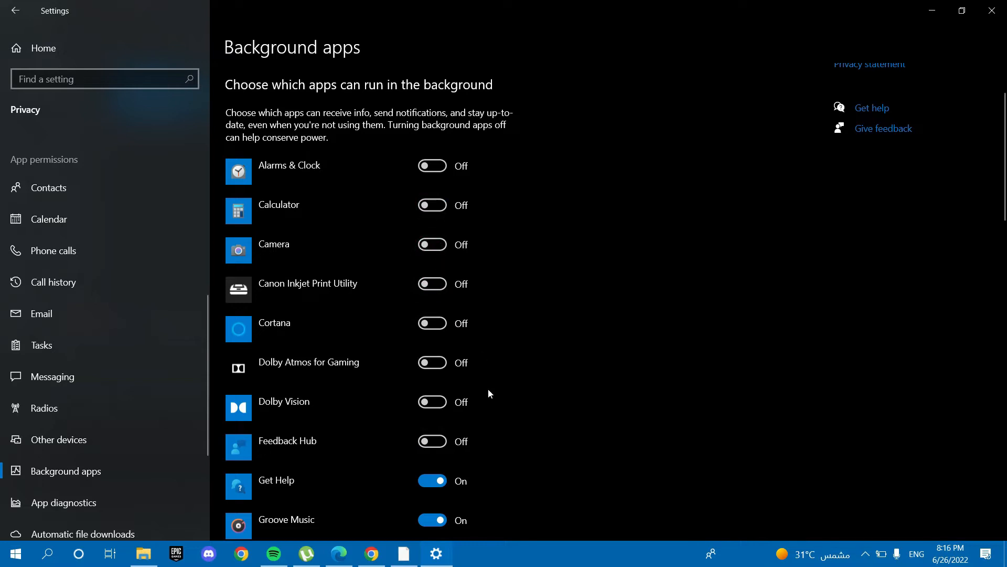
- Turn off background running for Get Help, Groove Music, Imo Messenger and Intel Graphics Command Center
{"action": "left_click_drag", "start_coordinate": [1002, 195], "coordinate": [1002, 267]}
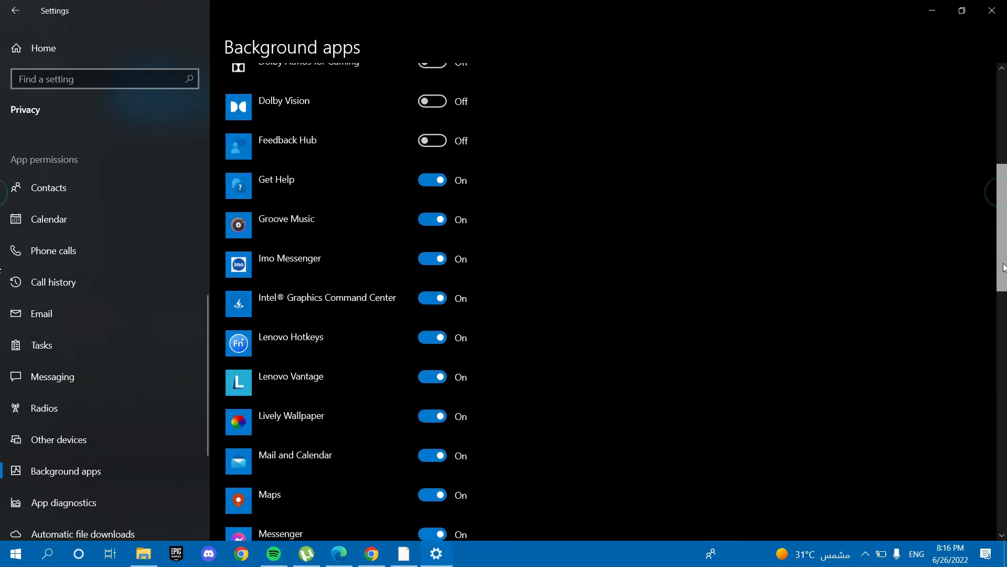
{"action": "left_click", "coordinate": [425, 179]}
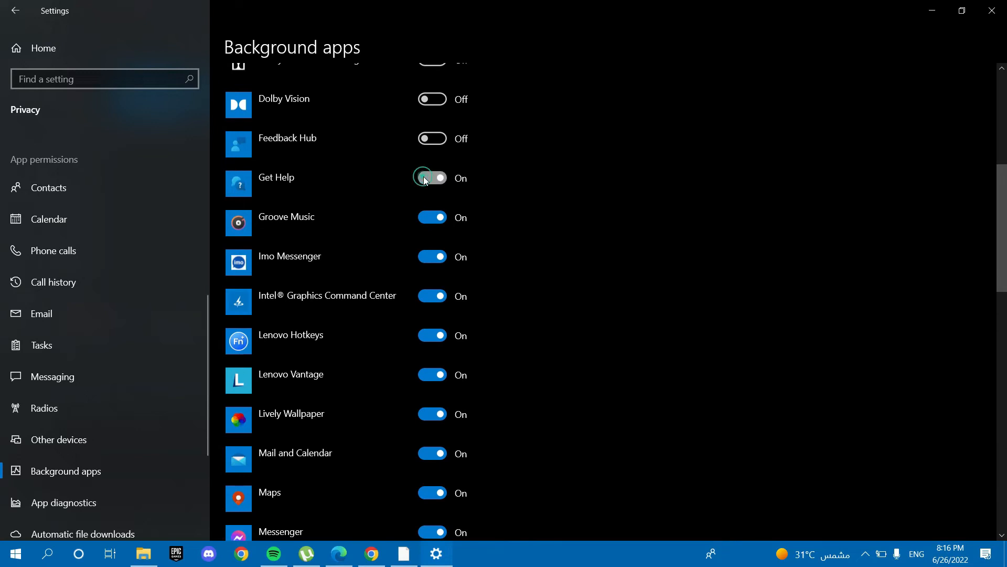
{"action": "left_click", "coordinate": [431, 217]}
{"action": "left_click", "coordinate": [429, 262]}
{"action": "left_click", "coordinate": [432, 297]}
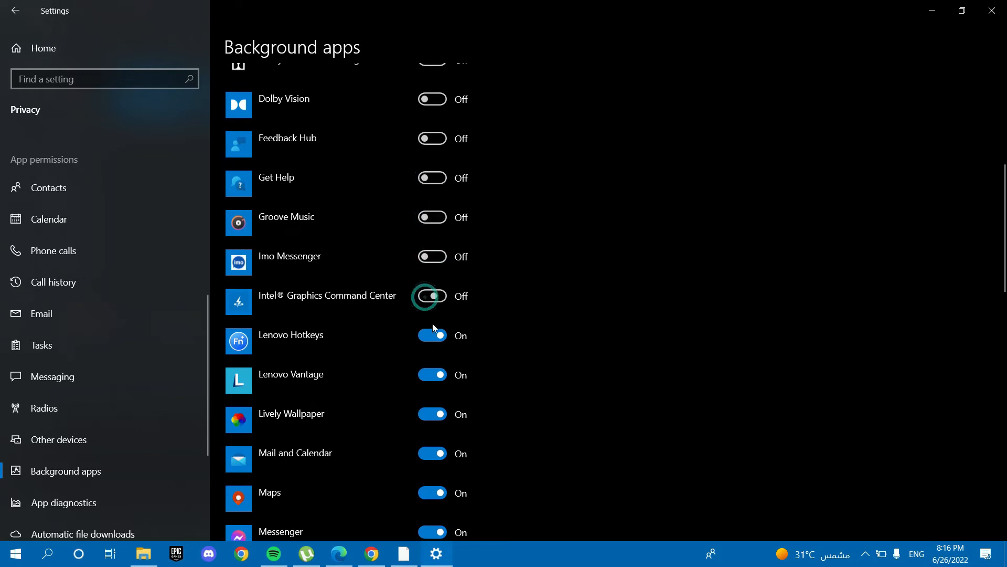
- Turn off background running for Lenovo Hotkeys, Lenovo Vantage, Lively Wallpaper, Mail and Calendar, Maps and Messenger
{"action": "left_click", "coordinate": [435, 336]}
{"action": "left_click", "coordinate": [435, 377]}
{"action": "left_click", "coordinate": [429, 420]}
{"action": "left_click", "coordinate": [431, 454]}
{"action": "left_click", "coordinate": [426, 496]}
{"action": "left_click", "coordinate": [429, 531]}
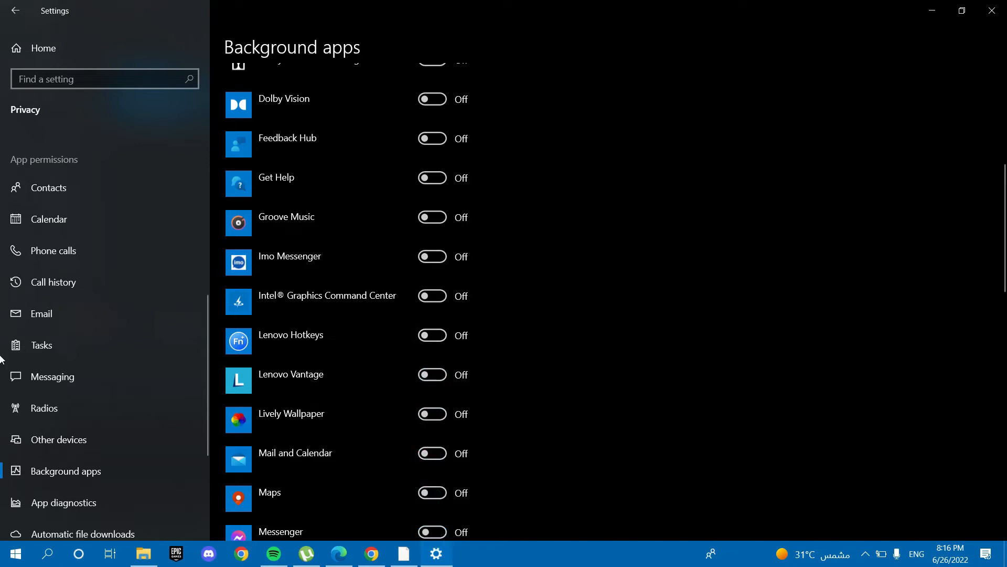
- Turn off background running for Microsoft Photos, Microsoft Store, Microsoft Whiteboard, Movies & TV, NVIDIA Control Panel and Office
{"action": "scroll", "coordinate": [1003, 251], "scroll_direction": "down", "scroll_amount": 5}
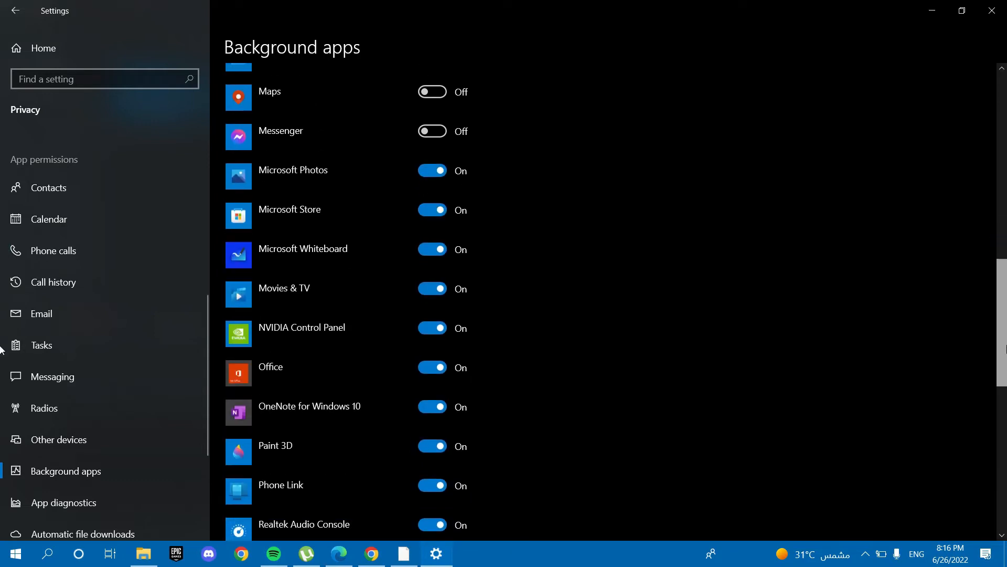
{"action": "left_click", "coordinate": [429, 149]}
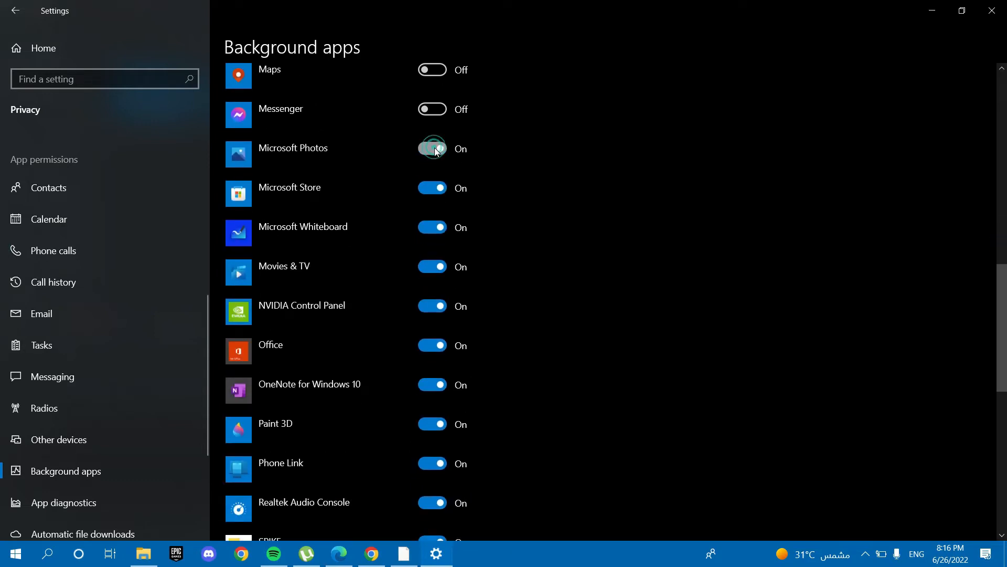
{"action": "left_click", "coordinate": [424, 188]}
{"action": "left_click", "coordinate": [432, 227]}
{"action": "left_click", "coordinate": [426, 273]}
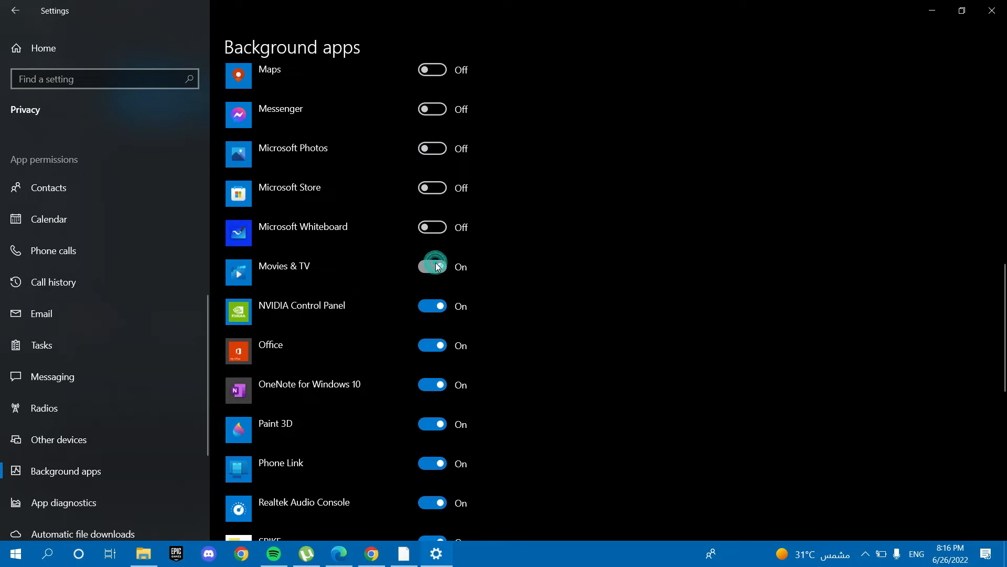
{"action": "left_click", "coordinate": [427, 313]}
{"action": "left_click", "coordinate": [428, 352]}
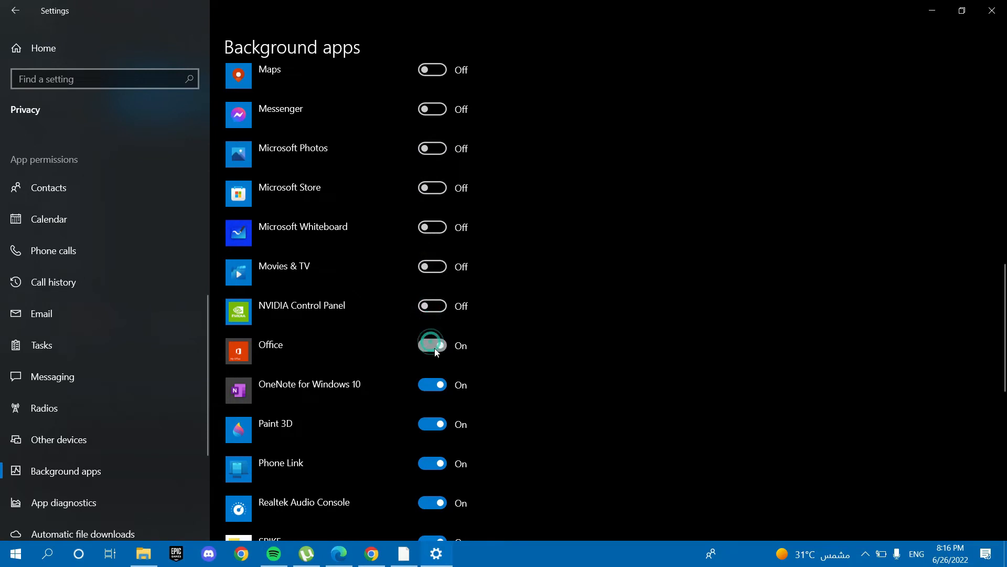
- Turn off background running for OneNote for Windows 10, Paint 3D, Phone Link, Realtek Audio Console and SPIKE
{"action": "left_click", "coordinate": [429, 391]}
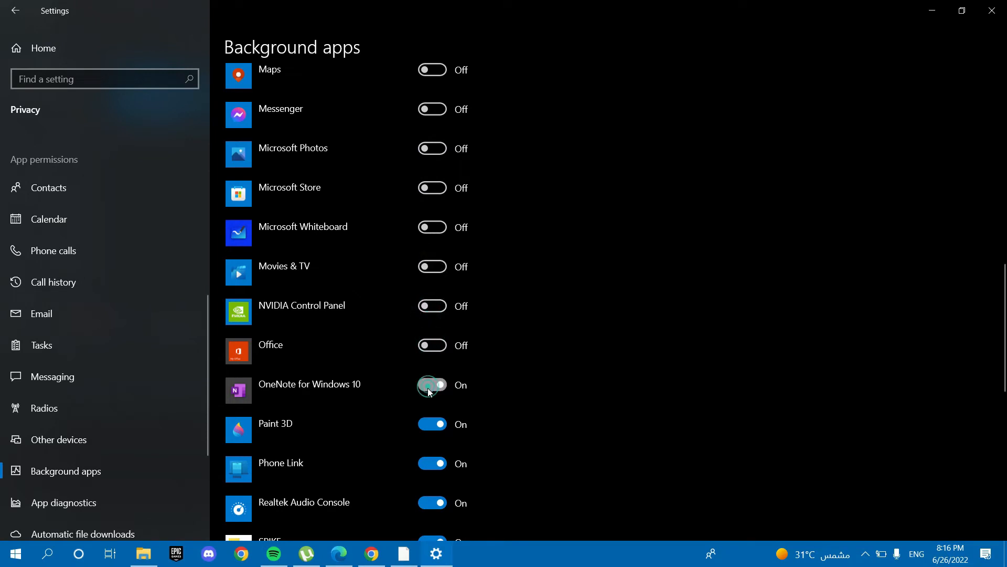
{"action": "left_click", "coordinate": [433, 465]}
{"action": "left_click", "coordinate": [432, 507]}
{"action": "left_click", "coordinate": [434, 537]}
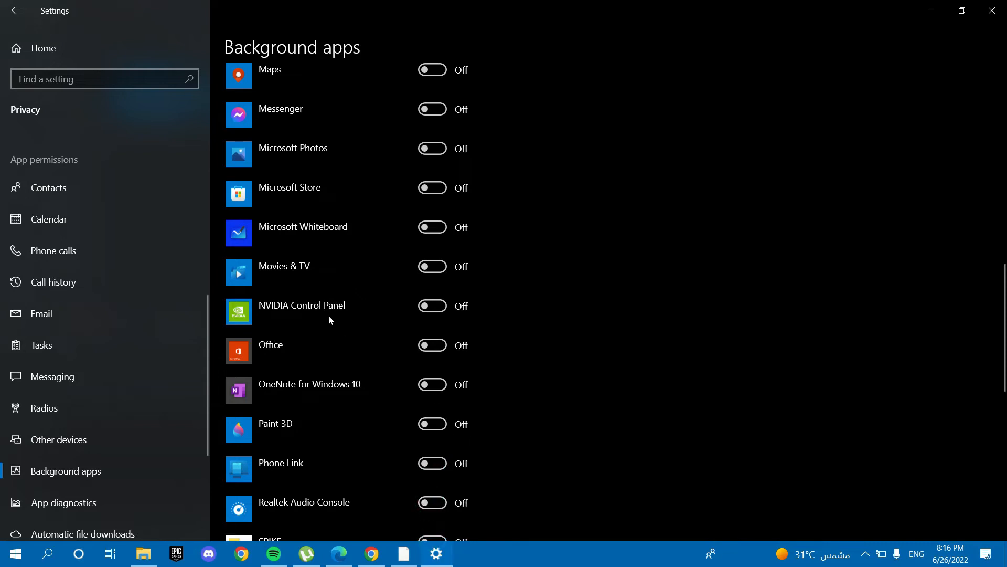
{"action": "scroll", "coordinate": [1002, 137], "scroll_direction": "up", "scroll_amount": 10}
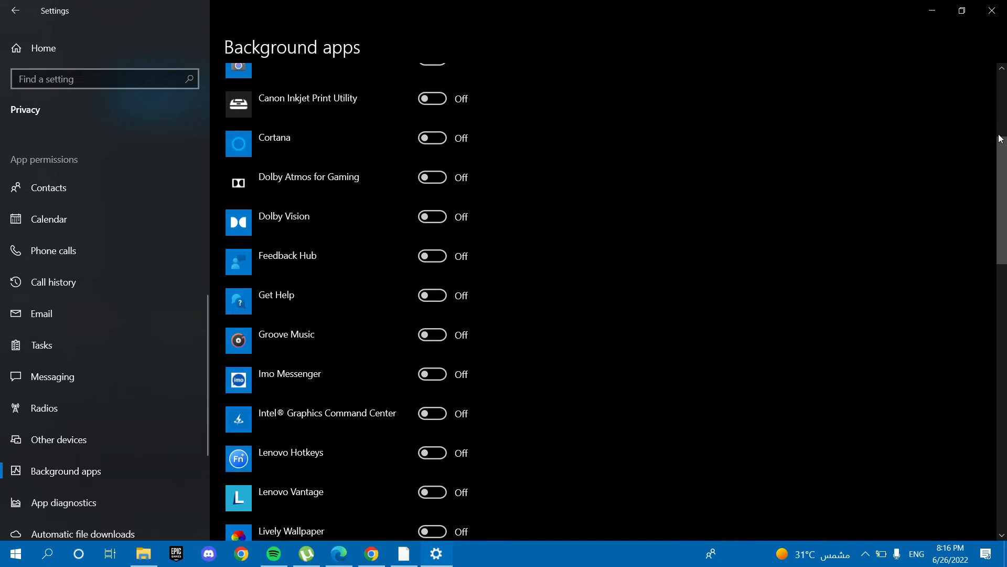
{"action": "scroll", "coordinate": [1002, 138], "scroll_direction": "up", "scroll_amount": 5}
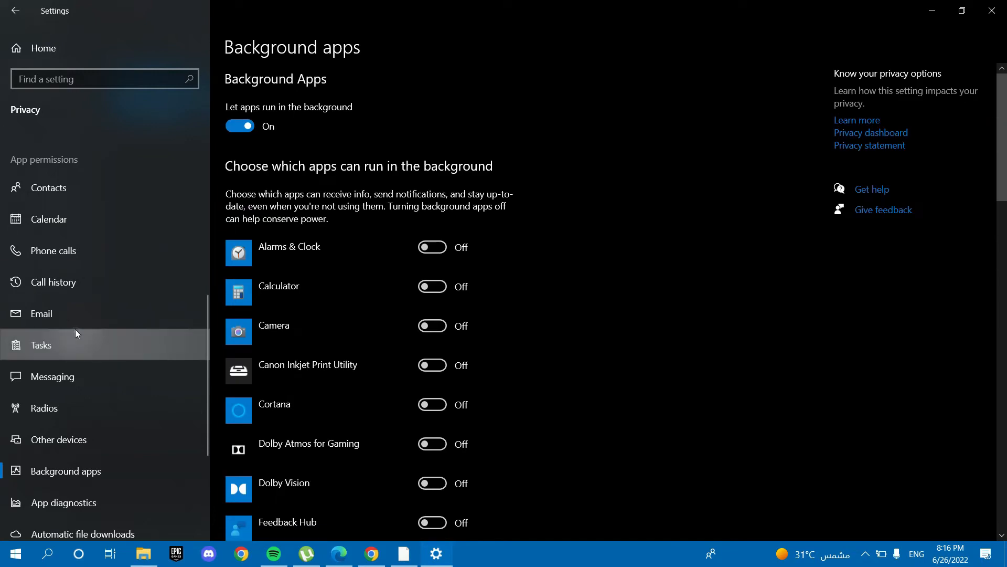
- In the Notifications & actions settings, disable notifications, reminders and incoming VoIP calls on the lock screen
{"action": "left_click", "coordinate": [5, 9]}
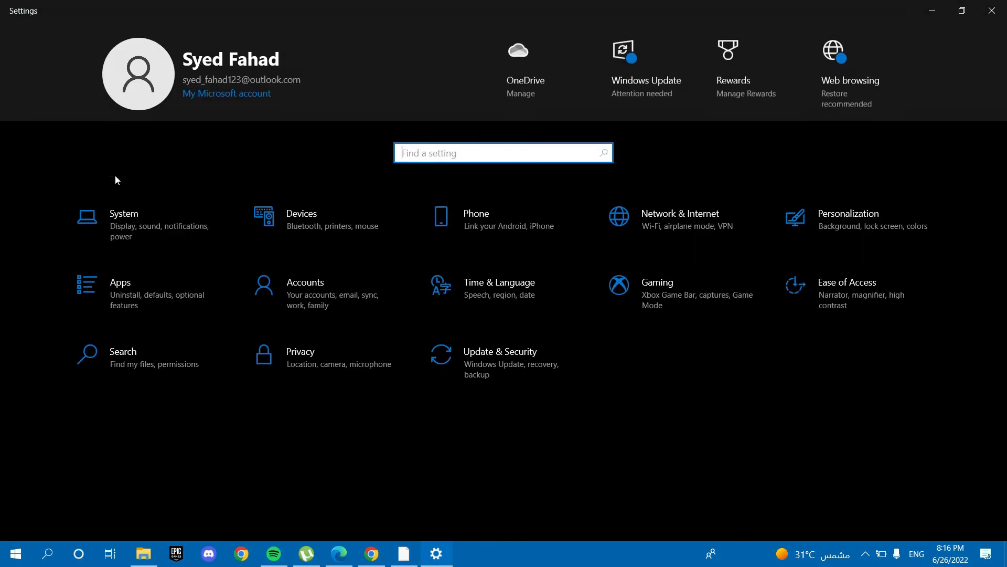
{"action": "left_click", "coordinate": [135, 215]}
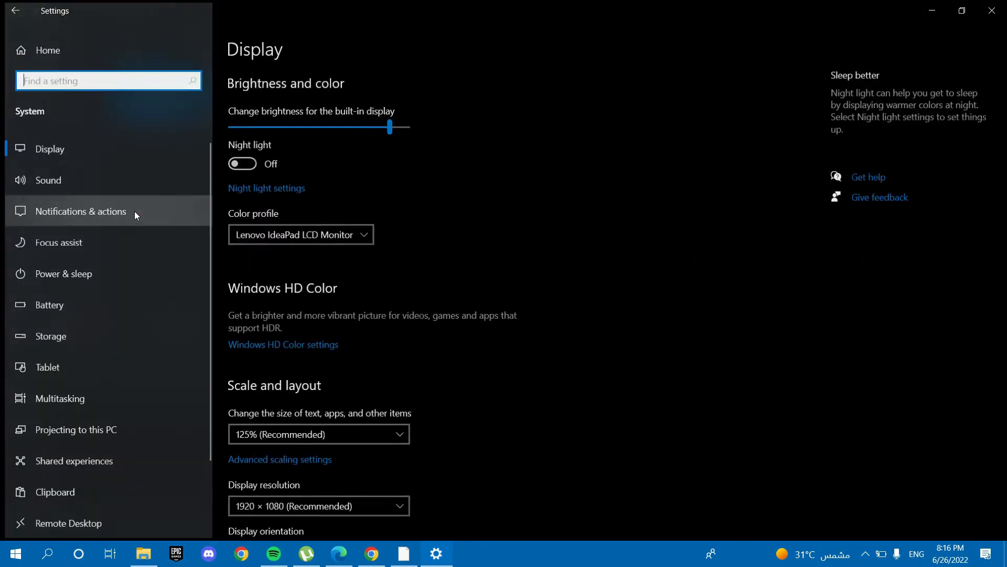
{"action": "left_click", "coordinate": [89, 213]}
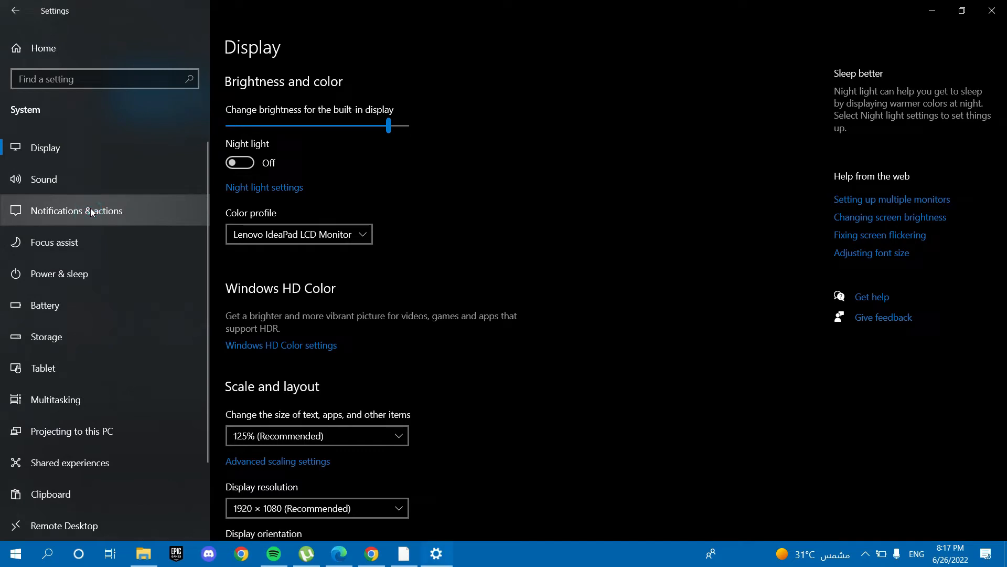
{"action": "left_click", "coordinate": [146, 210]}
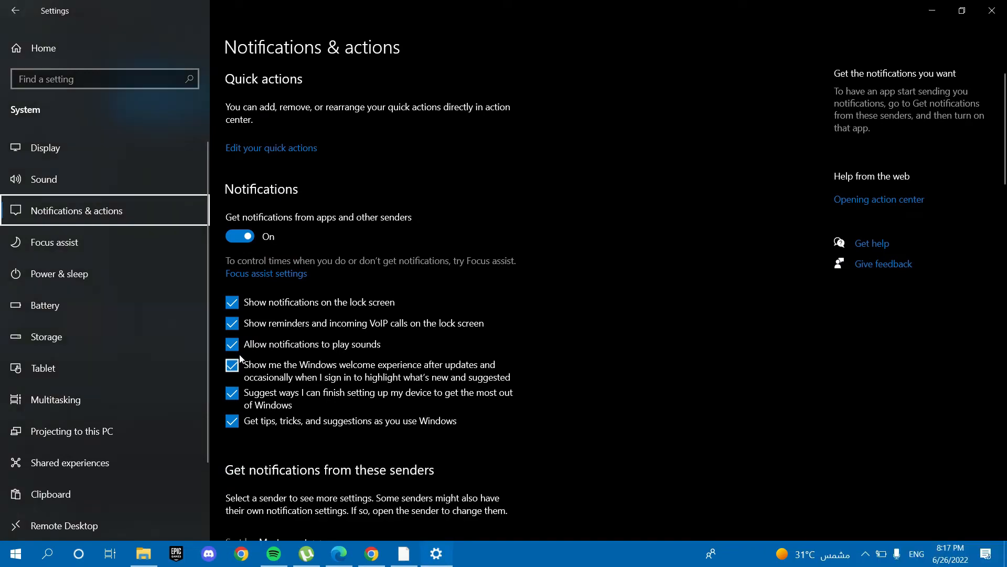
{"action": "left_click", "coordinate": [231, 304]}
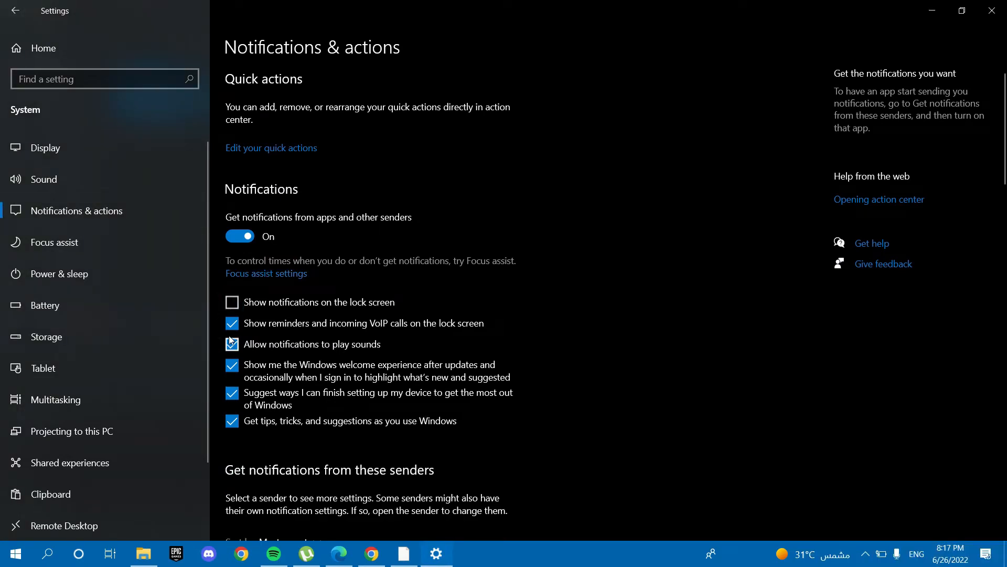
{"action": "left_click", "coordinate": [232, 325]}
- Examine the list of notification senders and the editable quick actions in the action center
{"action": "scroll", "coordinate": [534, 361], "scroll_direction": "down", "scroll_amount": 3}
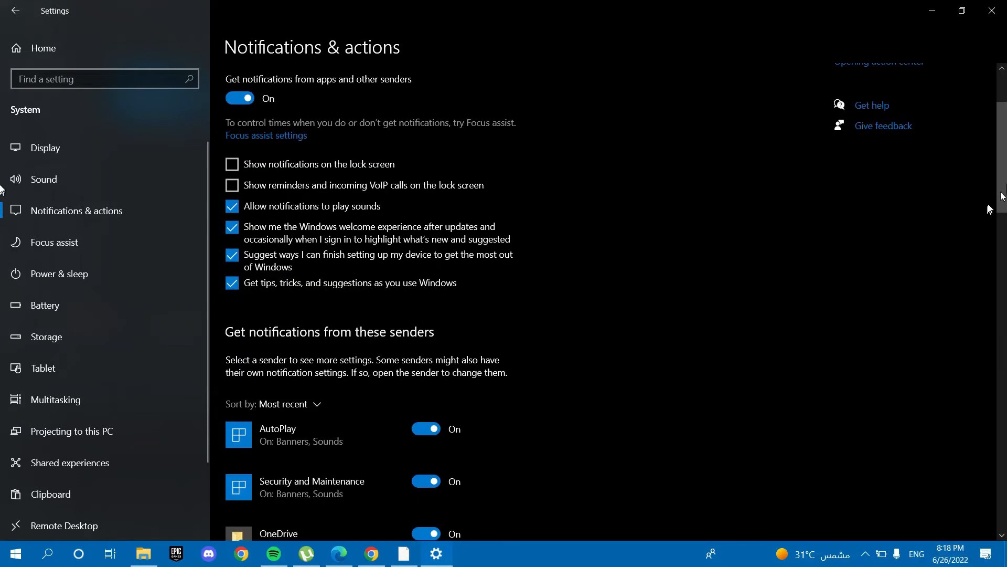
{"action": "left_click_drag", "start_coordinate": [1003, 193], "coordinate": [817, 247]}
{"action": "key", "text": "super+a"}
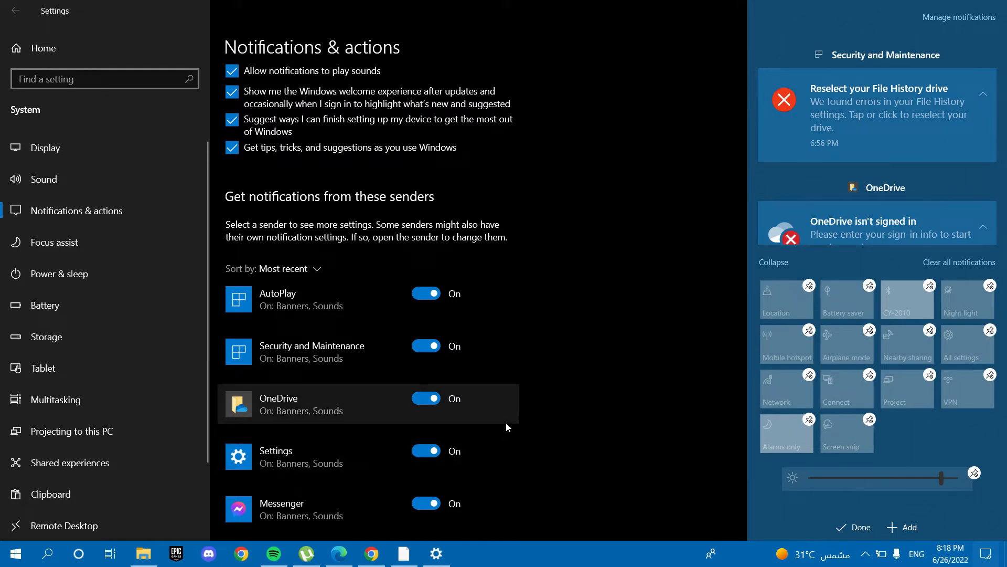
{"action": "scroll", "coordinate": [506, 422], "scroll_direction": "down", "scroll_amount": 3}
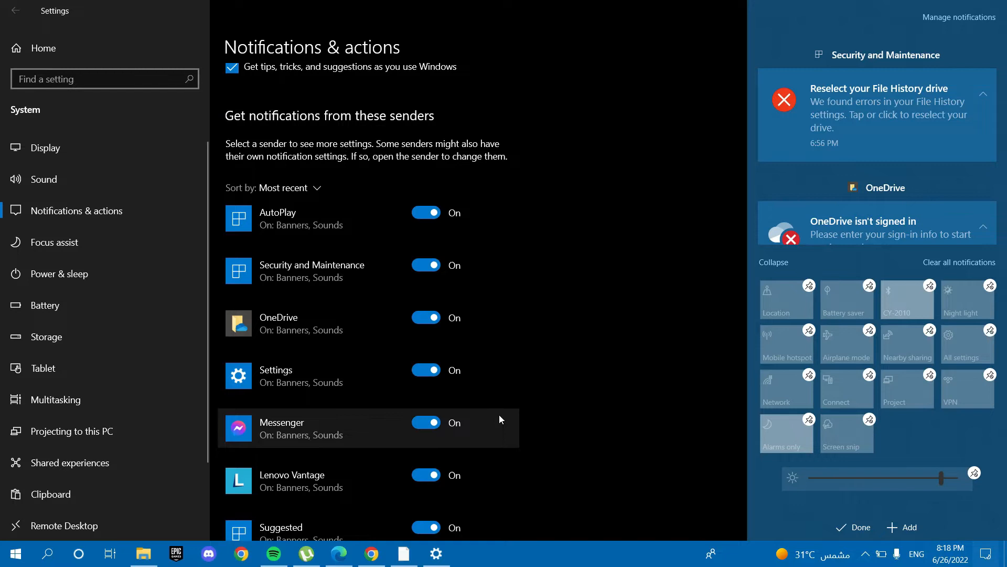
- Open the Gaming settings and switch Xbox Game Bar off and back on
{"action": "left_click", "coordinate": [16, 10]}
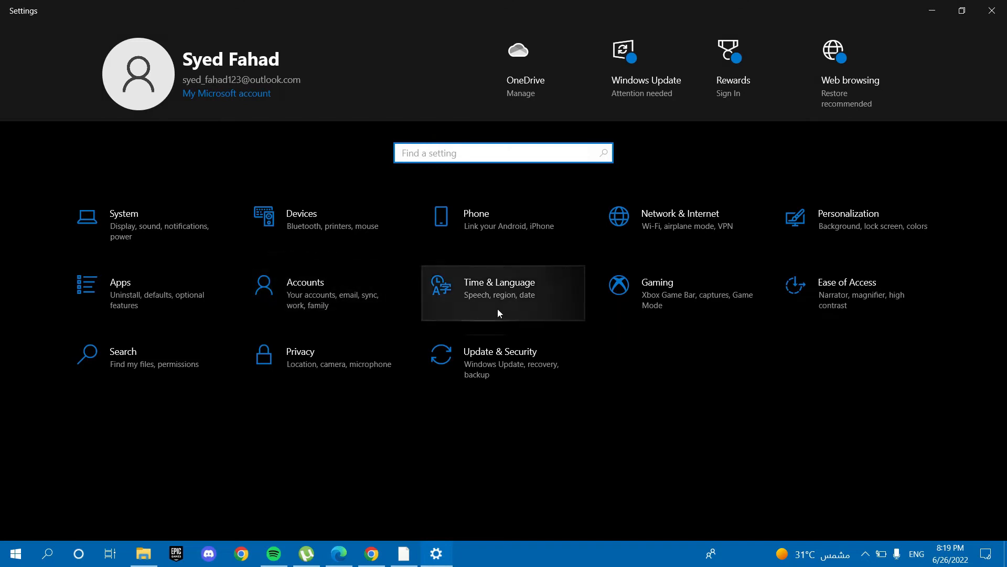
{"action": "left_click", "coordinate": [647, 307]}
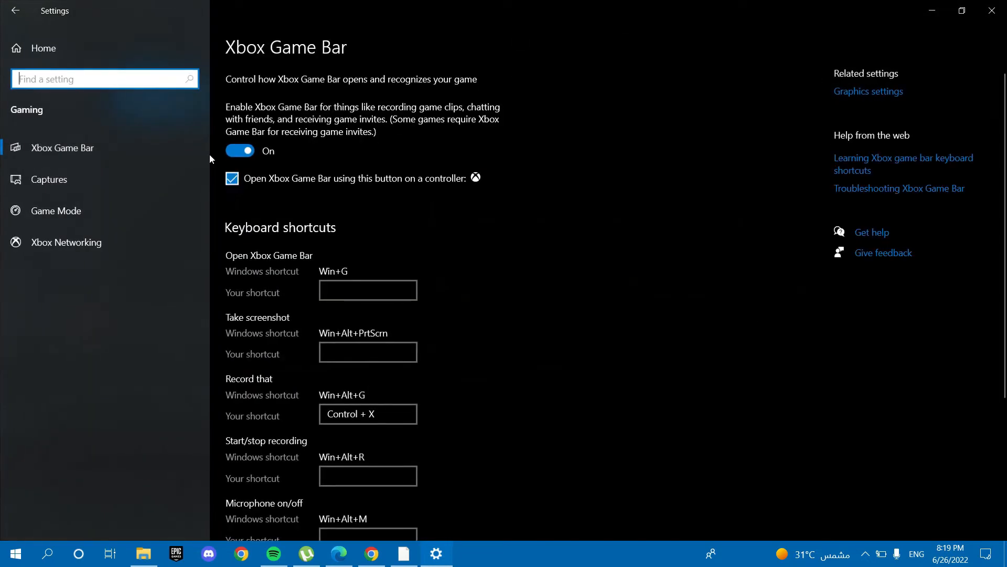
{"action": "left_click", "coordinate": [233, 153]}
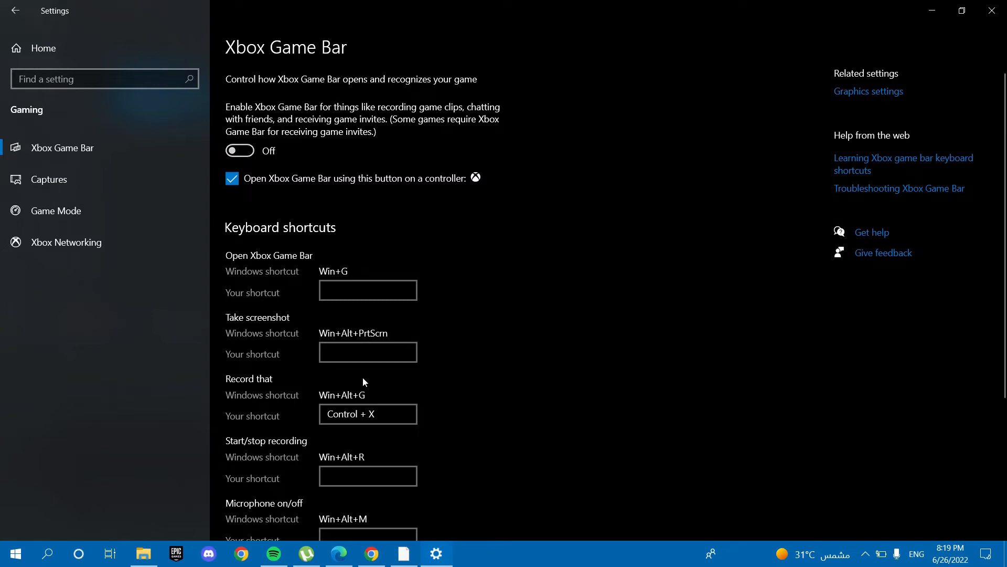
{"action": "left_click", "coordinate": [249, 156]}
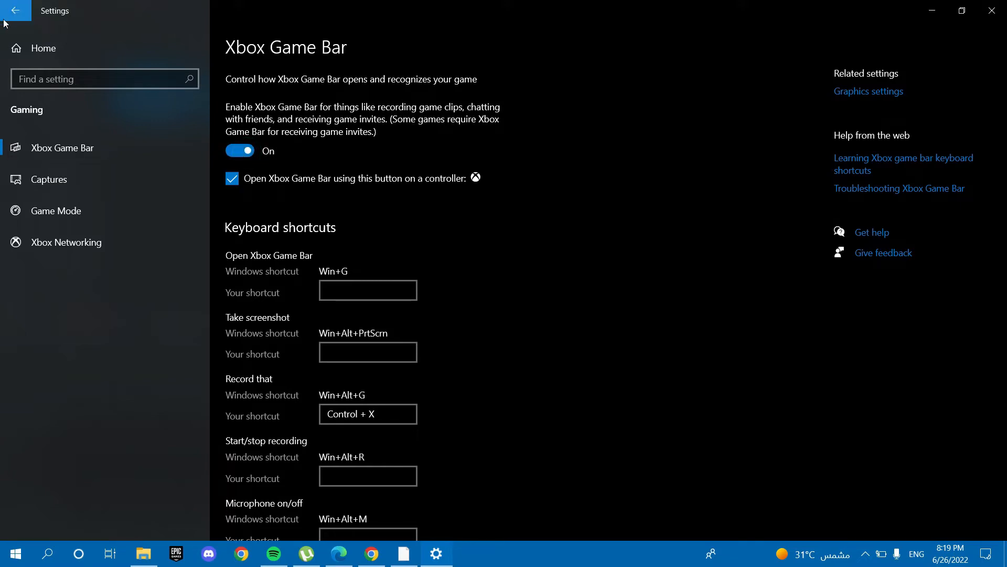
- Review the Captures recording, audio and video options, the Game Mode setting and the Xbox Networking page
{"action": "left_click", "coordinate": [87, 135]}
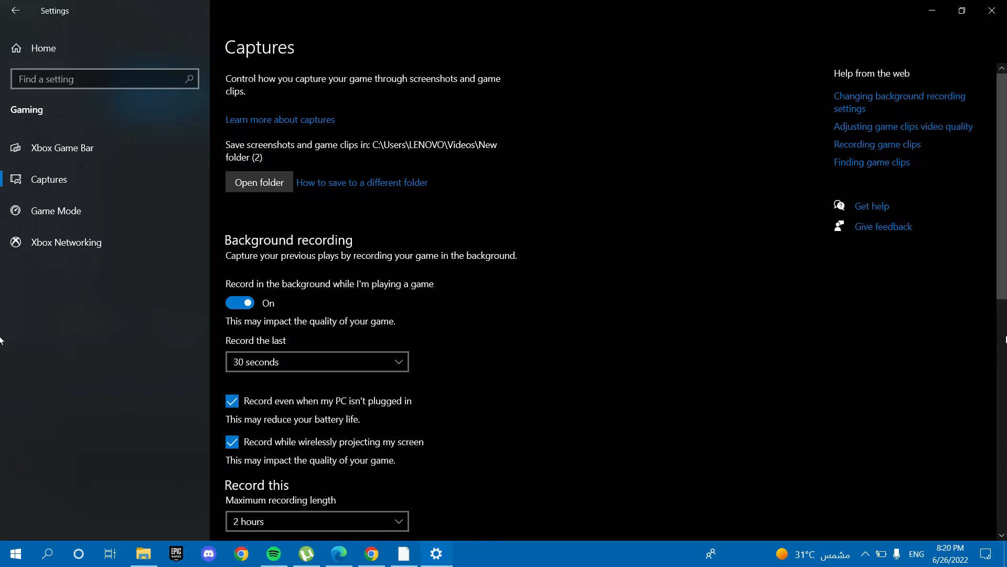
{"action": "left_click", "coordinate": [1006, 335]}
{"action": "mouse_move", "coordinate": [1006, 335]}
{"action": "left_mouse_down"}
{"action": "mouse_move", "coordinate": [1000, 250]}
{"action": "mouse_move", "coordinate": [1000, 326]}
{"action": "left_mouse_up"}
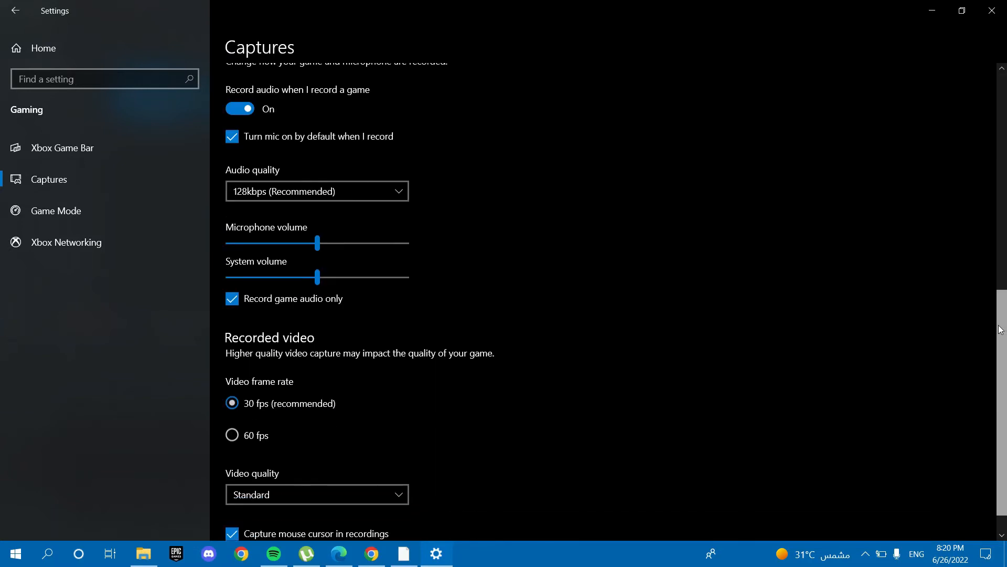
{"action": "left_click", "coordinate": [231, 299]}
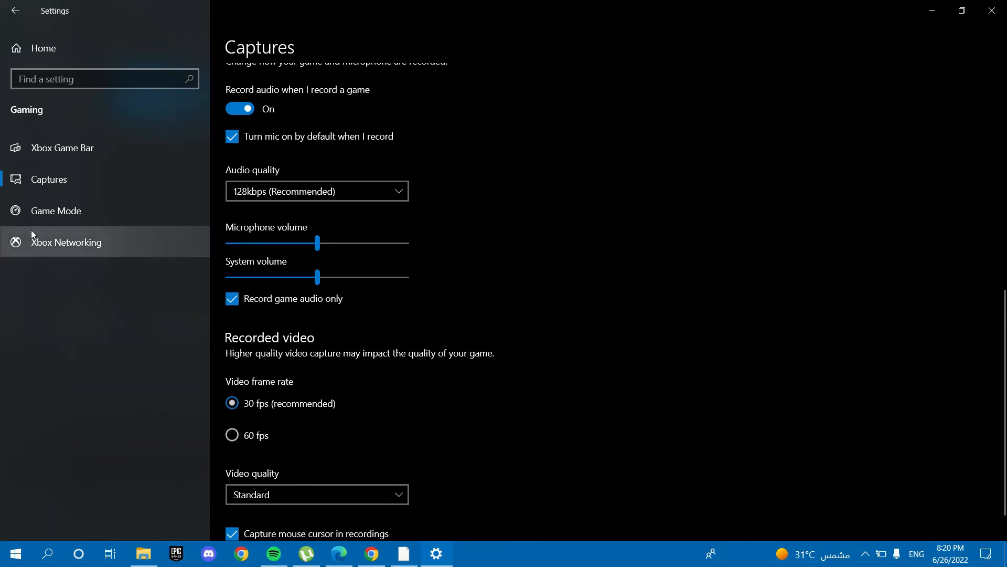
{"action": "left_click", "coordinate": [35, 212]}
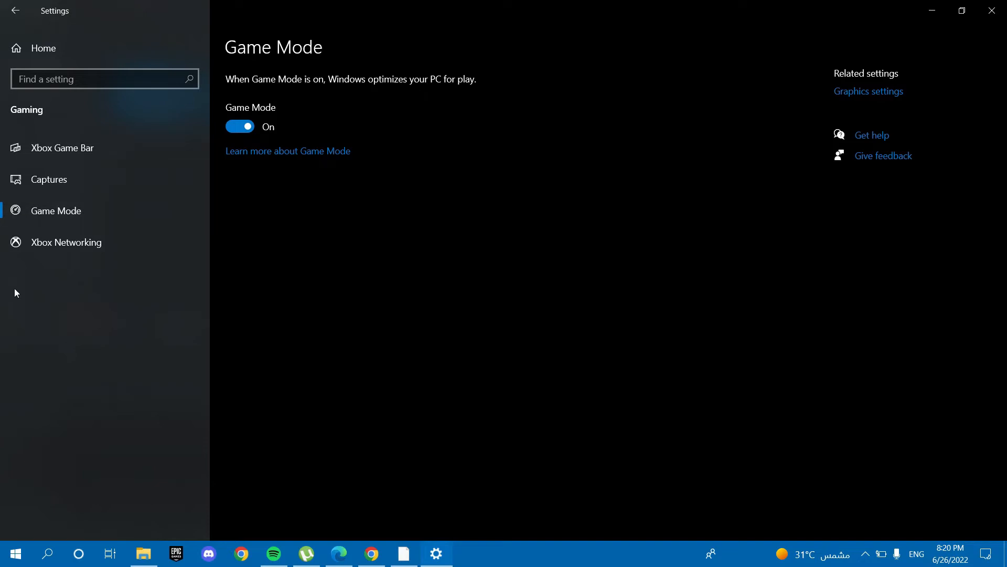
{"action": "left_click", "coordinate": [65, 247]}
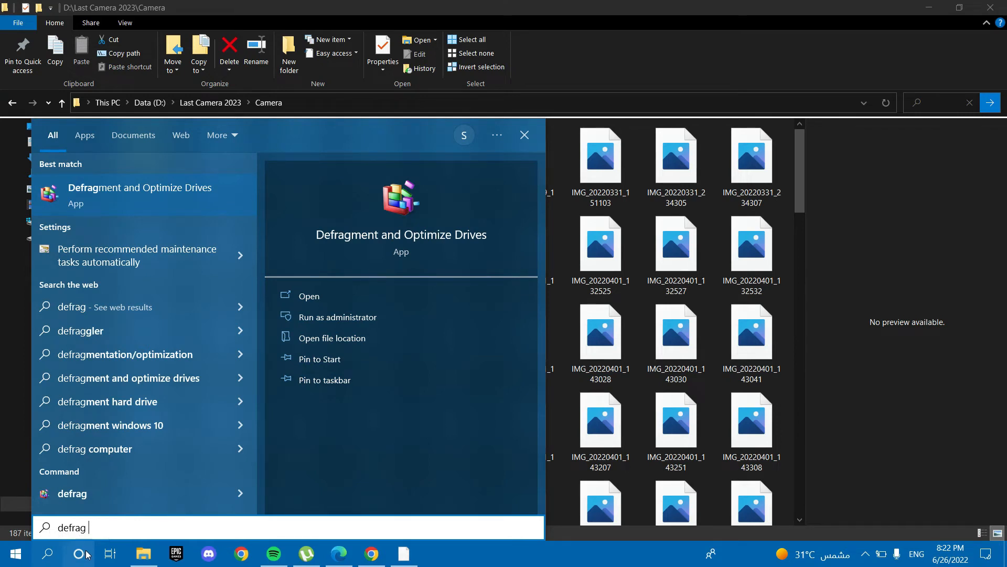
- Find and open Defragment and Optimize Drives, optimize the Windows-SSD (C:) drive and close the tool
{"action": "type", "text": "men"}
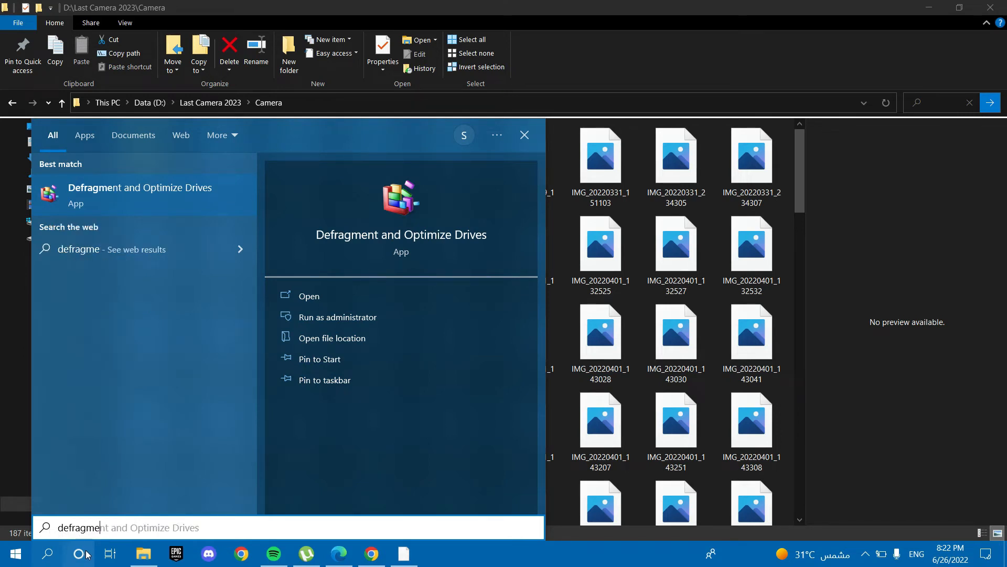
{"action": "left_click", "coordinate": [209, 194]}
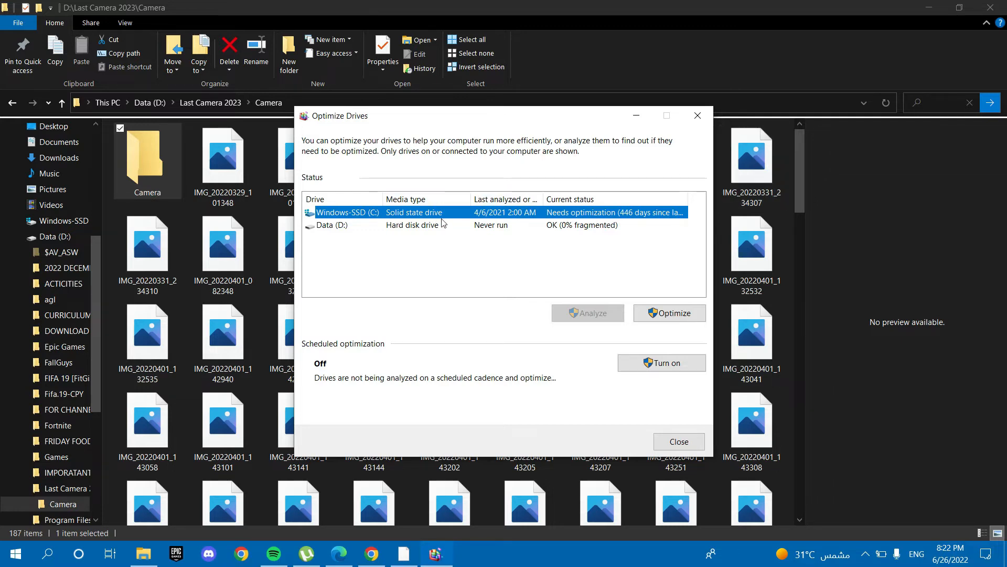
{"action": "left_click", "coordinate": [671, 313]}
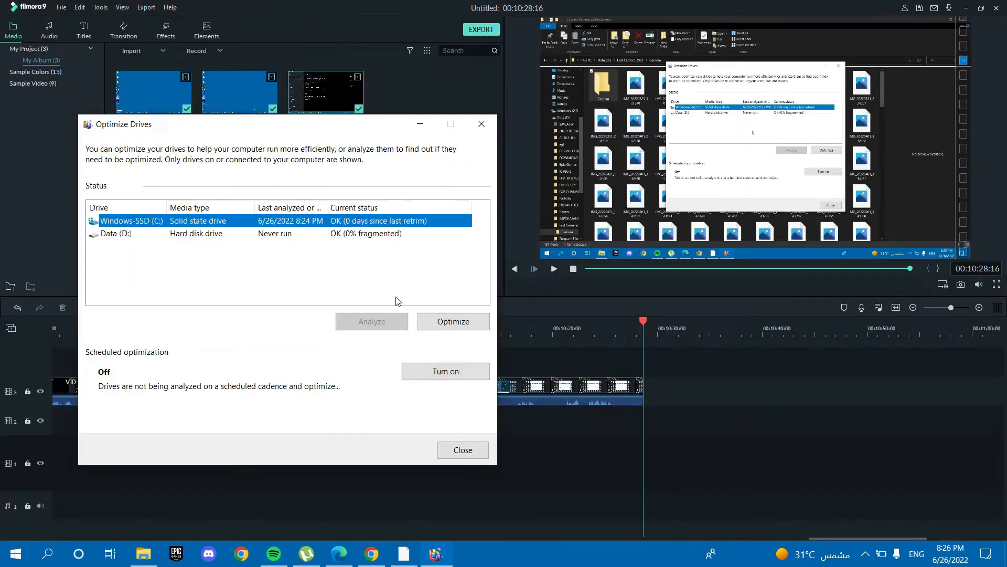
{"action": "left_click", "coordinate": [449, 452]}
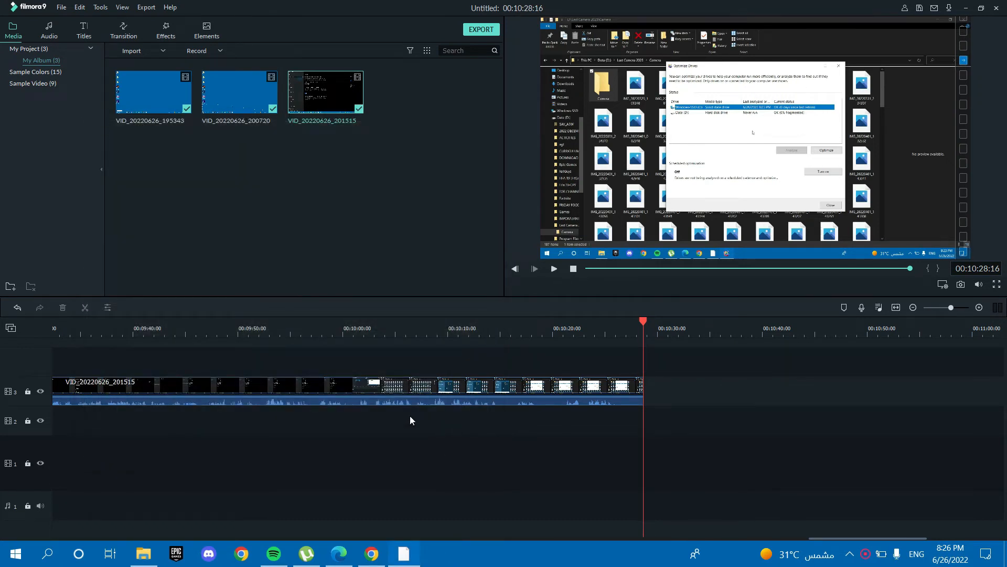
- Open Task Manager with more details and show its list of startup programs
{"action": "key", "text": "alt+Tab"}
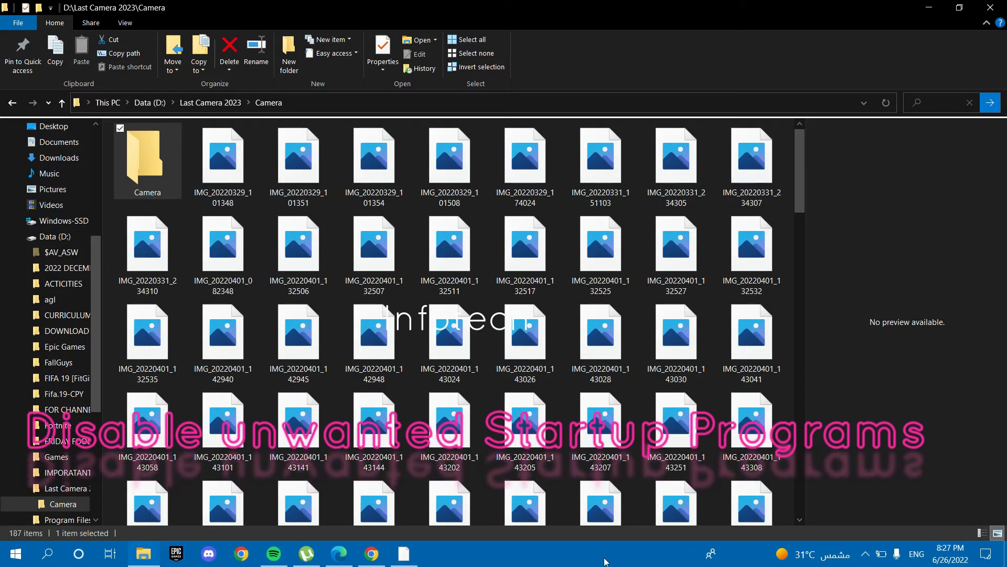
{"action": "right_click", "coordinate": [624, 554]}
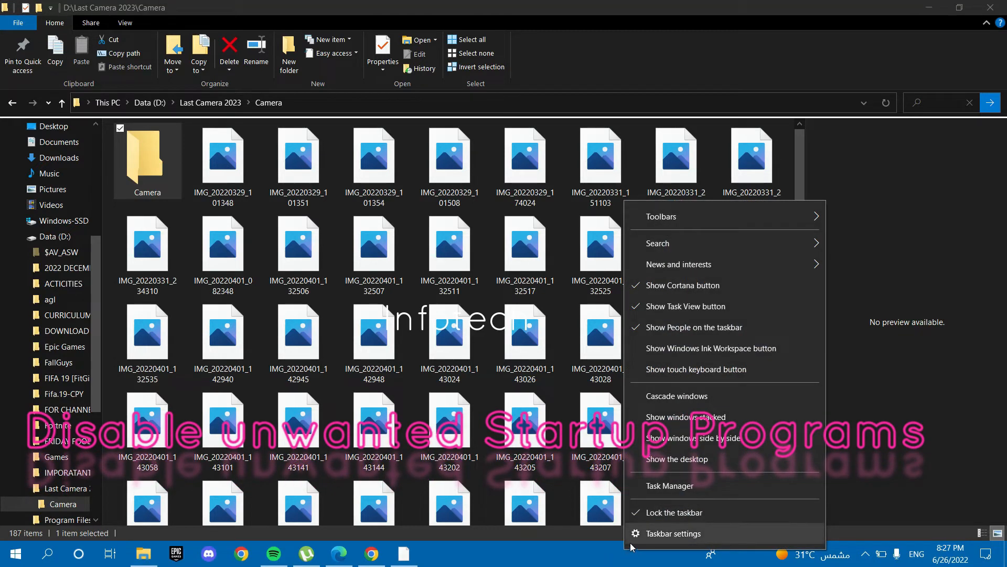
{"action": "left_click", "coordinate": [658, 492]}
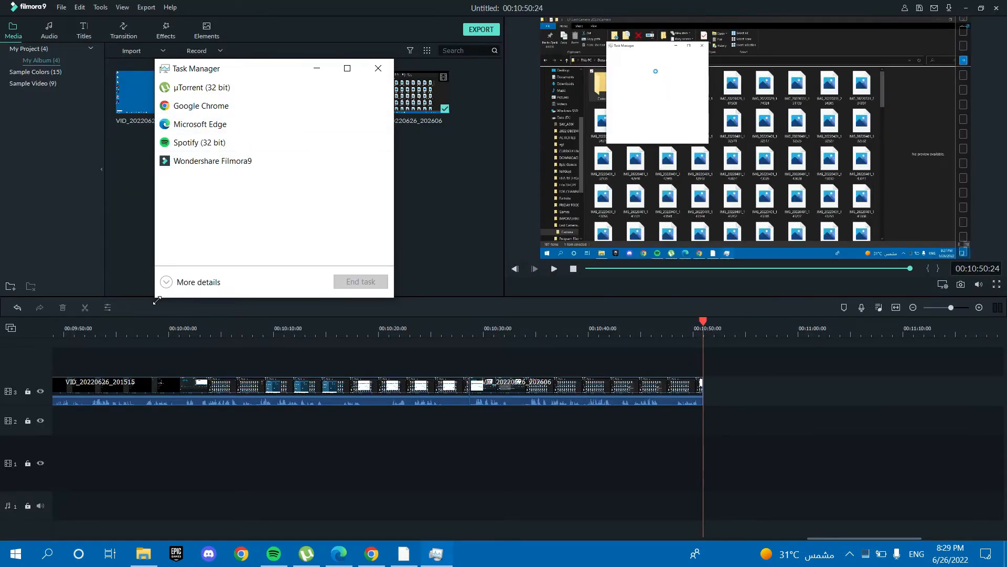
{"action": "left_click", "coordinate": [167, 282]}
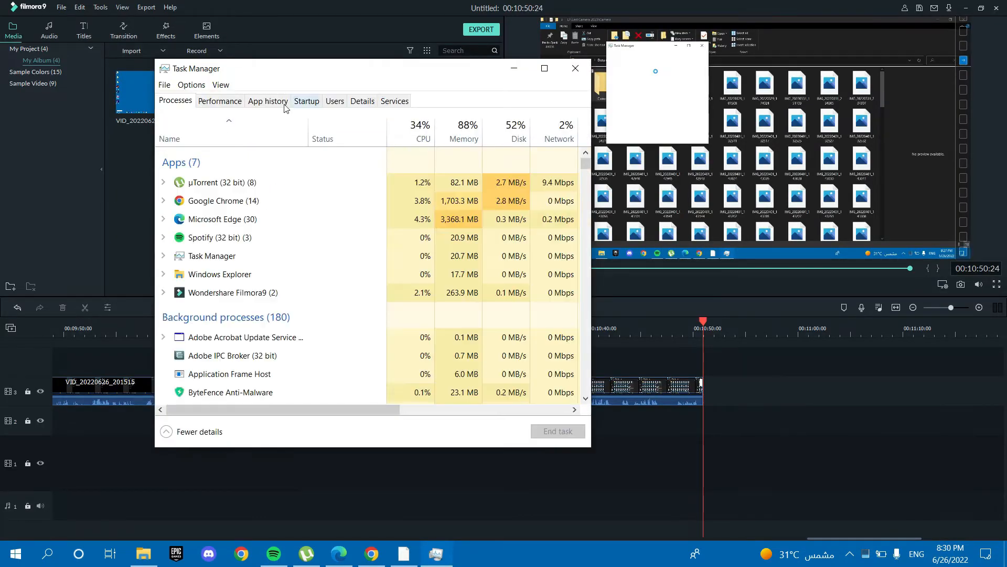
{"action": "left_click", "coordinate": [308, 104]}
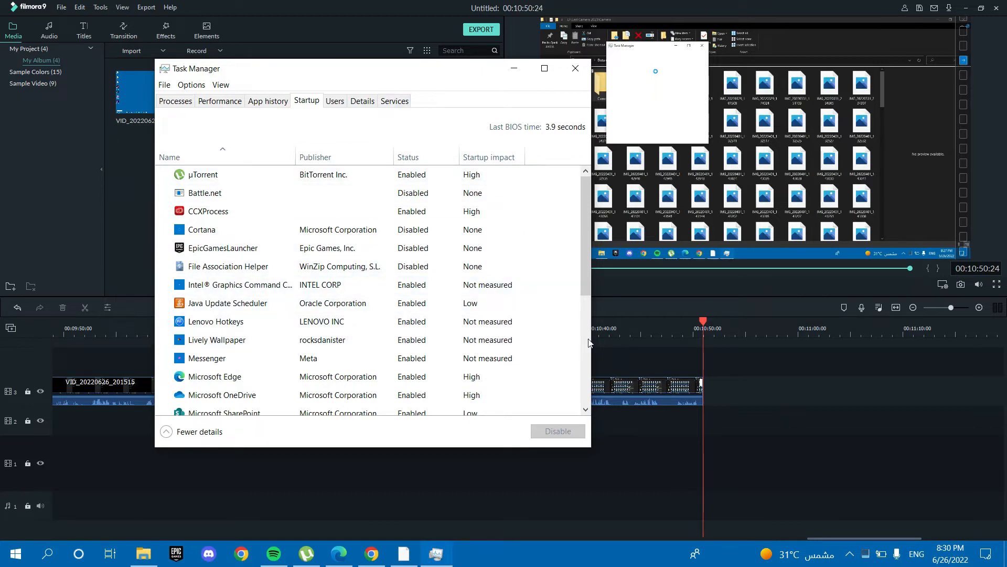
{"action": "left_click", "coordinate": [850, 554]}
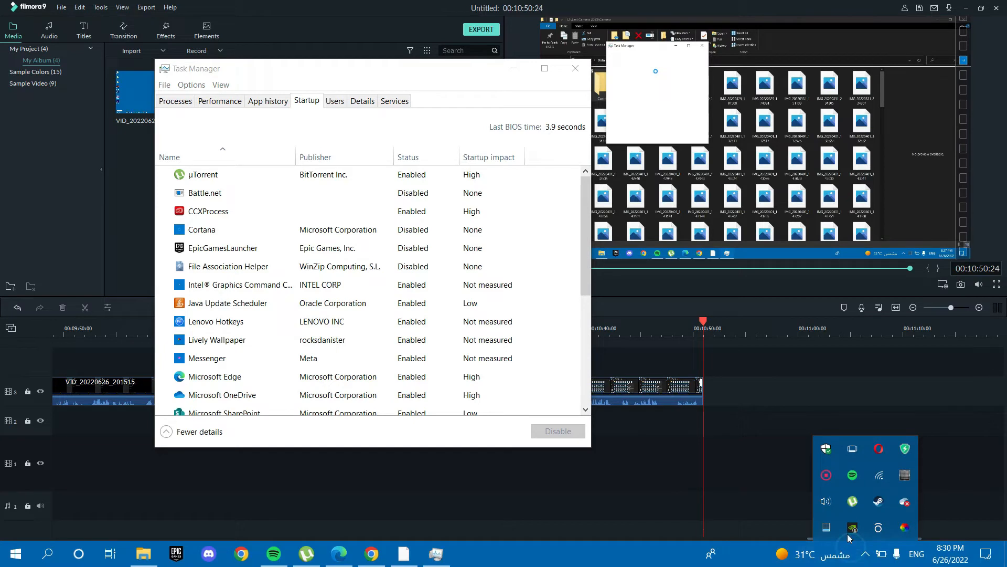
{"action": "right_click", "coordinate": [827, 479]}
{"action": "left_click", "coordinate": [839, 485]}
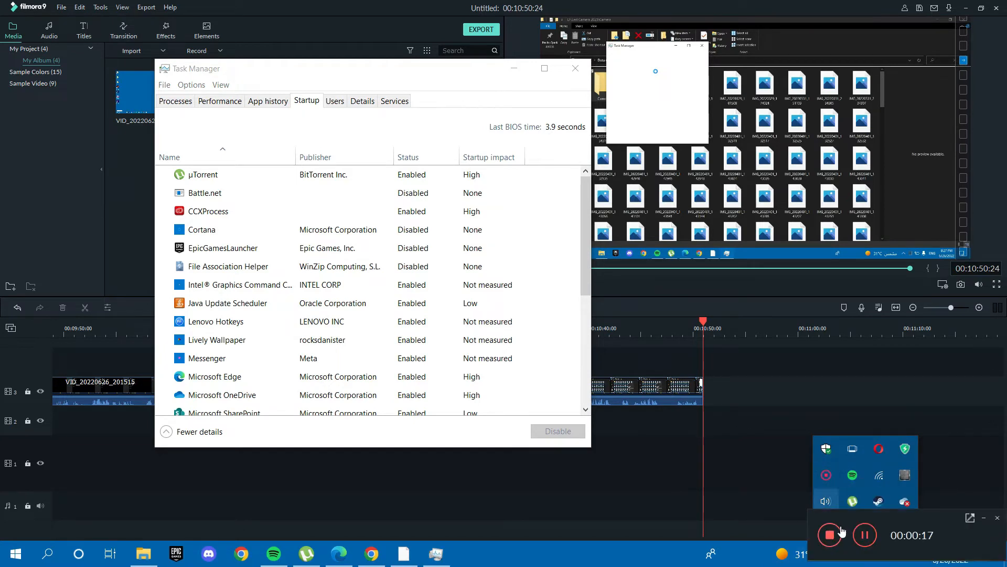
{"action": "left_click", "coordinate": [902, 360]}
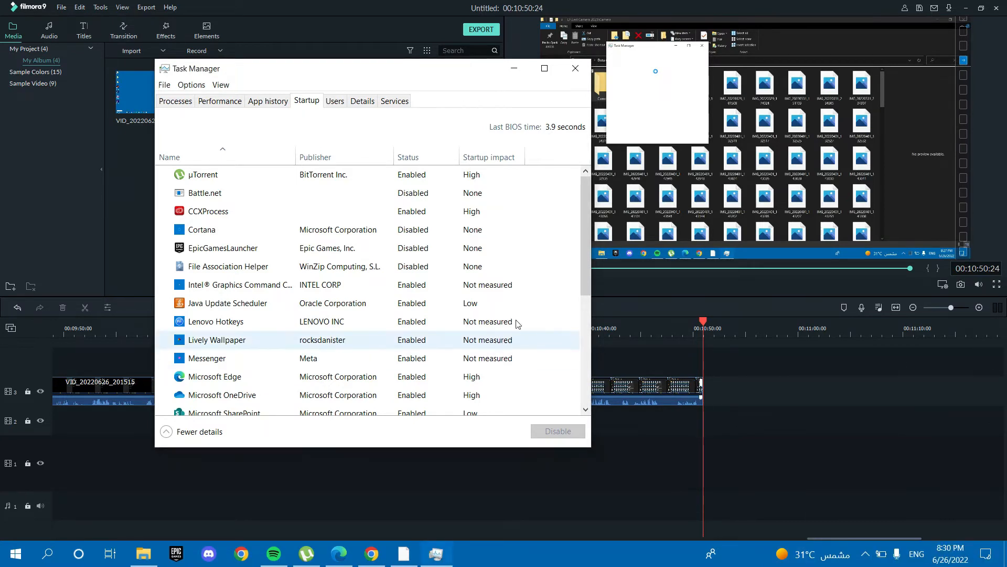
- Maximize Task Manager and disable the µTorrent and CCXProcess startup entries
{"action": "left_click", "coordinate": [544, 69]}
{"action": "left_click_drag", "start_coordinate": [1002, 207], "coordinate": [1004, 267]}
{"action": "left_click_drag", "start_coordinate": [1004, 314], "coordinate": [1004, 179]}
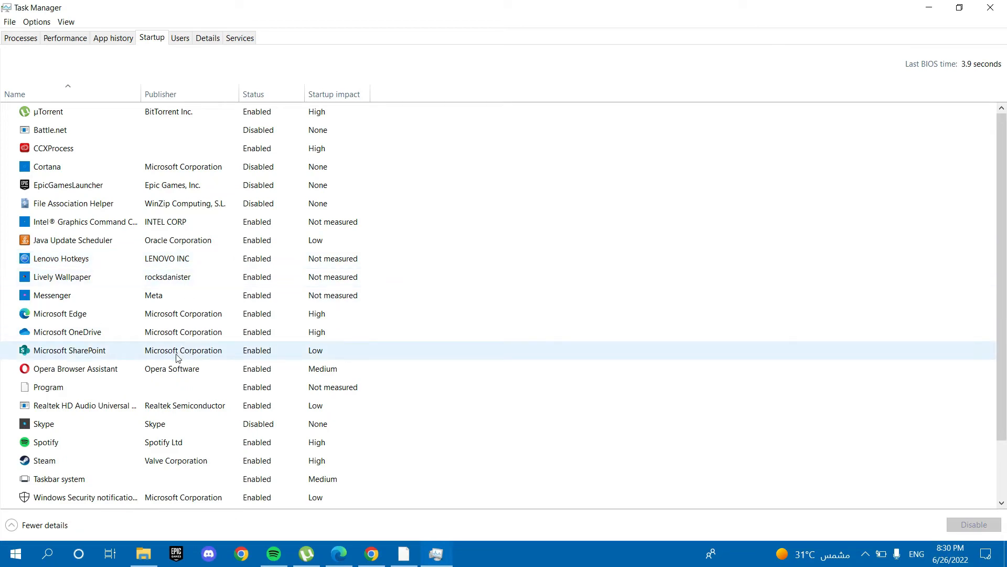
{"action": "left_click", "coordinate": [51, 116]}
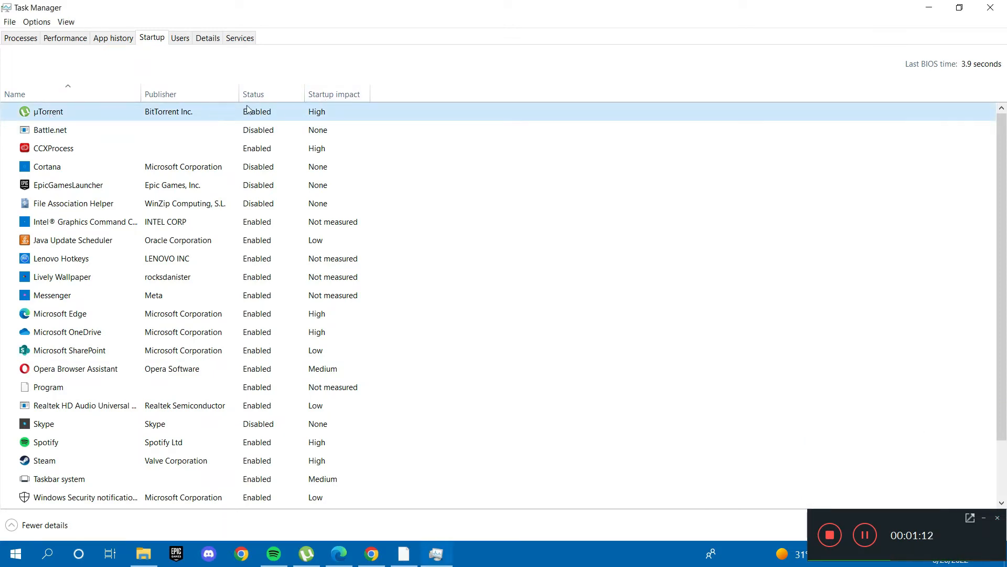
{"action": "left_click", "coordinate": [981, 518]}
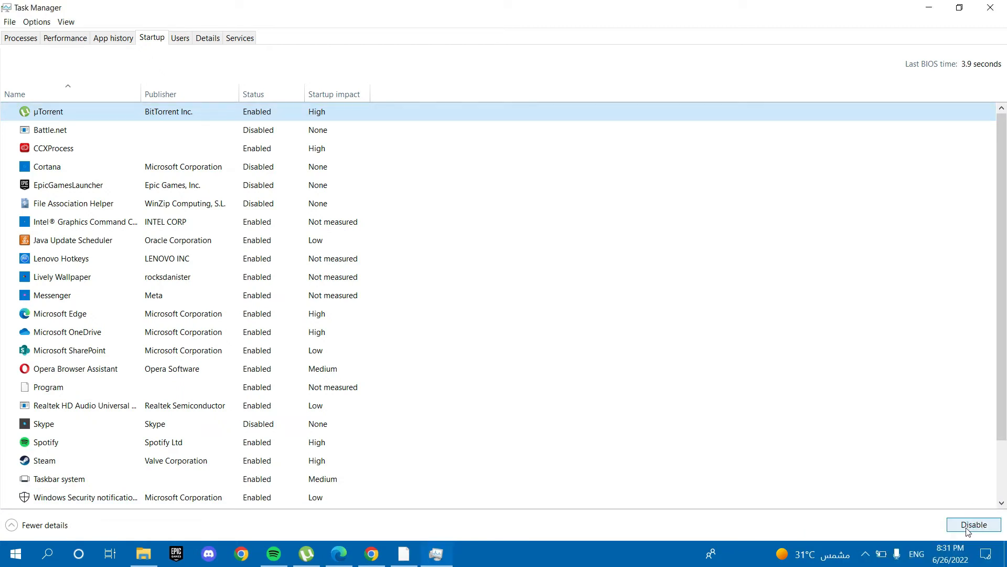
{"action": "left_click", "coordinate": [965, 526]}
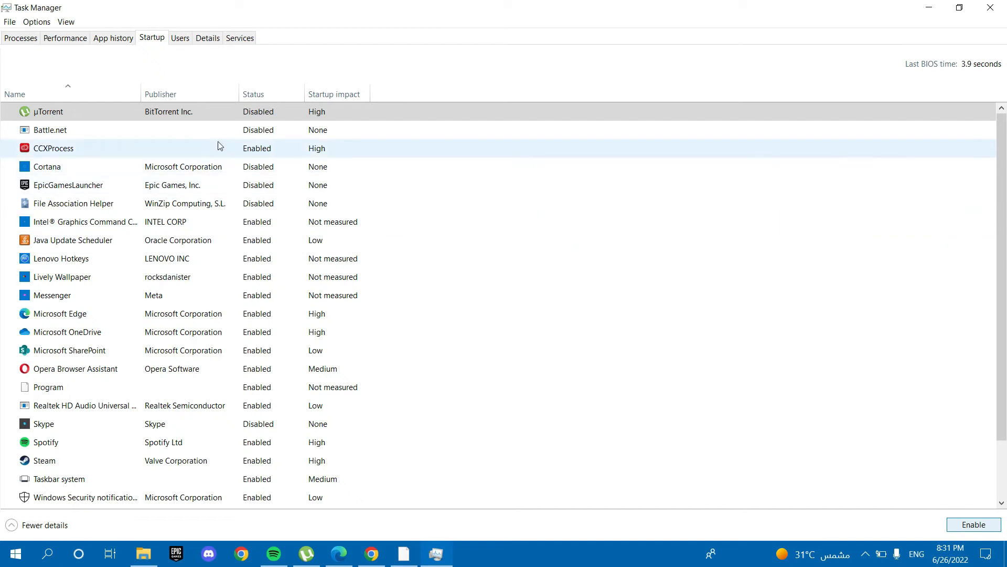
{"action": "left_click", "coordinate": [253, 155]}
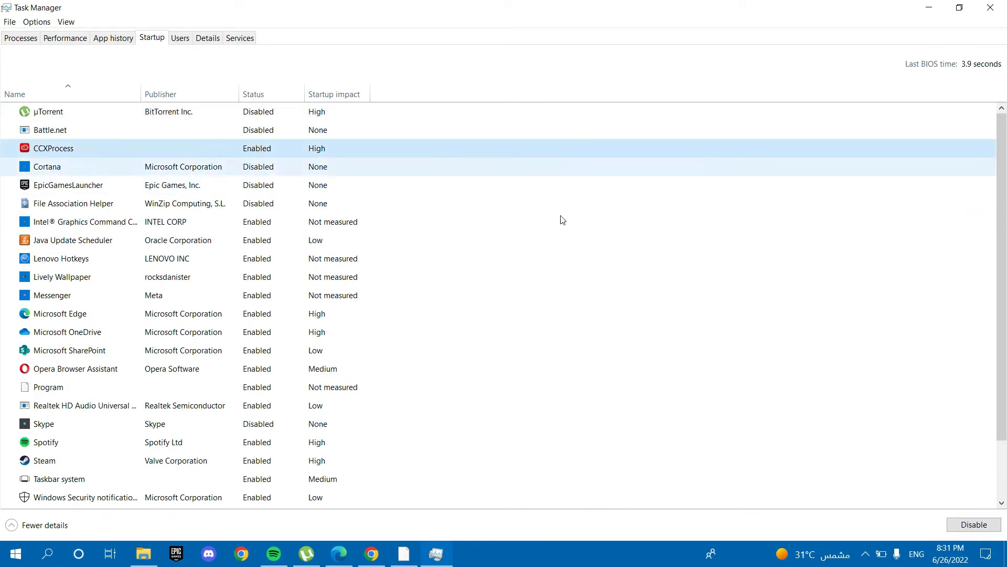
- Enable the Cortana, EpicGamesLauncher and File Association Helper startup entries
{"action": "left_click", "coordinate": [256, 166]}
{"action": "left_click", "coordinate": [969, 526]}
{"action": "left_click", "coordinate": [219, 188]}
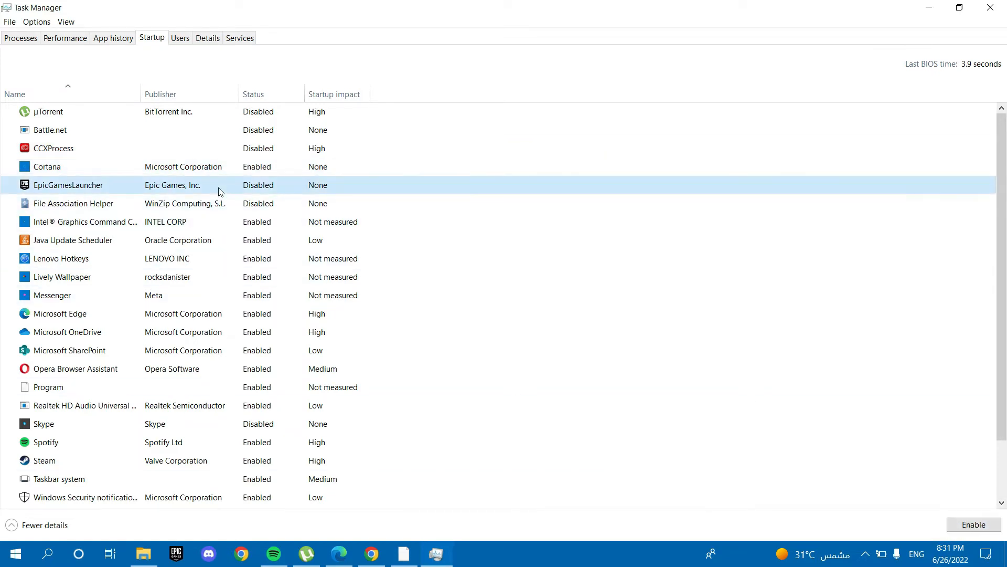
{"action": "left_click", "coordinate": [974, 525]}
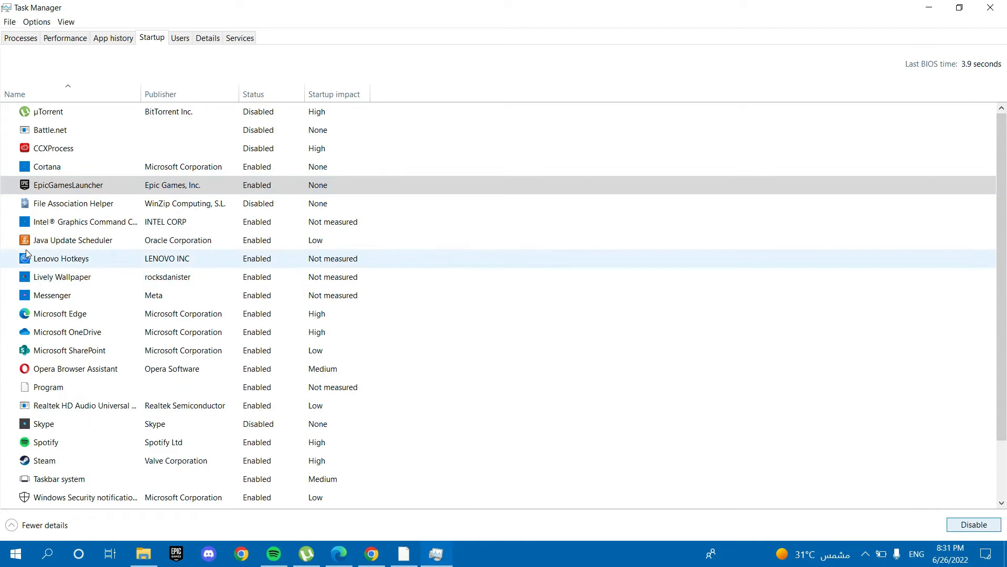
{"action": "left_click", "coordinate": [100, 206]}
{"action": "left_click", "coordinate": [958, 529]}
- Disable the Intel Graphics Command, Java Update Scheduler and Lenovo Hotkeys startup entries
{"action": "left_click", "coordinate": [171, 229]}
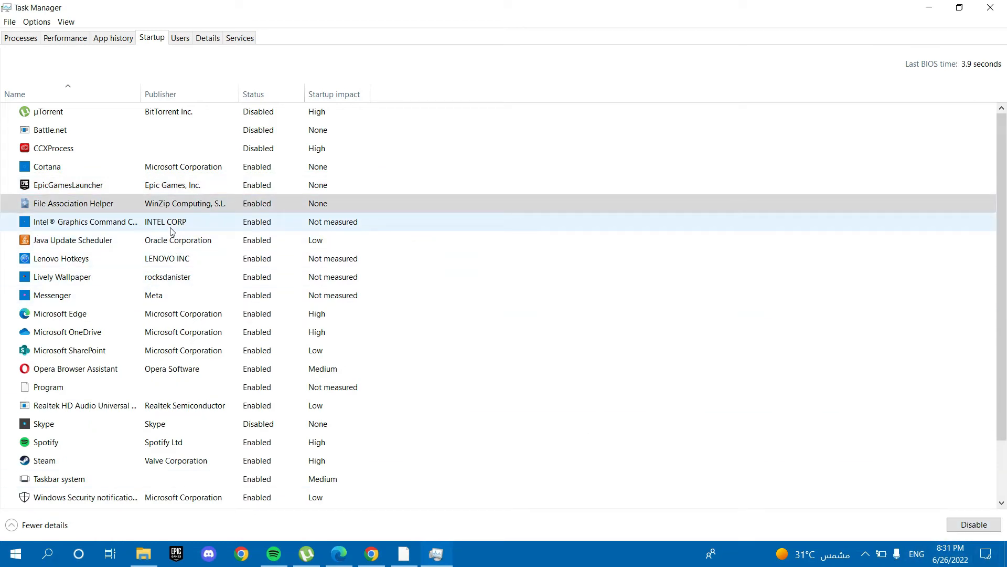
{"action": "left_click", "coordinate": [968, 526]}
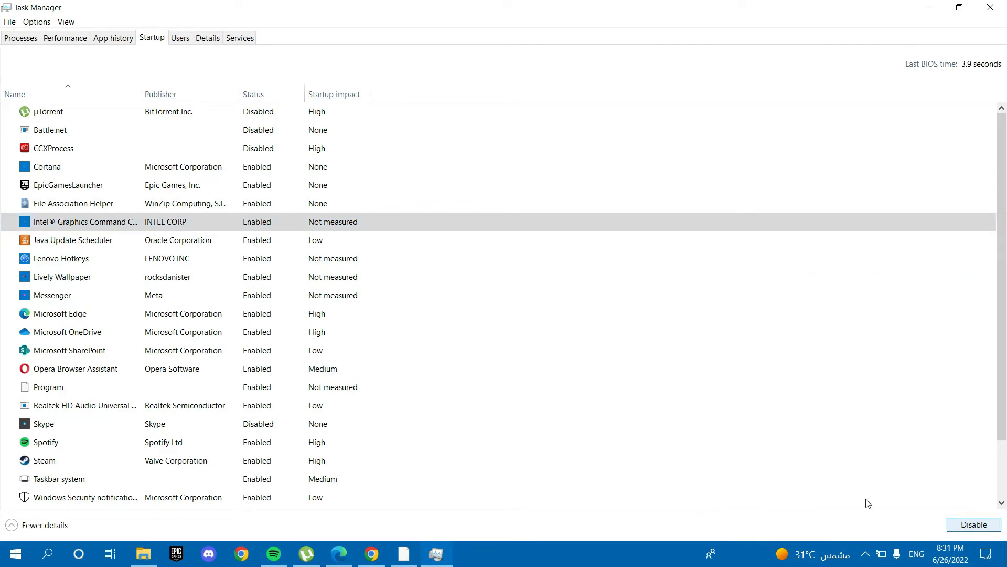
{"action": "left_click", "coordinate": [183, 241]}
{"action": "left_click", "coordinate": [969, 527]}
{"action": "left_click", "coordinate": [79, 259]}
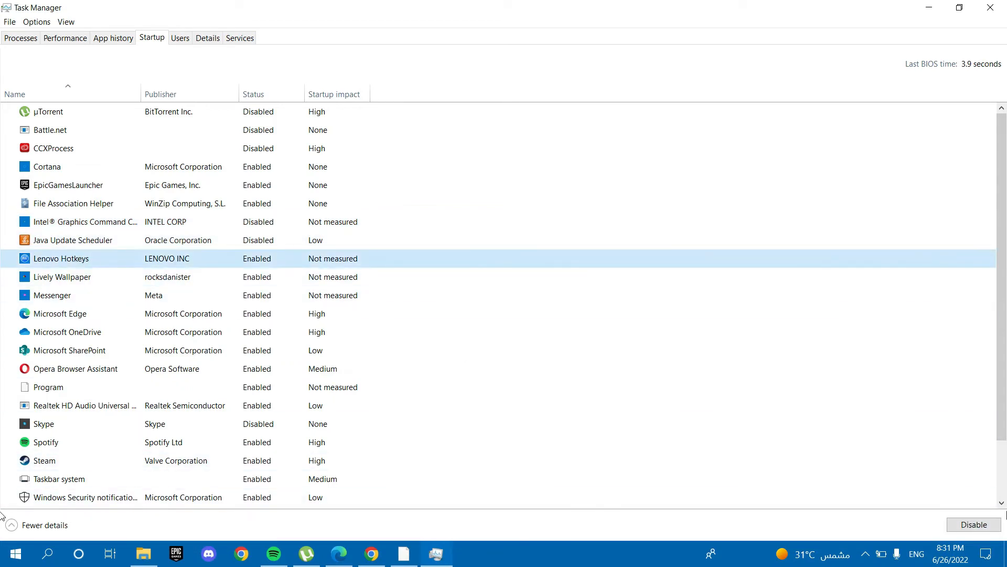
{"action": "left_click", "coordinate": [973, 525]}
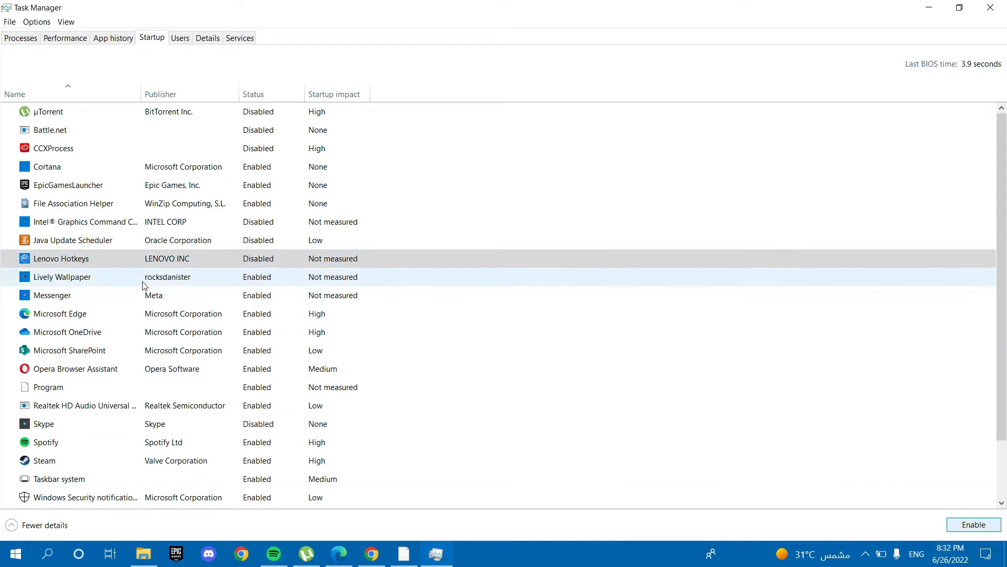
- Disable Lively Wallpaper and Messenger in the startup programs list
{"action": "left_click", "coordinate": [145, 278]}
{"action": "left_click", "coordinate": [973, 524]}
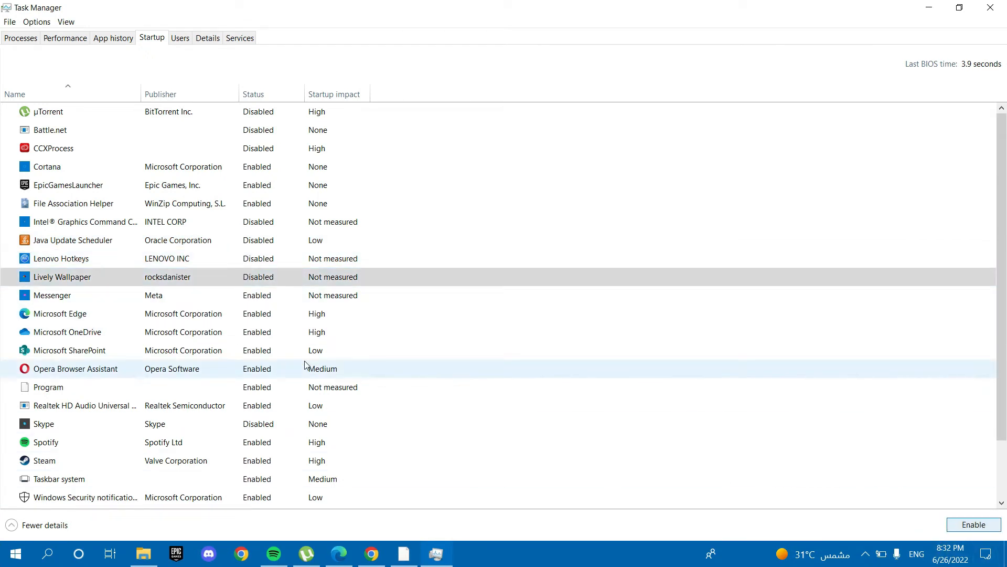
{"action": "left_click", "coordinate": [266, 295]}
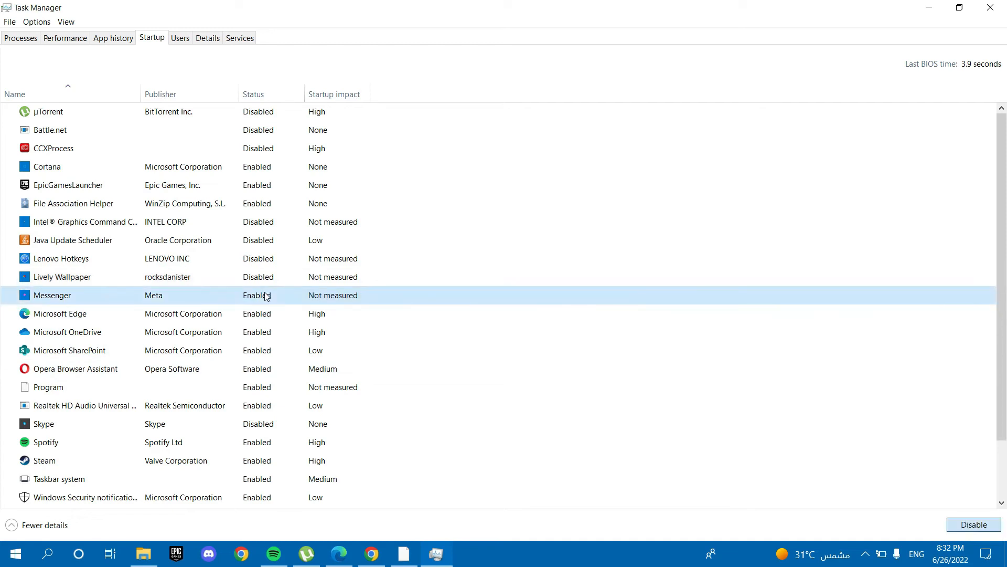
{"action": "left_click", "coordinate": [973, 525]}
- Disable the Microsoft OneDrive, Microsoft SharePoint and Opera Browser Assistant startup entries
{"action": "left_click", "coordinate": [251, 319]}
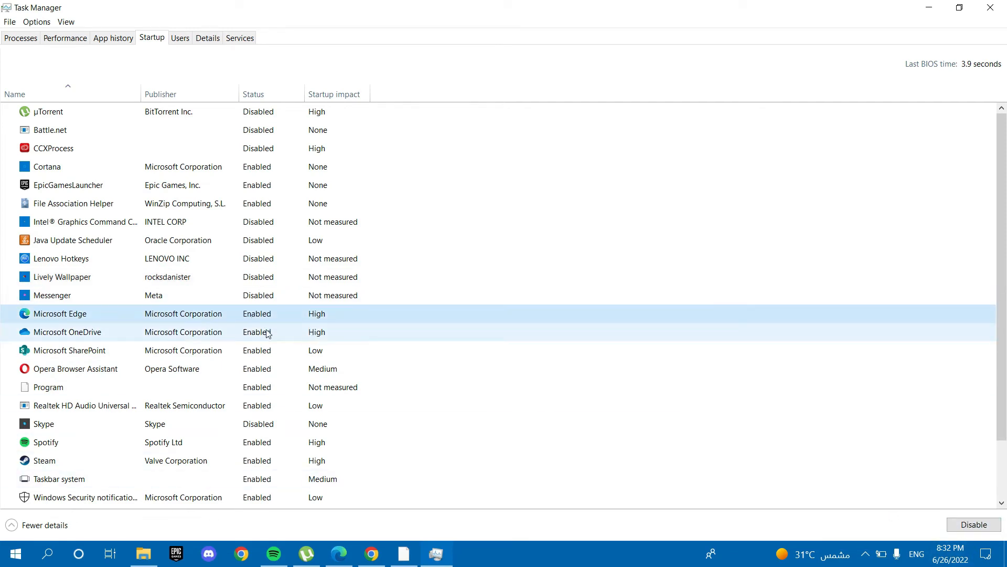
{"action": "left_click", "coordinate": [251, 333]}
{"action": "left_click", "coordinate": [954, 526]}
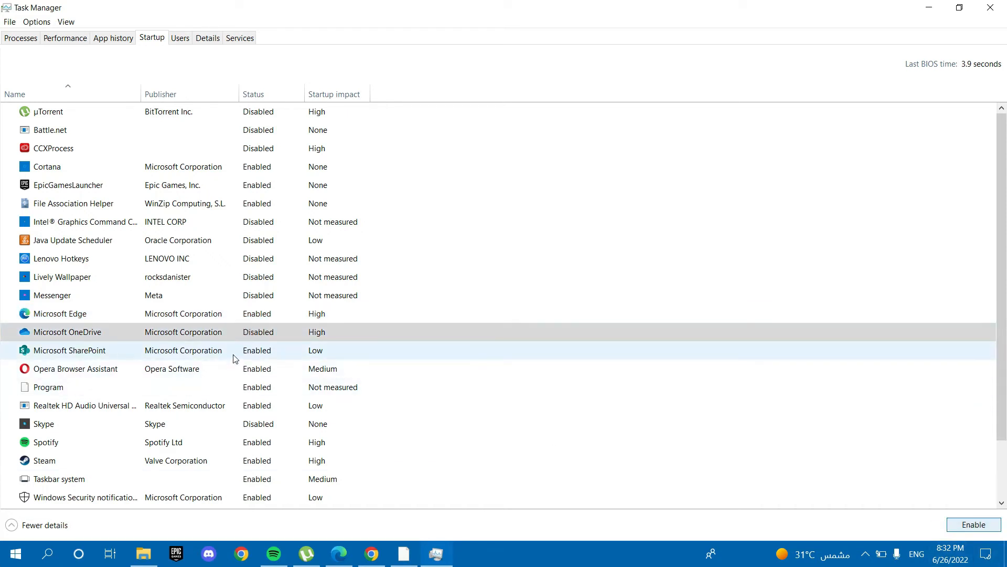
{"action": "left_click", "coordinate": [235, 359]}
{"action": "left_click", "coordinate": [974, 524]}
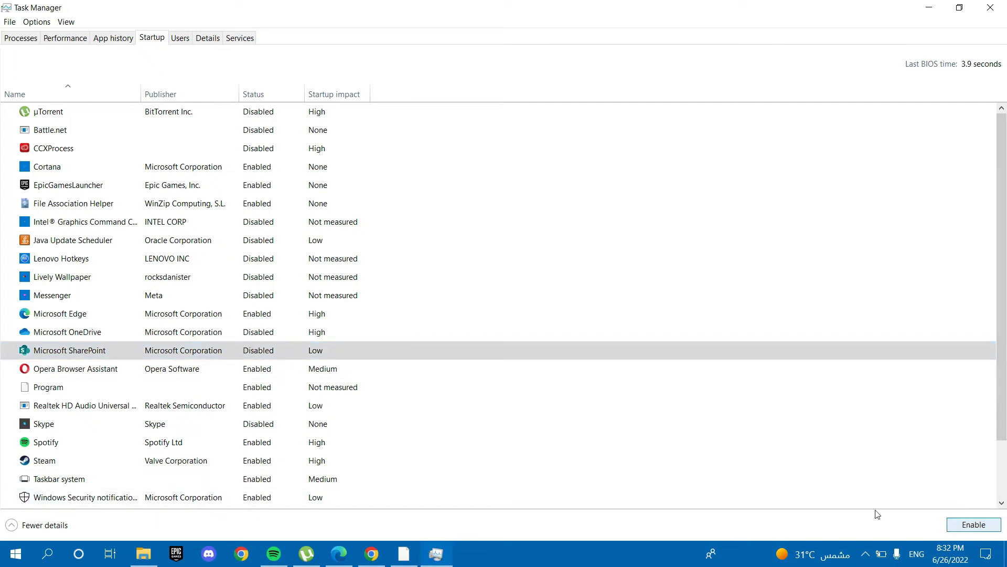
{"action": "left_click", "coordinate": [245, 375]}
{"action": "left_click", "coordinate": [972, 524]}
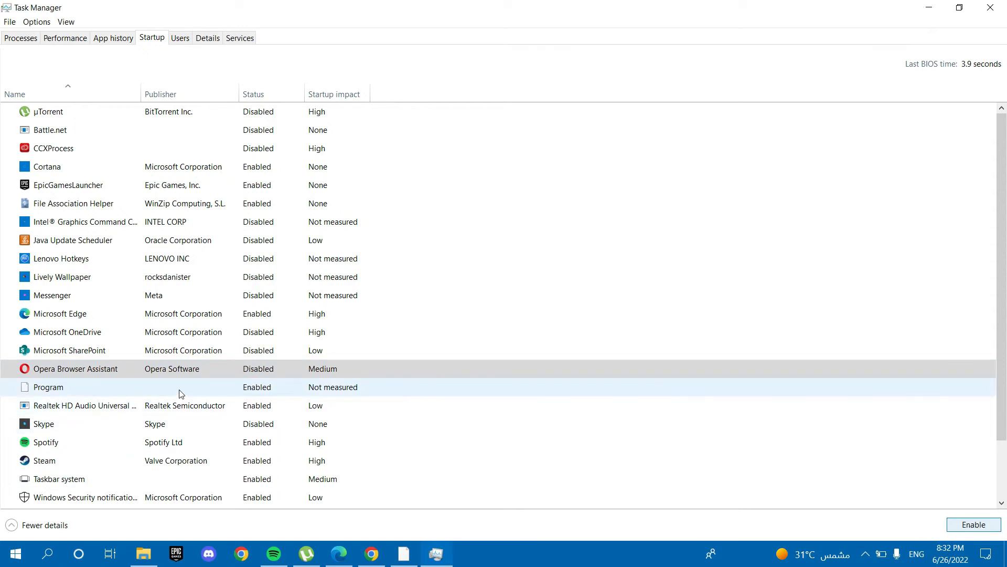
- Enable Skype and disable Spotify and Steam in the startup programs list
{"action": "left_click", "coordinate": [174, 432]}
{"action": "left_click", "coordinate": [974, 525]}
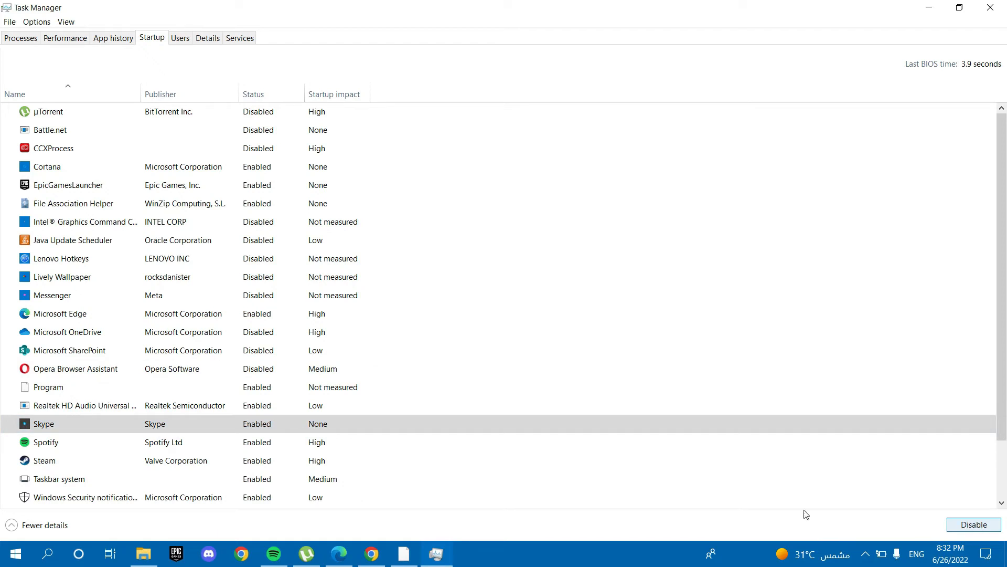
{"action": "left_click", "coordinate": [197, 443]}
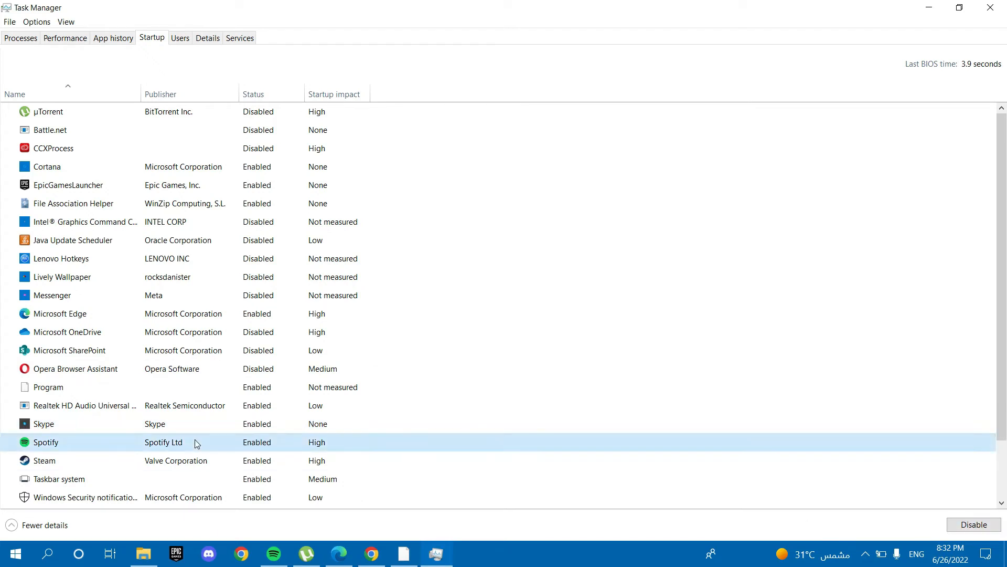
{"action": "left_click", "coordinate": [974, 525]}
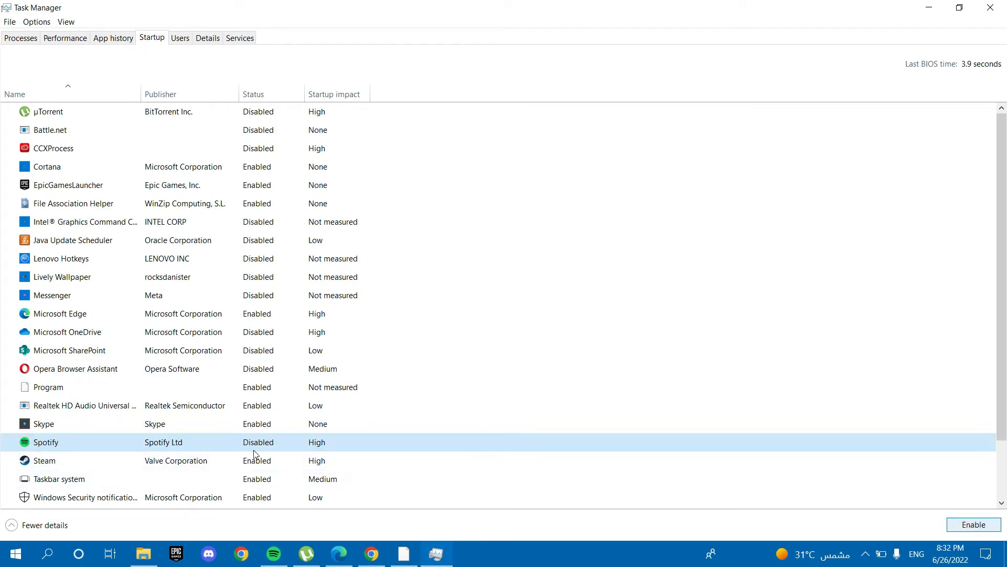
{"action": "left_click", "coordinate": [254, 454]}
{"action": "left_click", "coordinate": [974, 524]}
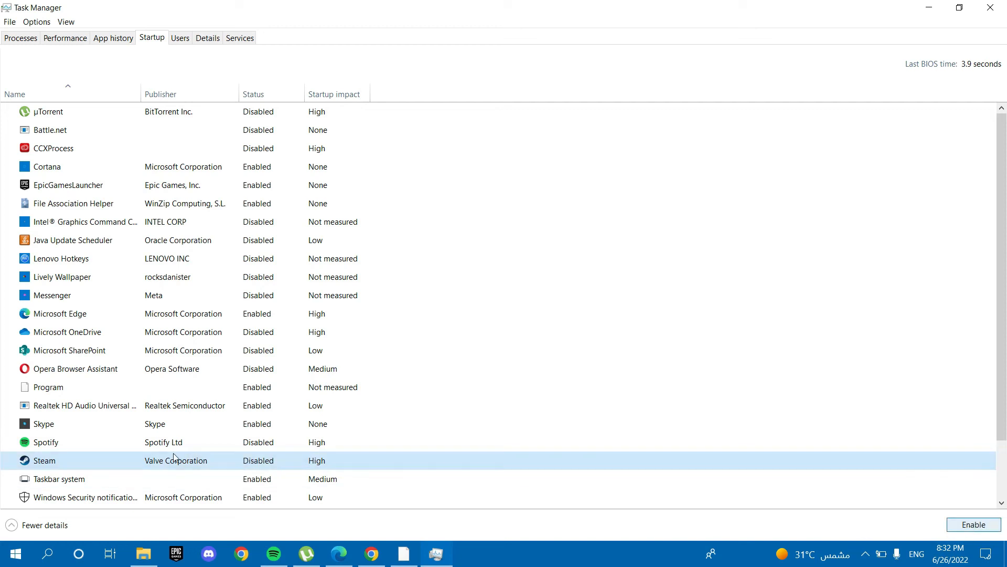
- Review the remaining startup entries from Taskbar system onward and the hidden notification area icons
{"action": "left_click", "coordinate": [145, 479]}
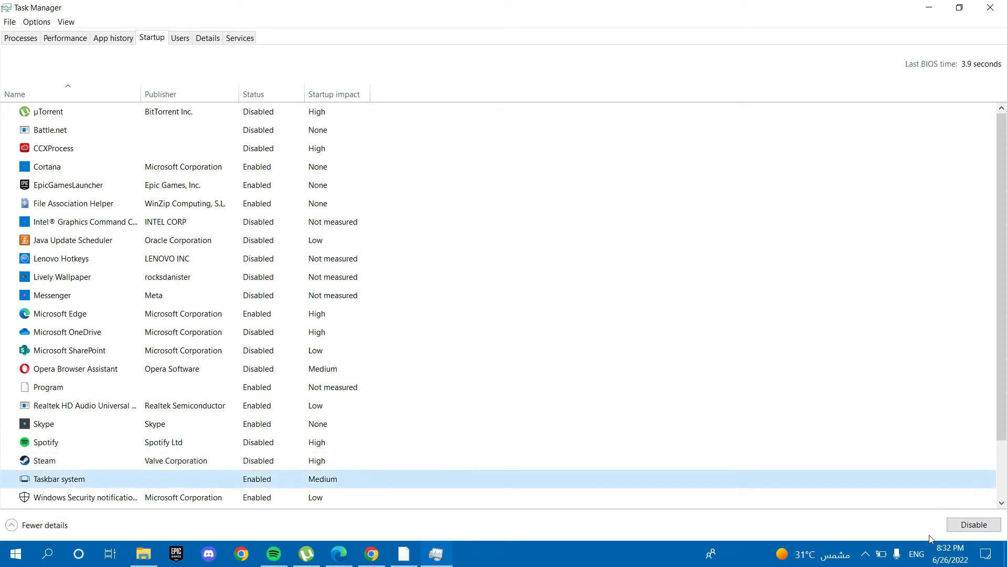
{"action": "scroll", "coordinate": [987, 493], "scroll_direction": "down", "scroll_amount": 2}
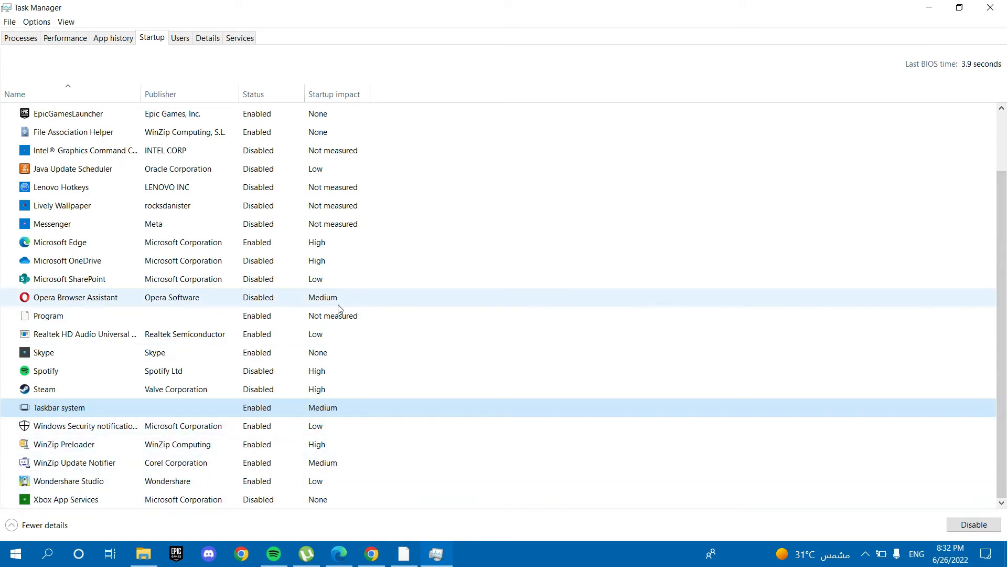
{"action": "left_click", "coordinate": [865, 554]}
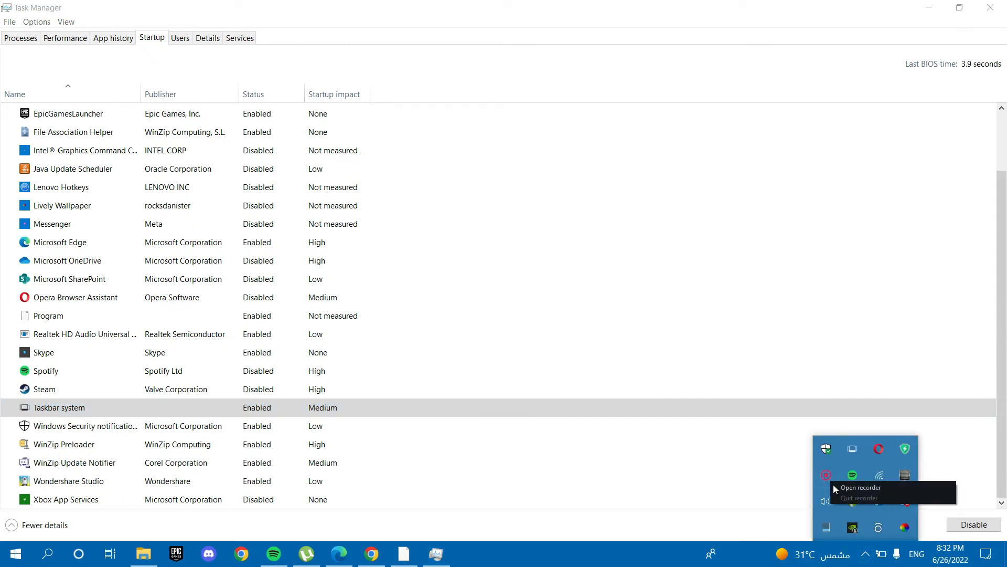
{"action": "left_click", "coordinate": [832, 482]}
{"action": "left_click", "coordinate": [872, 539]}
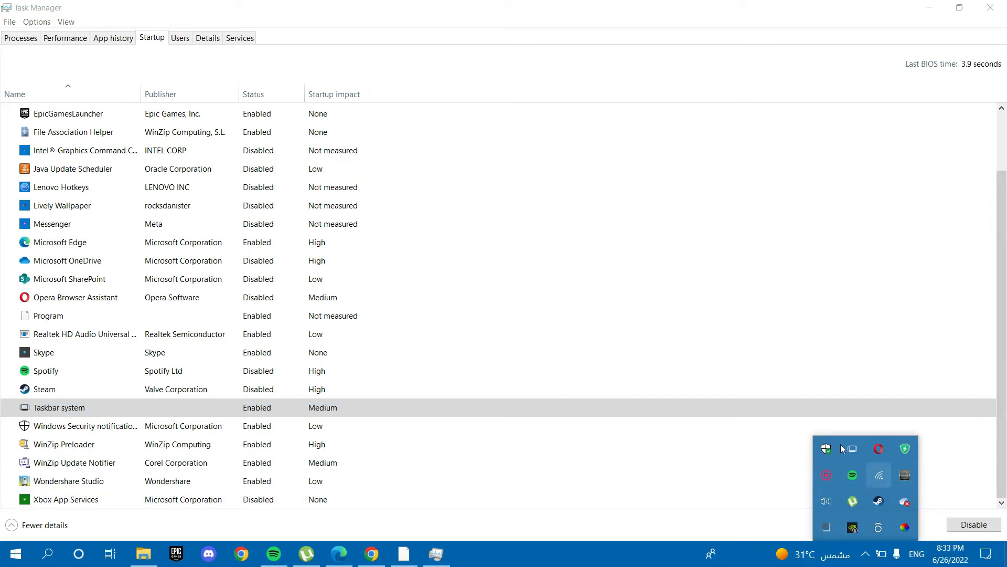
{"action": "left_click", "coordinate": [795, 417]}
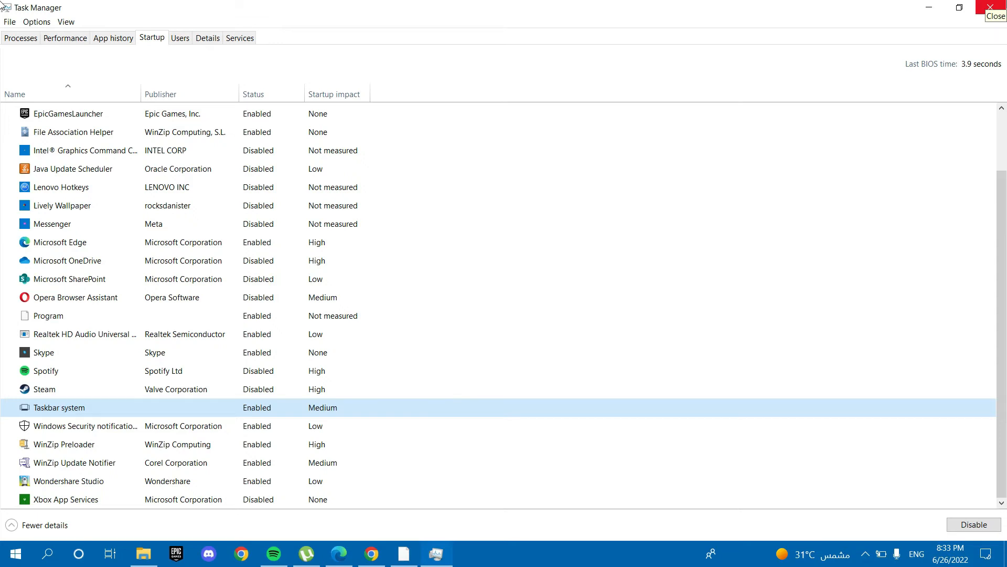
- Close Task Manager and minimize the Filmora window to get back to the desktop
{"action": "left_click", "coordinate": [990, 7]}
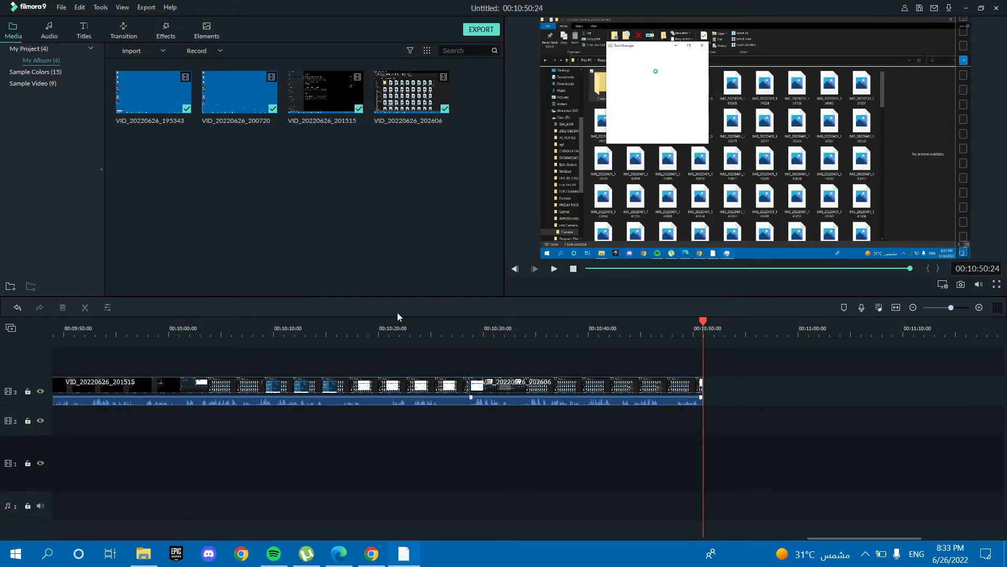
{"action": "left_click", "coordinate": [967, 9]}
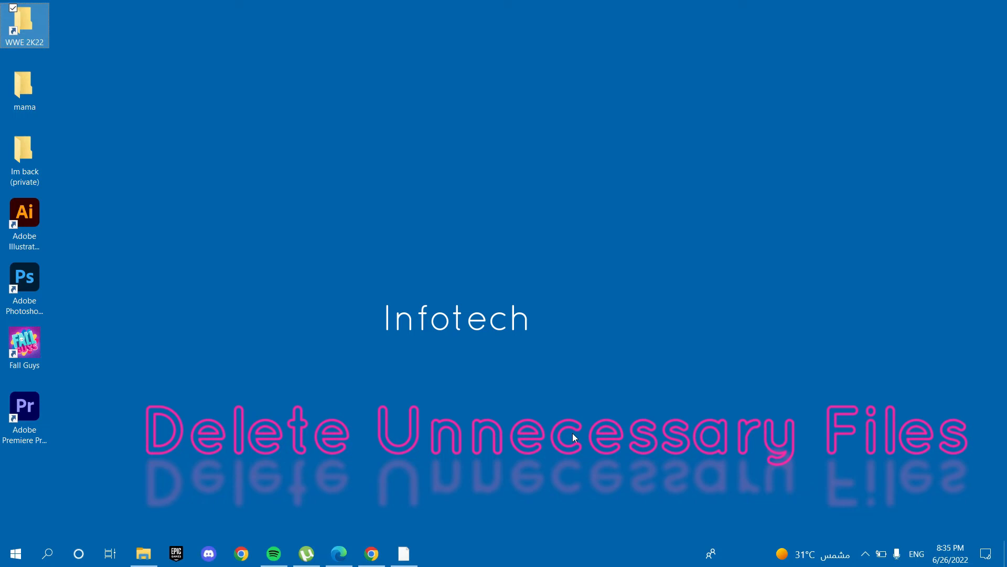
- Open the Windows Temp folder with the Run command temp, granting permanent access to the folder
{"action": "key", "text": "super+r"}
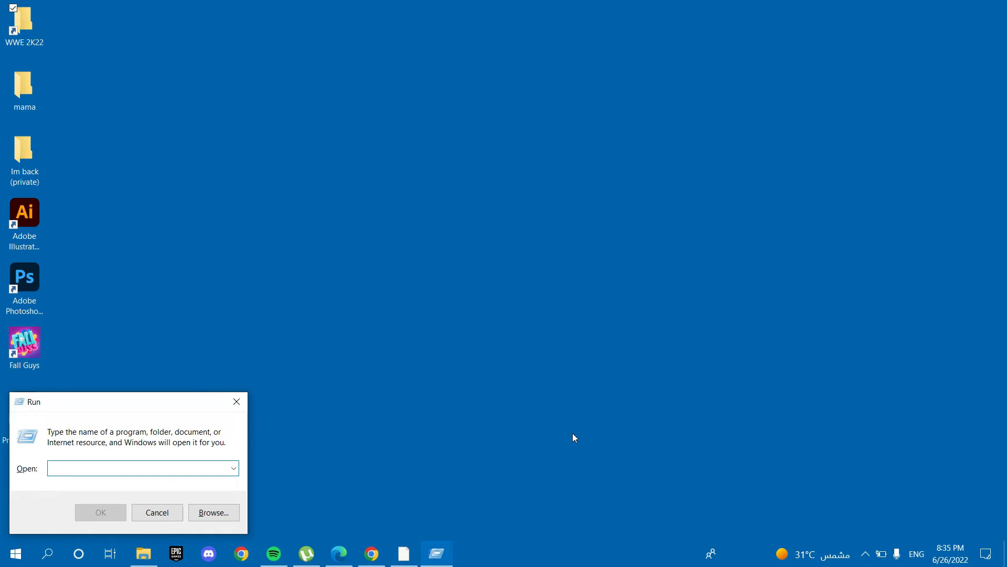
{"action": "type", "text": "temp"}
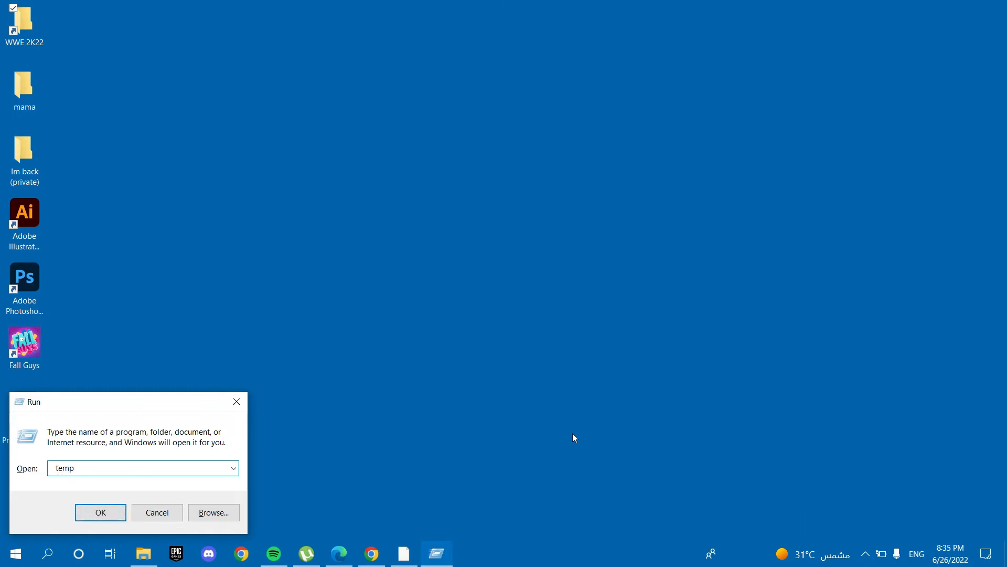
{"action": "left_click", "coordinate": [100, 512]}
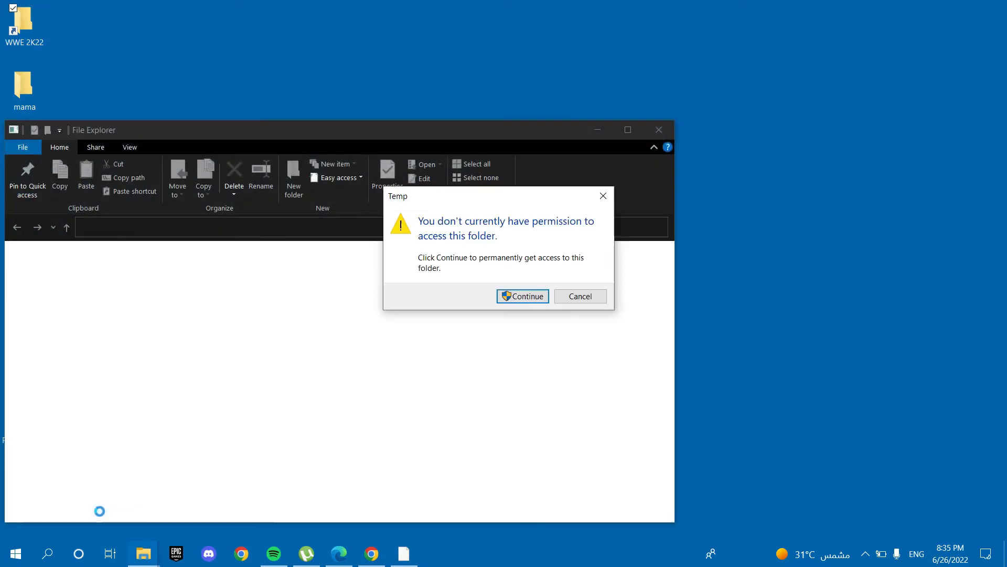
{"action": "left_click", "coordinate": [523, 296]}
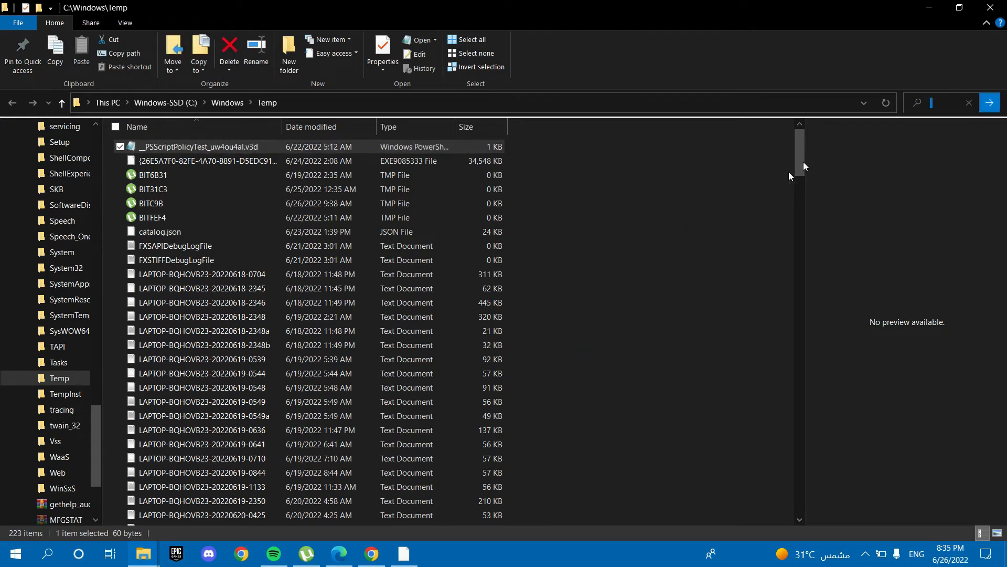
- Permanently delete all files in the C:\Windows\Temp folder
{"action": "left_click_drag", "start_coordinate": [798, 170], "coordinate": [750, 209]}
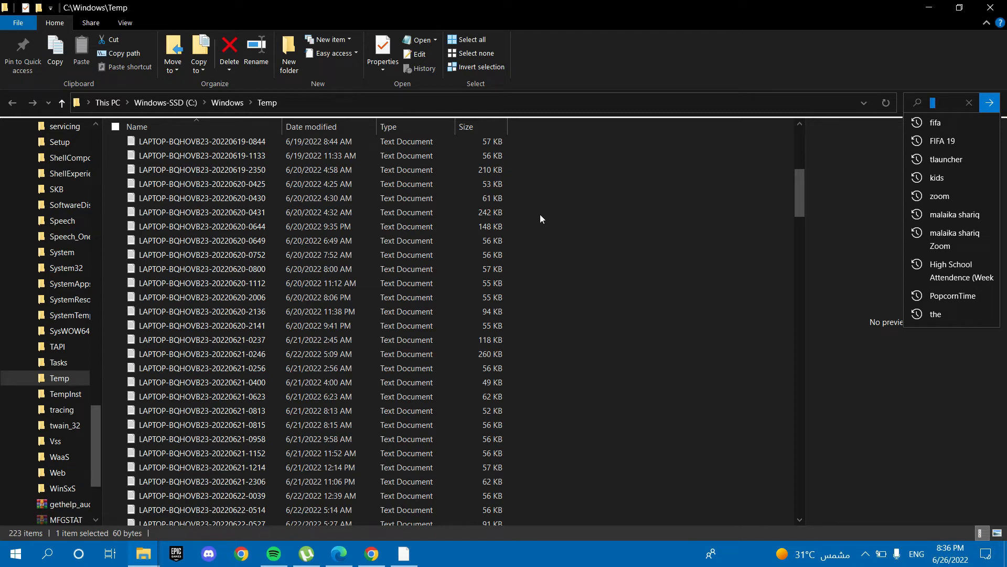
{"action": "left_click", "coordinate": [334, 281]}
{"action": "key", "text": "ctrl+a"}
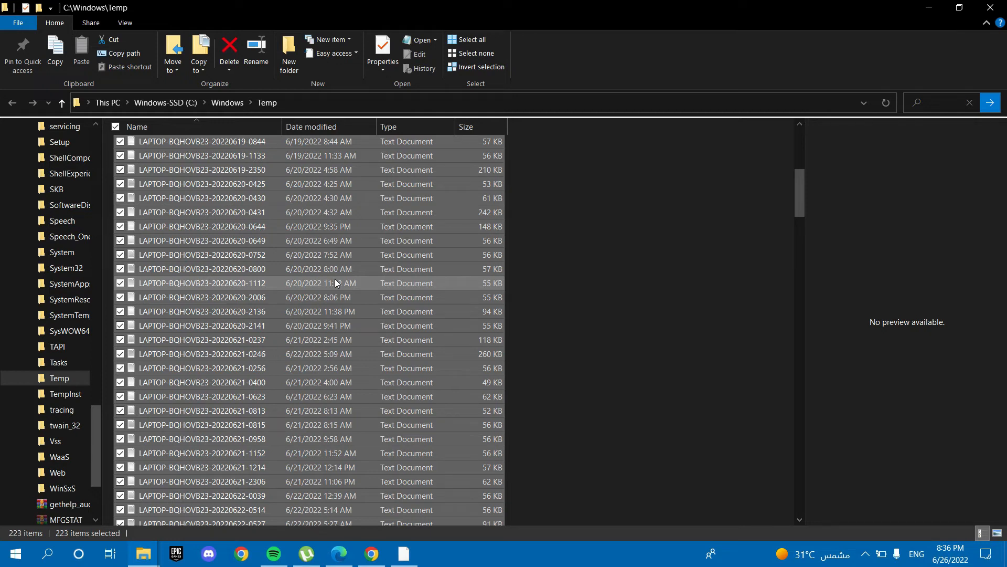
{"action": "key", "text": "shift+Delete"}
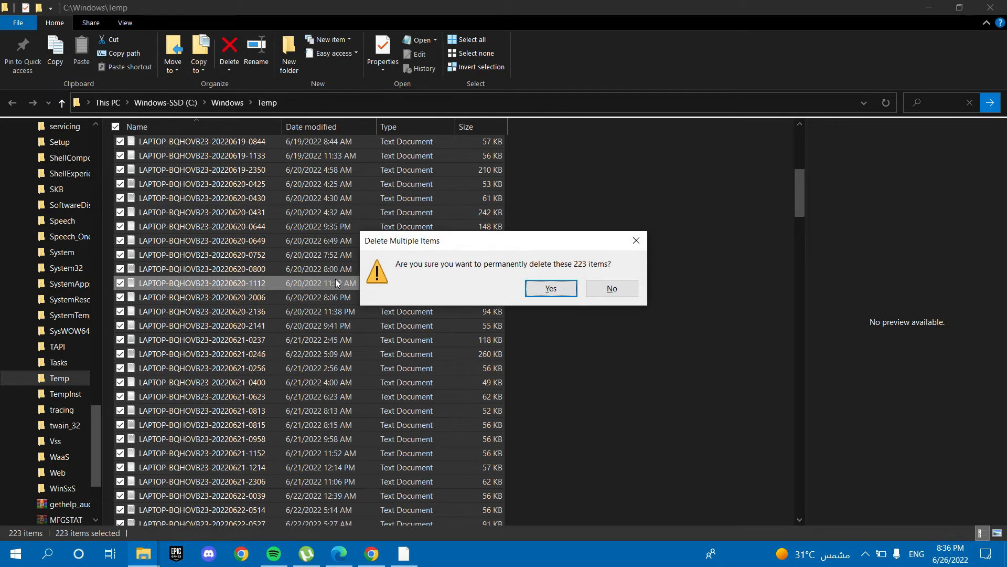
{"action": "left_click", "coordinate": [550, 292]}
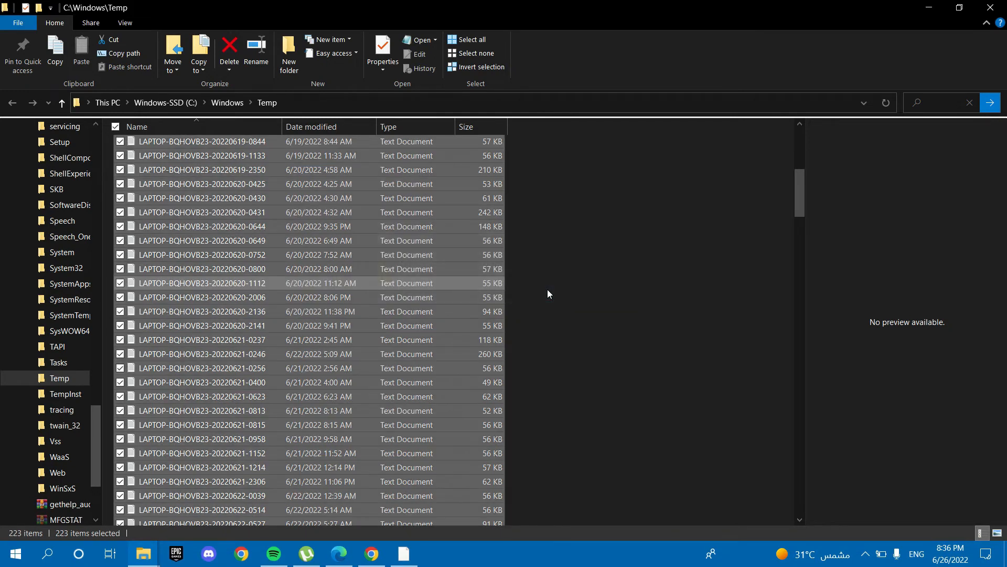
{"action": "left_click", "coordinate": [547, 289]}
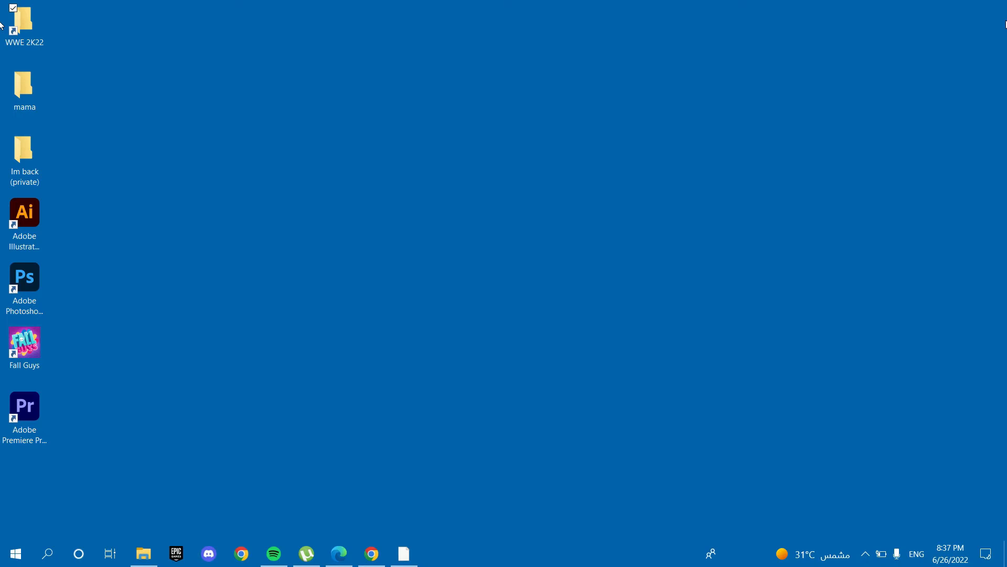
- Open the user account's local Temp folder with the Run command %temp%
{"action": "key", "text": "super"}
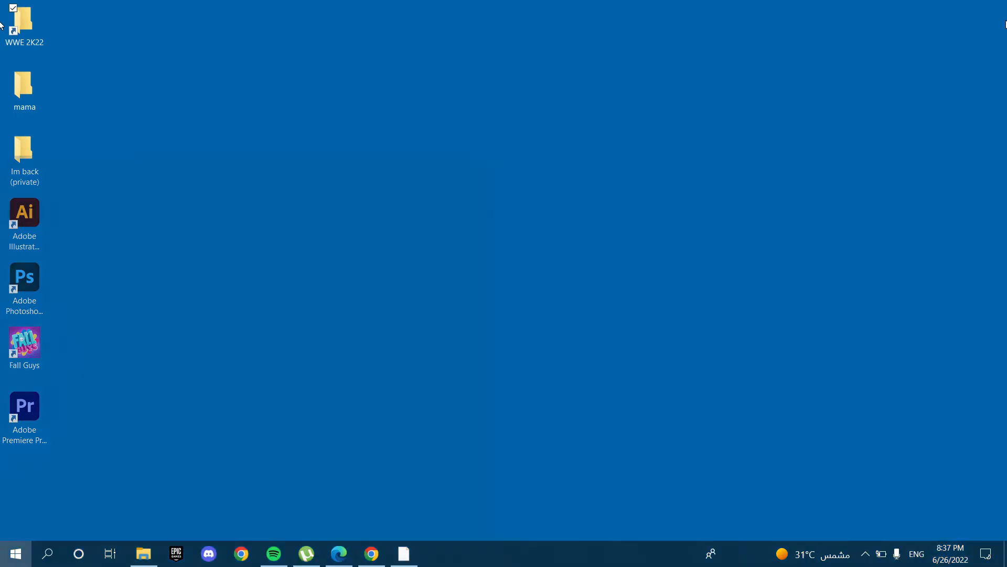
{"action": "key", "text": "super"}
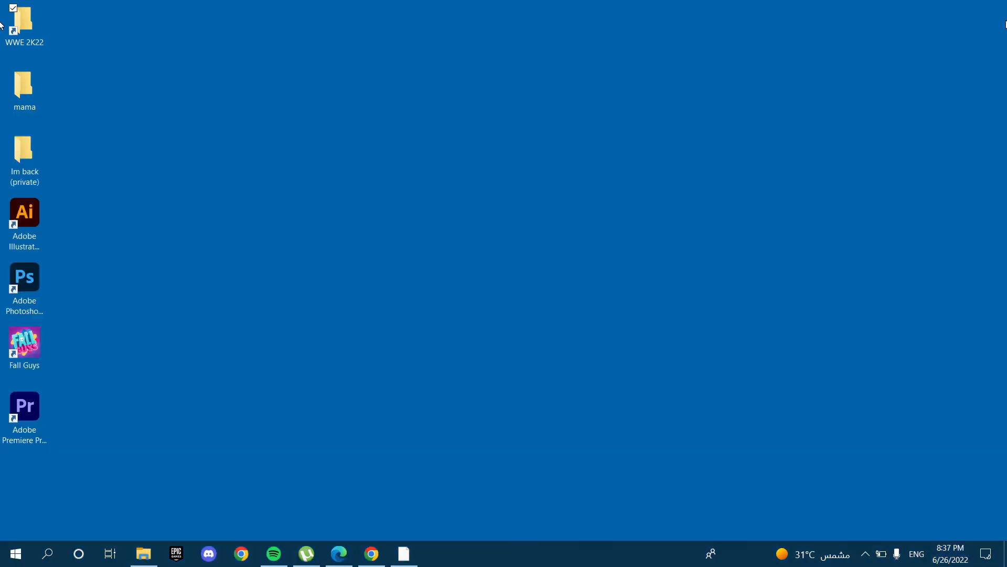
{"action": "key", "text": "super+r"}
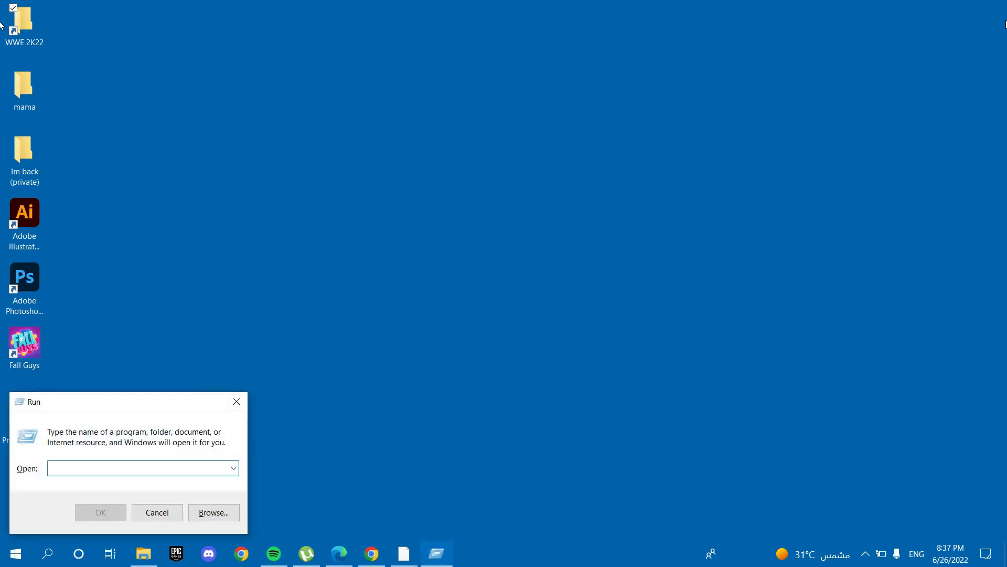
{"action": "type", "text": "%te"}
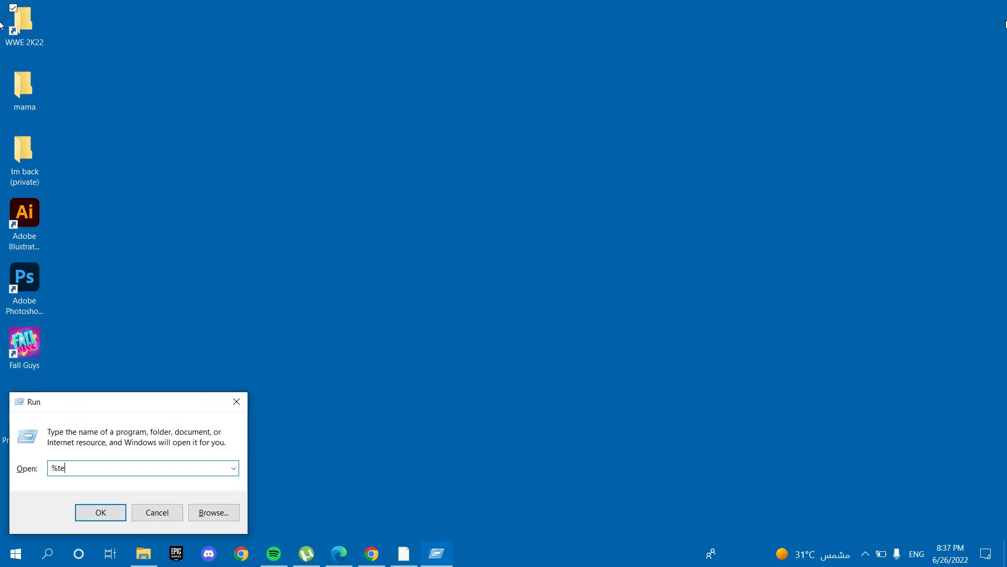
{"action": "type", "text": "mp%"}
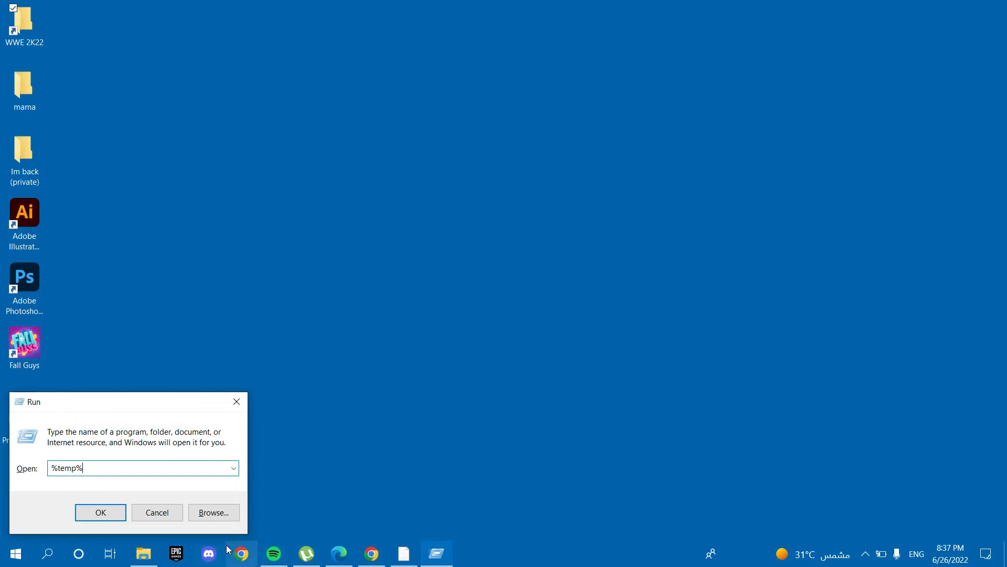
{"action": "left_click", "coordinate": [102, 515]}
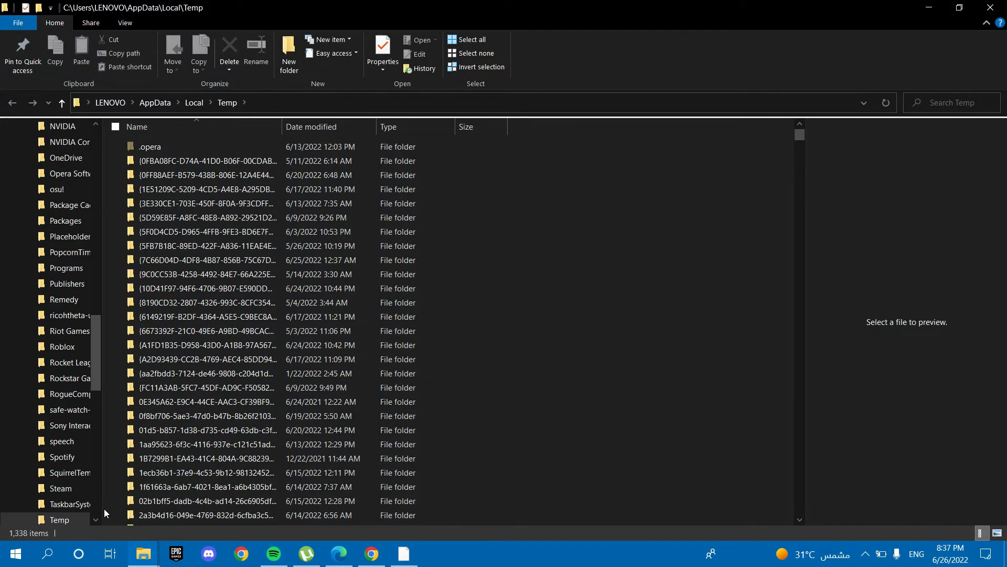
- Permanently delete all items in the AppData\Local\Temp folder, granting administrator permission for the protected folder
{"action": "key", "text": "ctrl+f"}
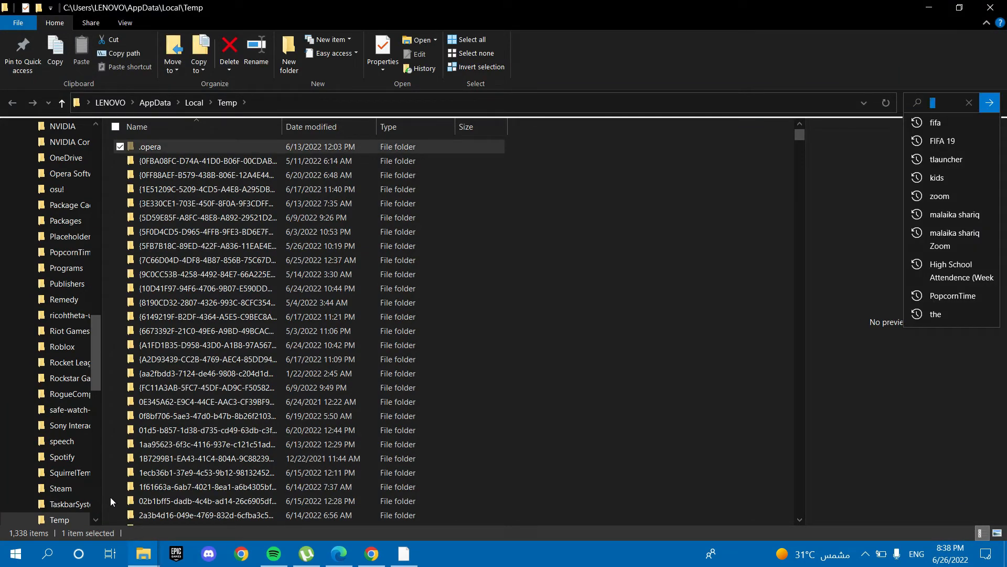
{"action": "left_click", "coordinate": [178, 317]}
{"action": "key", "text": "ctrl+a"}
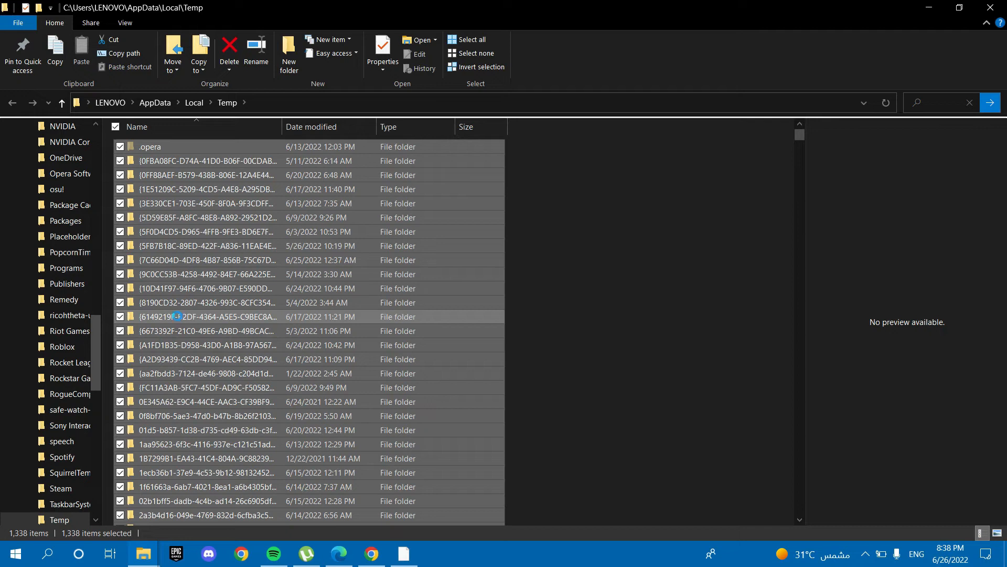
{"action": "key", "text": "shift+Delete"}
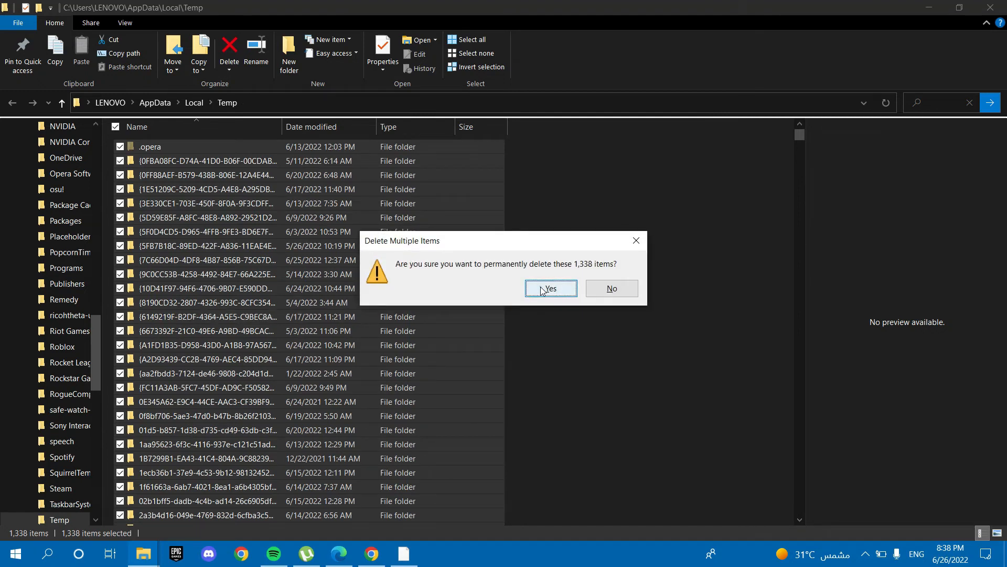
{"action": "left_click", "coordinate": [543, 289]}
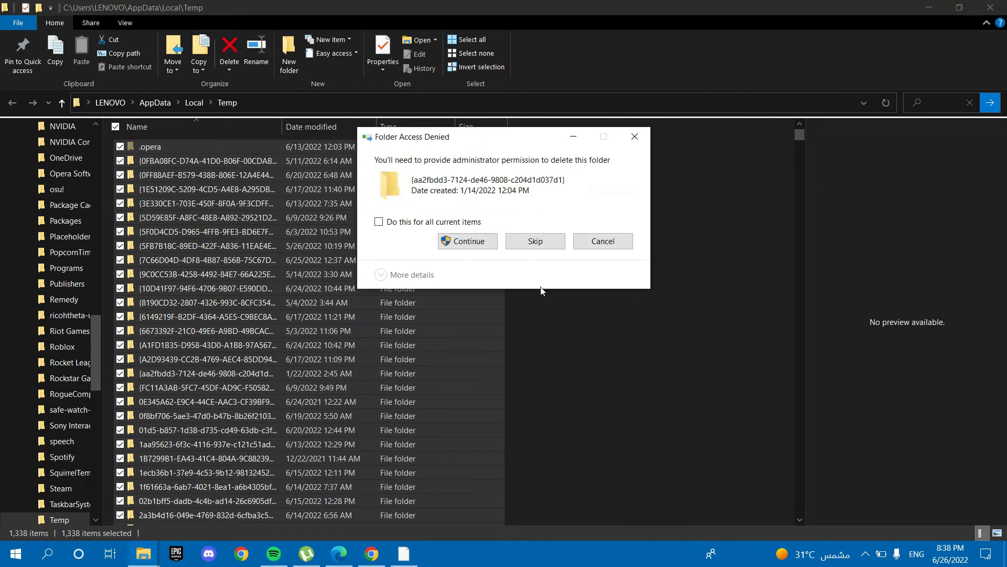
{"action": "left_click", "coordinate": [458, 241]}
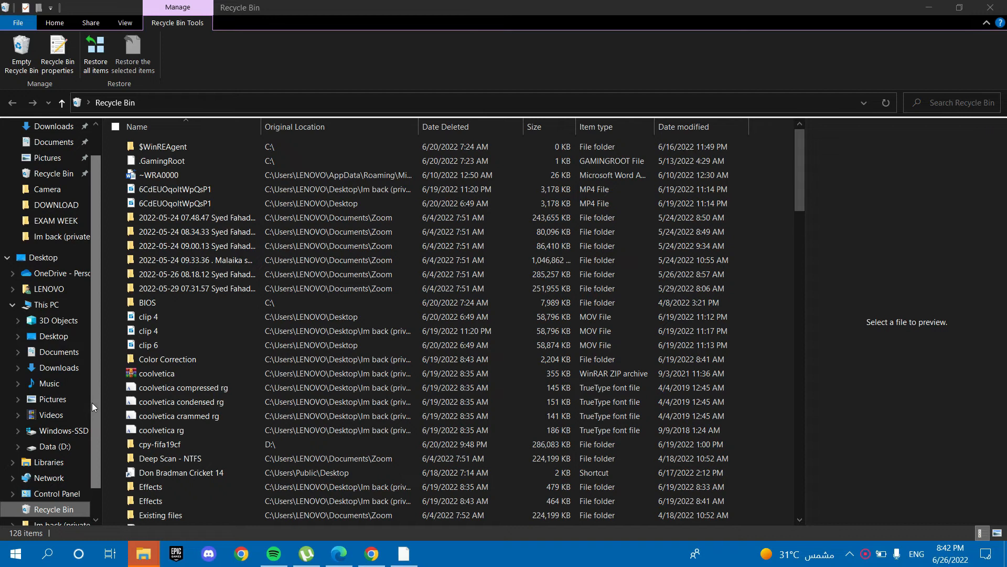
- Select all items in the Recycle Bin and permanently delete them
{"action": "scroll", "coordinate": [93, 406], "scroll_direction": "down", "scroll_amount": 1}
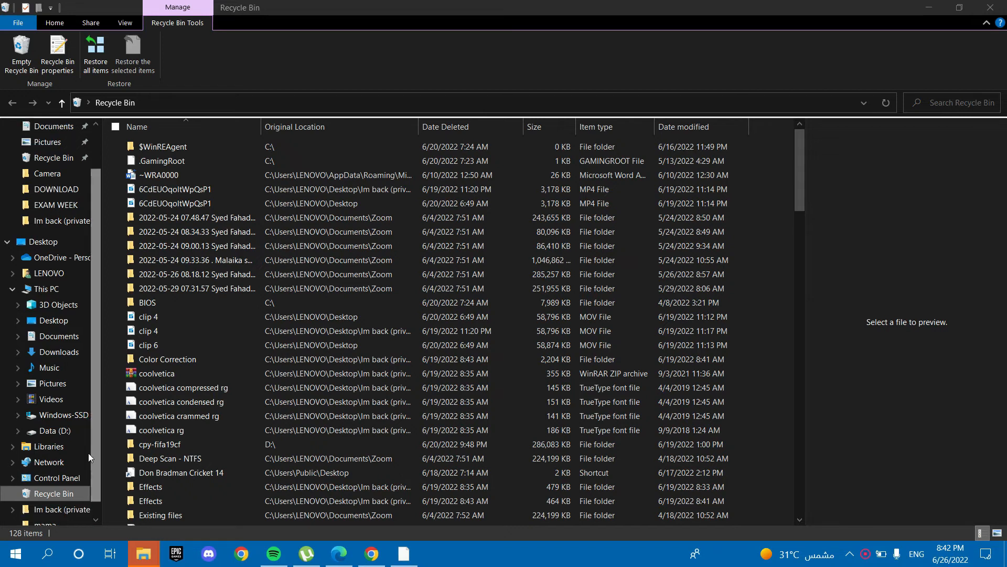
{"action": "left_click", "coordinate": [81, 489]}
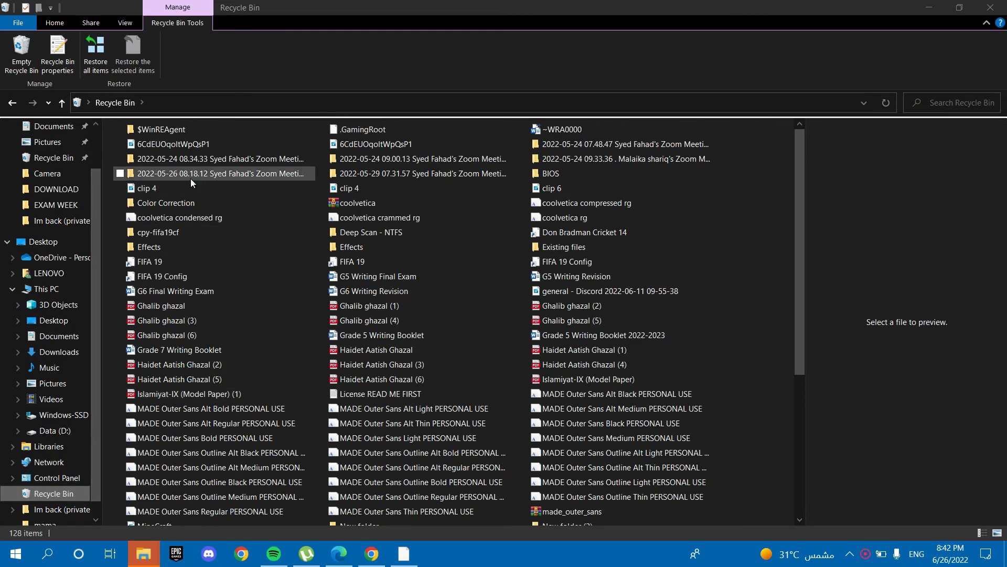
{"action": "left_click", "coordinate": [189, 177]}
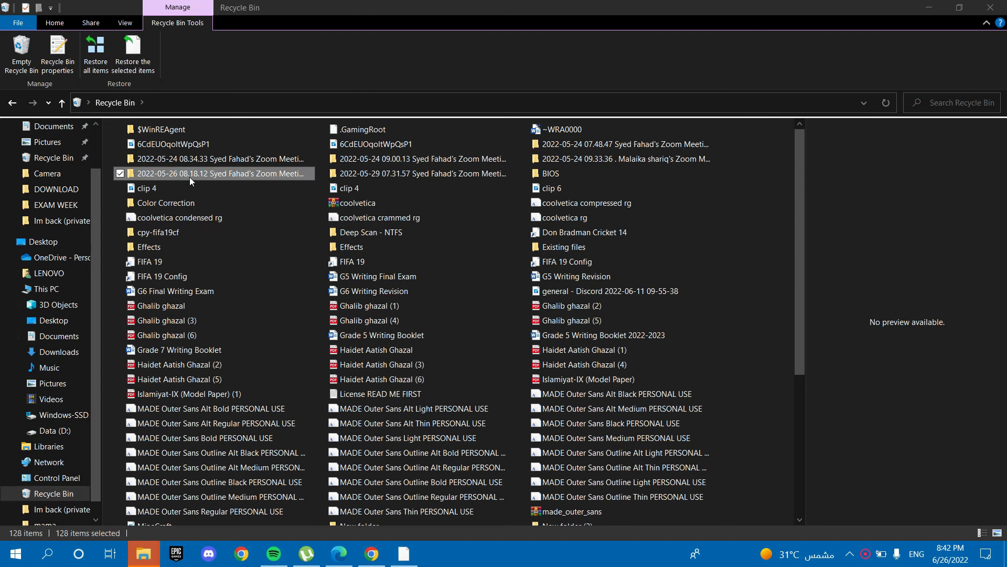
{"action": "key", "text": "ctrl+a"}
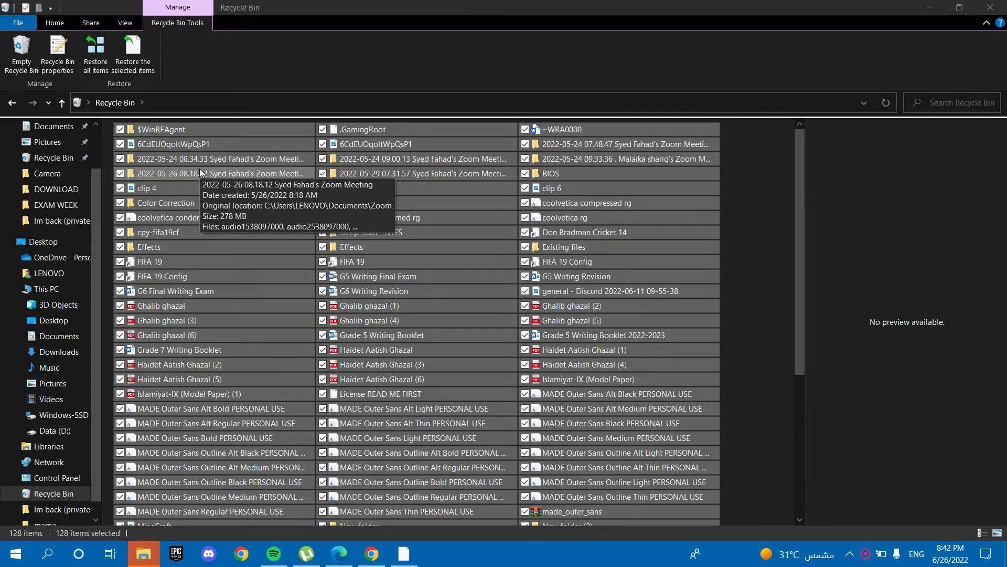
{"action": "key", "text": "Delete"}
{"action": "key", "text": "Return"}
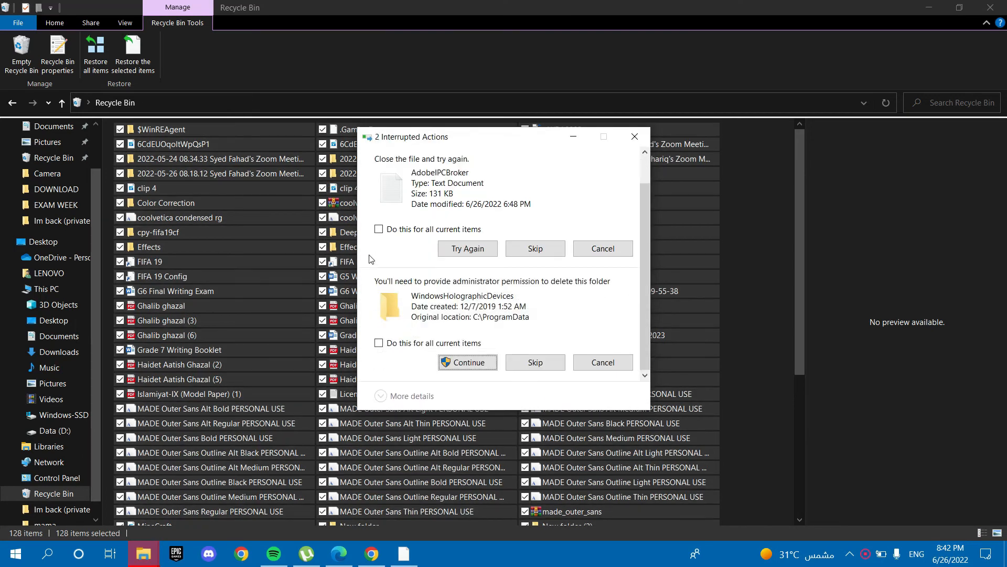
- Grant administrator permission for deleting the WindowsHolographicDevices folder and cancel the remaining interrupted deletions
{"action": "left_click", "coordinate": [466, 366]}
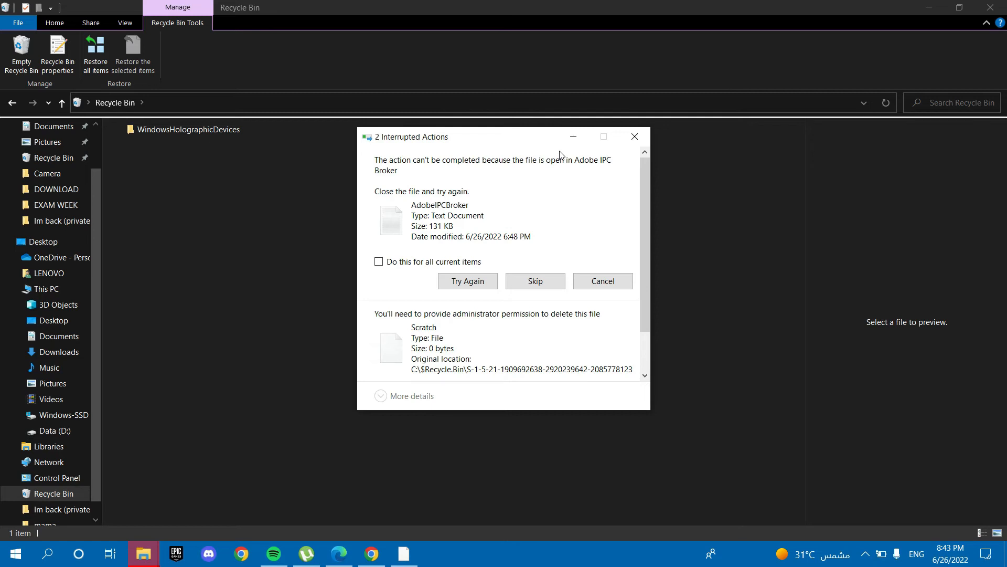
{"action": "left_click", "coordinate": [635, 136]}
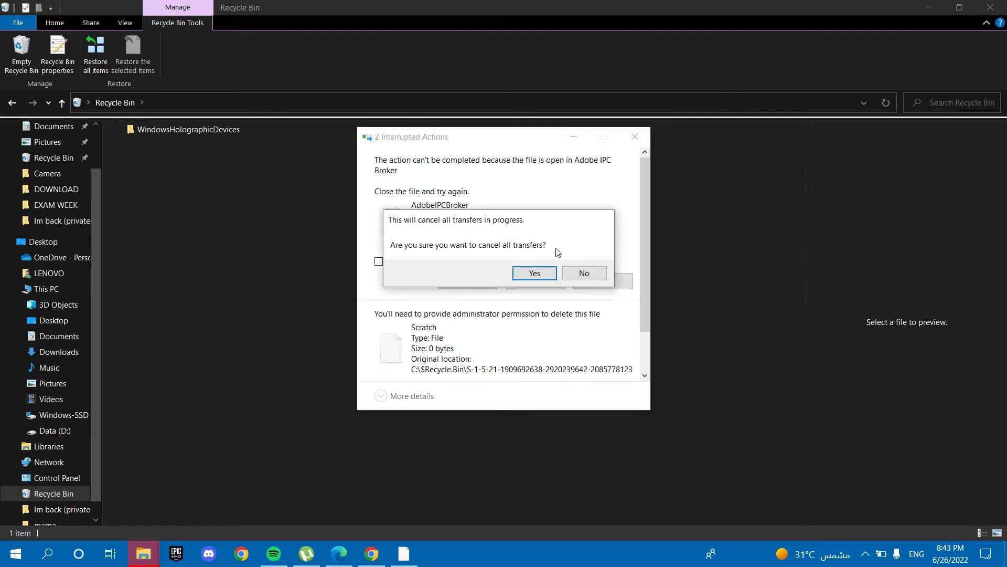
{"action": "left_click", "coordinate": [544, 276]}
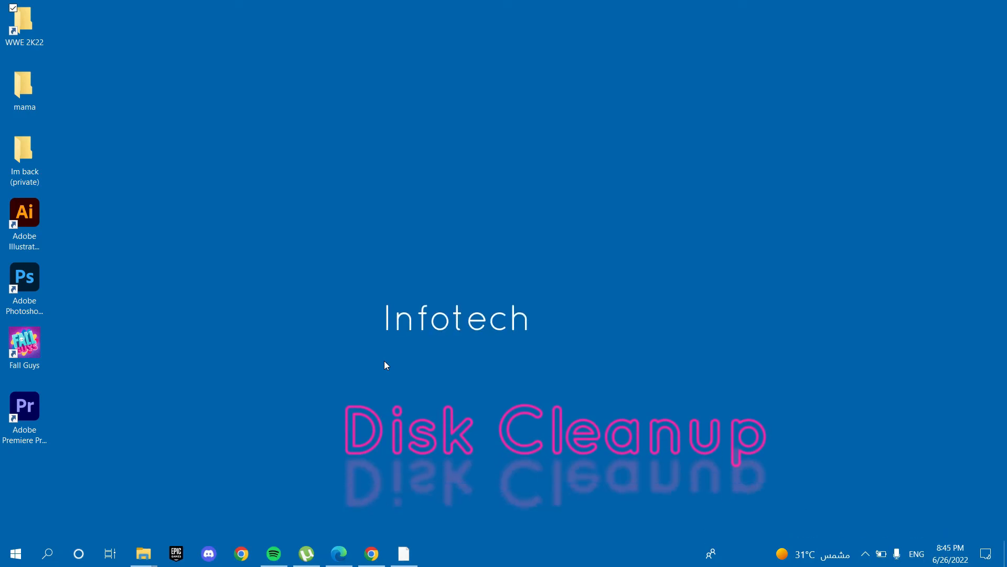
- Open This PC to show the computer's drives
{"action": "key", "text": "super"}
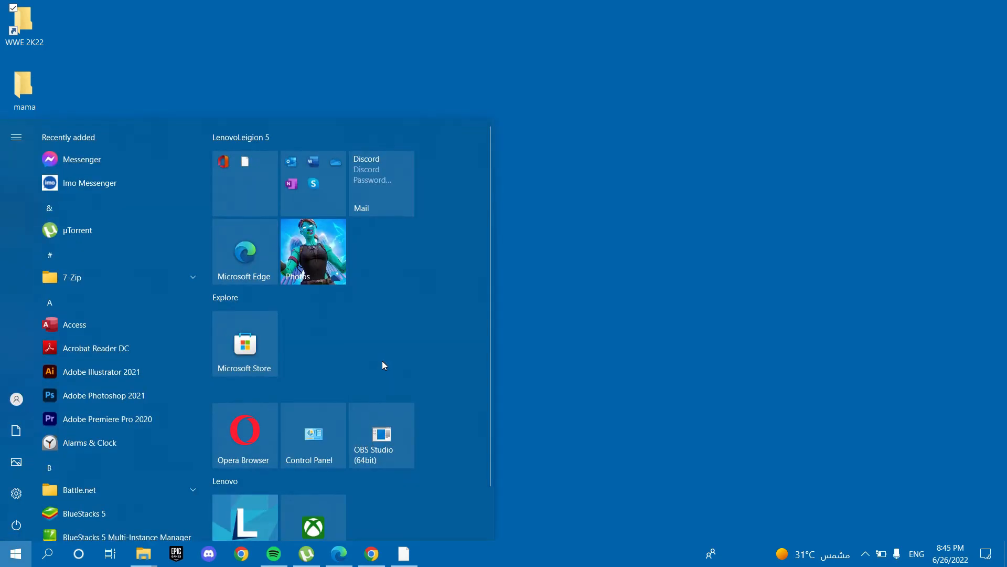
{"action": "type", "text": "this pc"}
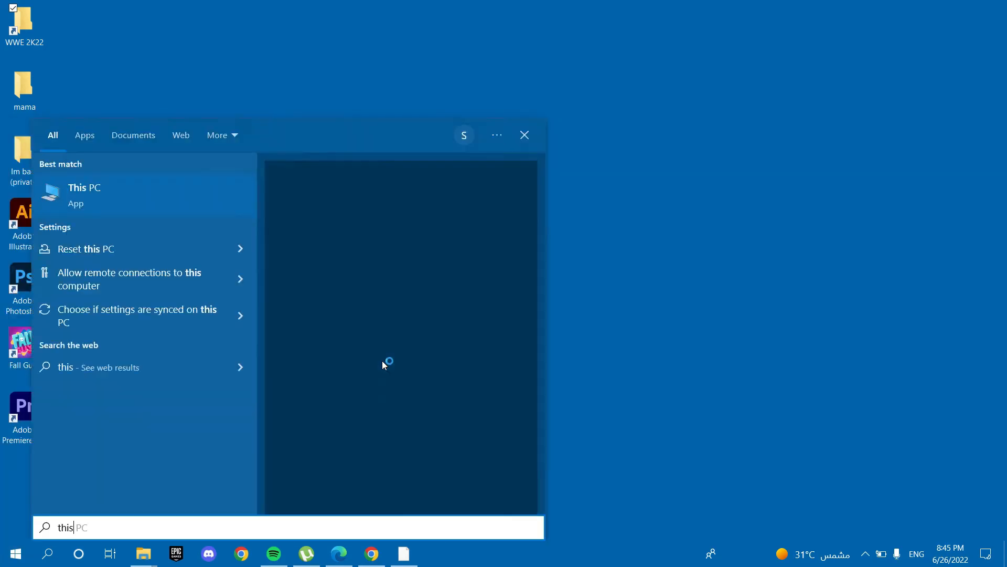
{"action": "key", "text": "Return"}
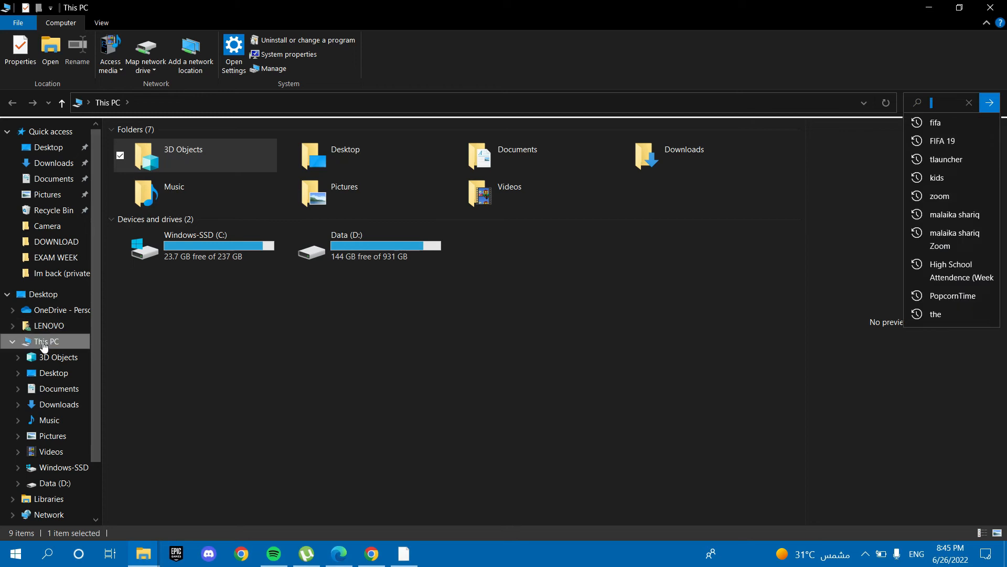
{"action": "left_click", "coordinate": [41, 343]}
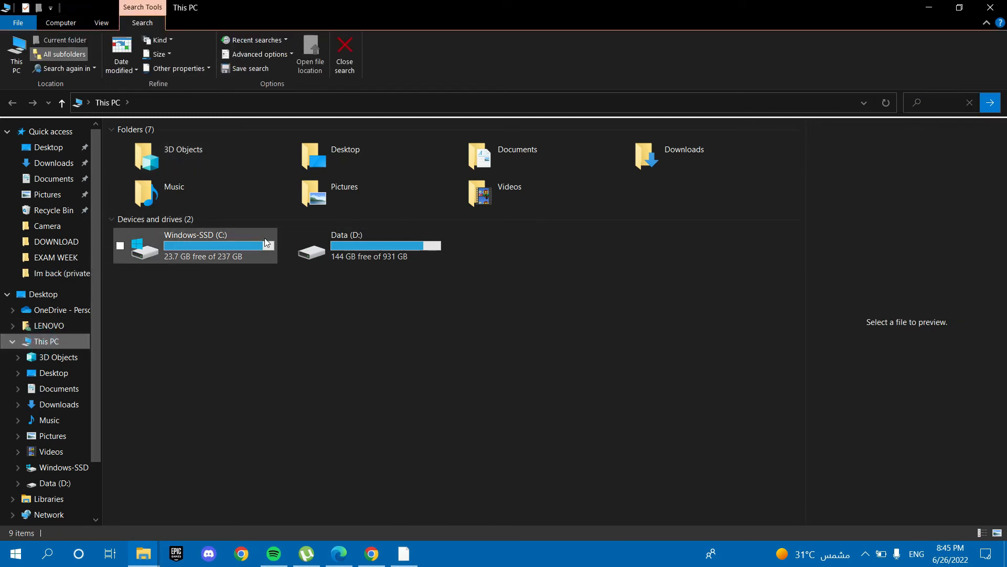
- Open the properties of the Windows-SSD (C:) drive and start Disk Cleanup for it
{"action": "left_click", "coordinate": [226, 231]}
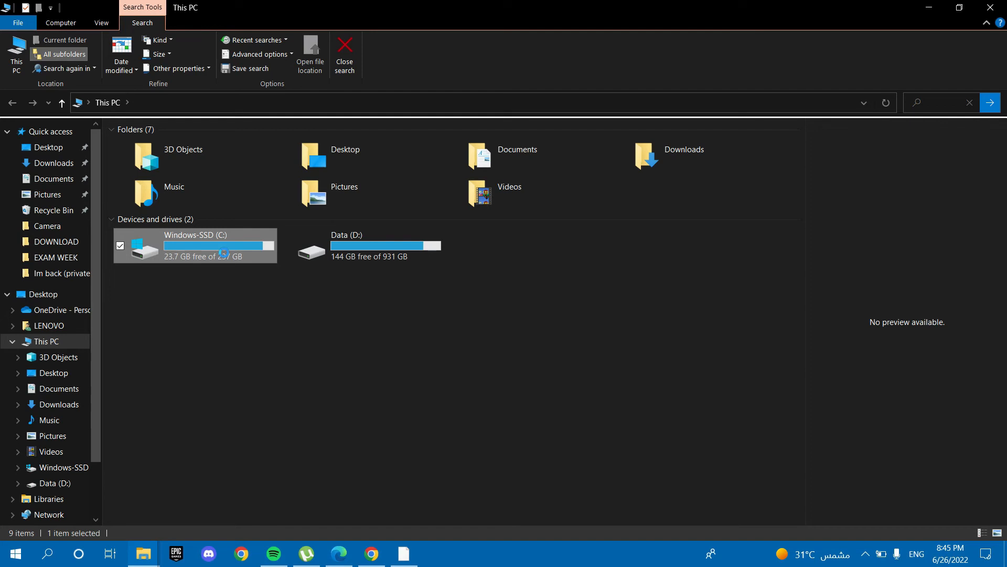
{"action": "right_click", "coordinate": [224, 253]}
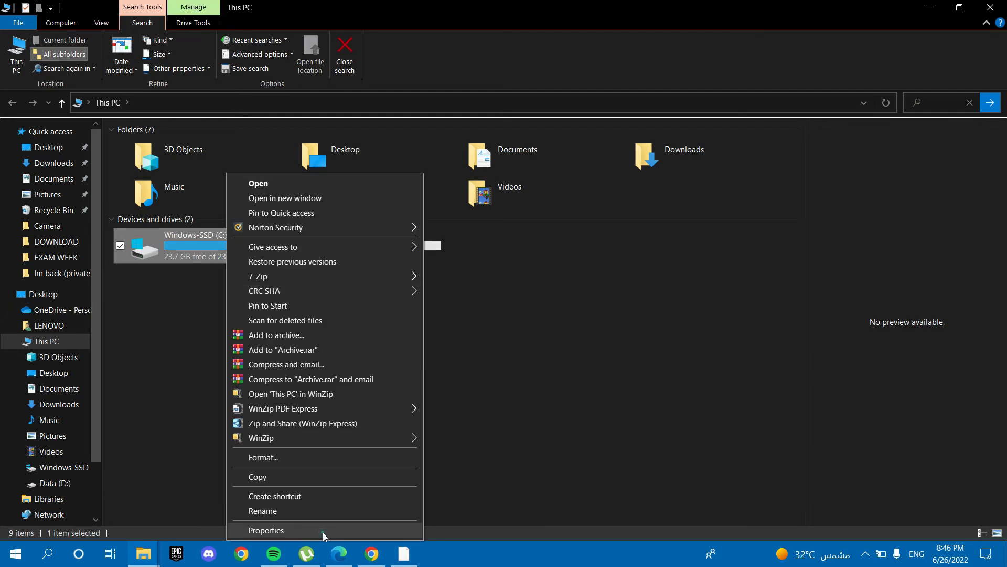
{"action": "left_click", "coordinate": [322, 531]}
{"action": "left_click", "coordinate": [273, 258]}
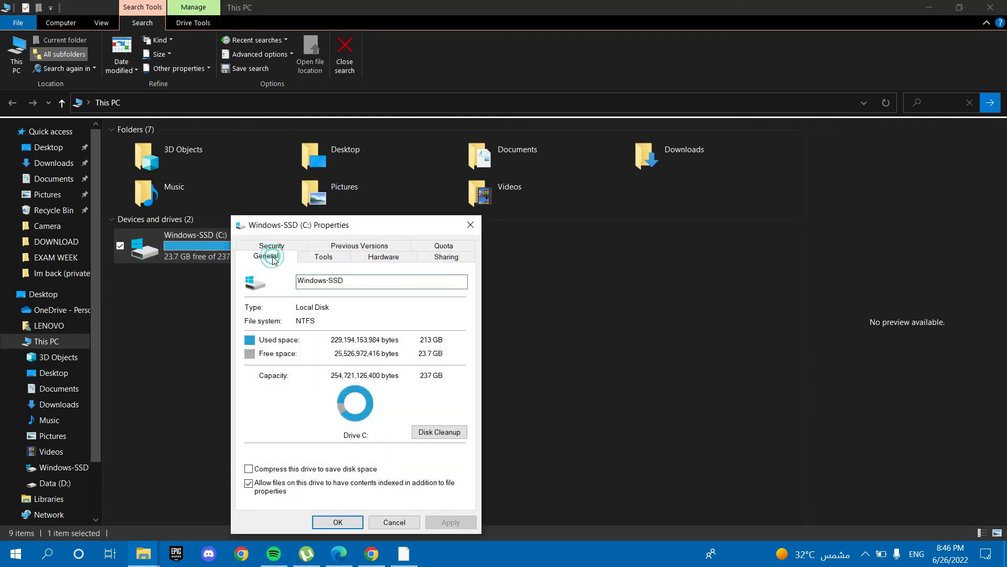
{"action": "left_click", "coordinate": [461, 433]}
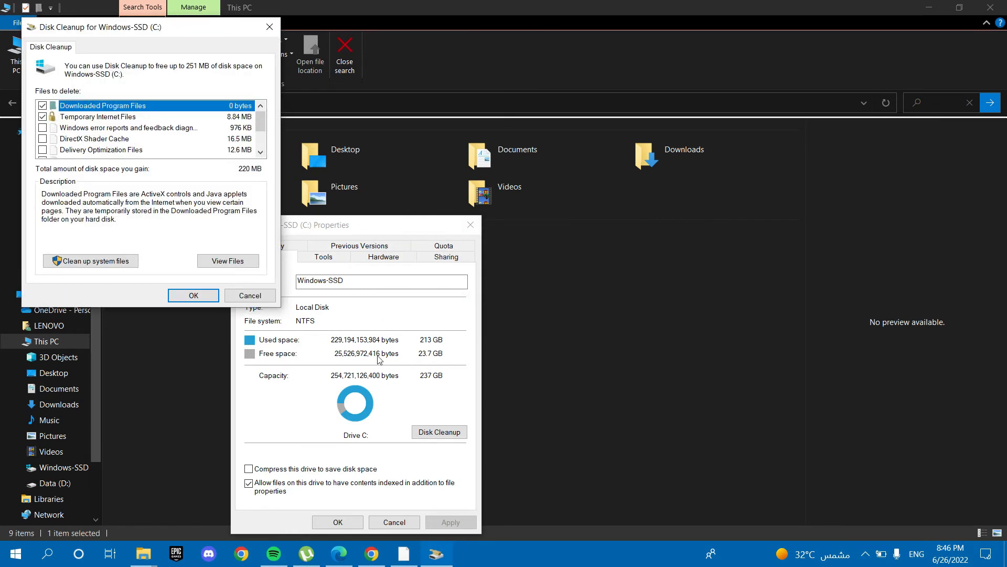
- Mark Temporary files and Recycle Bin for deletion in Disk Cleanup and review the whole list of file categories
{"action": "left_click_drag", "start_coordinate": [239, 27], "coordinate": [789, 121]}
{"action": "left_click_drag", "start_coordinate": [811, 211], "coordinate": [819, 255]}
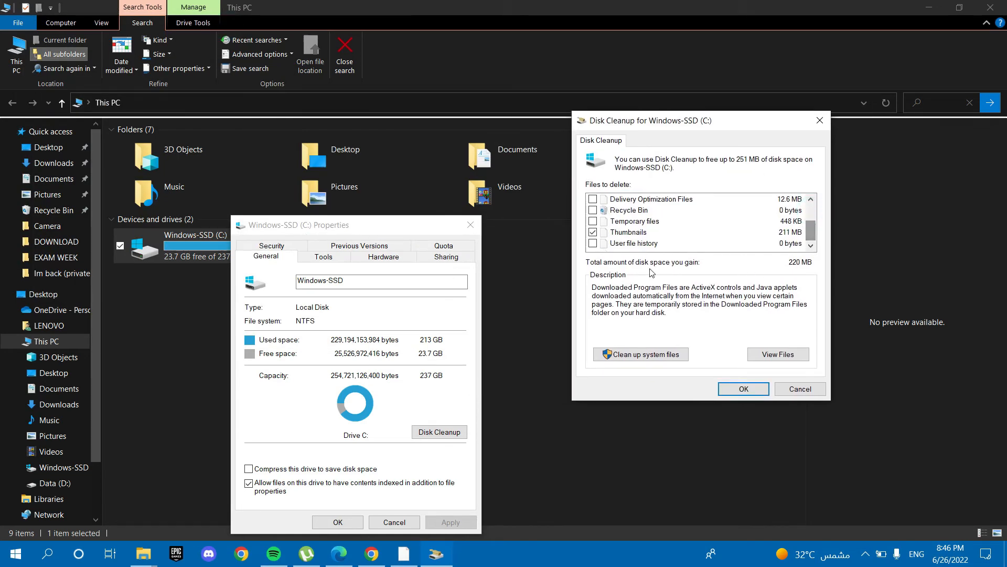
{"action": "left_click", "coordinate": [593, 221]}
{"action": "left_click", "coordinate": [592, 210]}
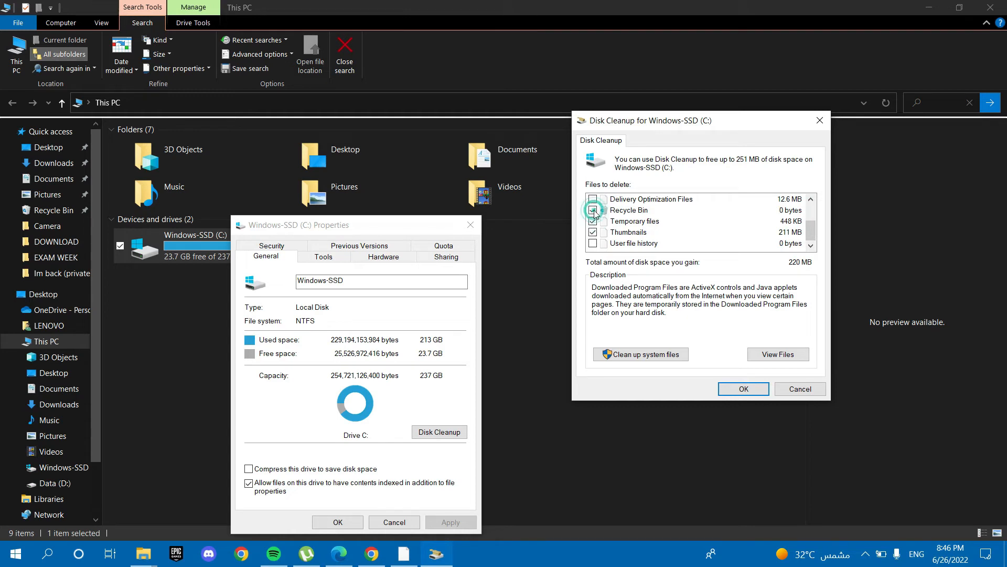
{"action": "scroll", "coordinate": [812, 205], "scroll_direction": "up", "scroll_amount": 2}
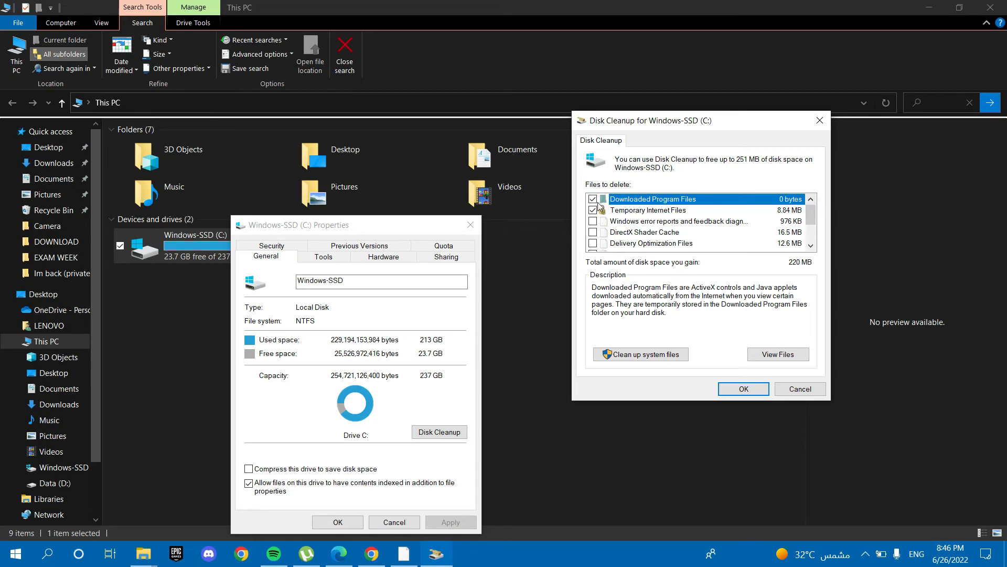
{"action": "left_click", "coordinate": [811, 245]}
{"action": "left_click", "coordinate": [811, 245]}
{"action": "left_click", "coordinate": [811, 245]}
{"action": "left_click", "coordinate": [811, 245]}
{"action": "left_click", "coordinate": [811, 245]}
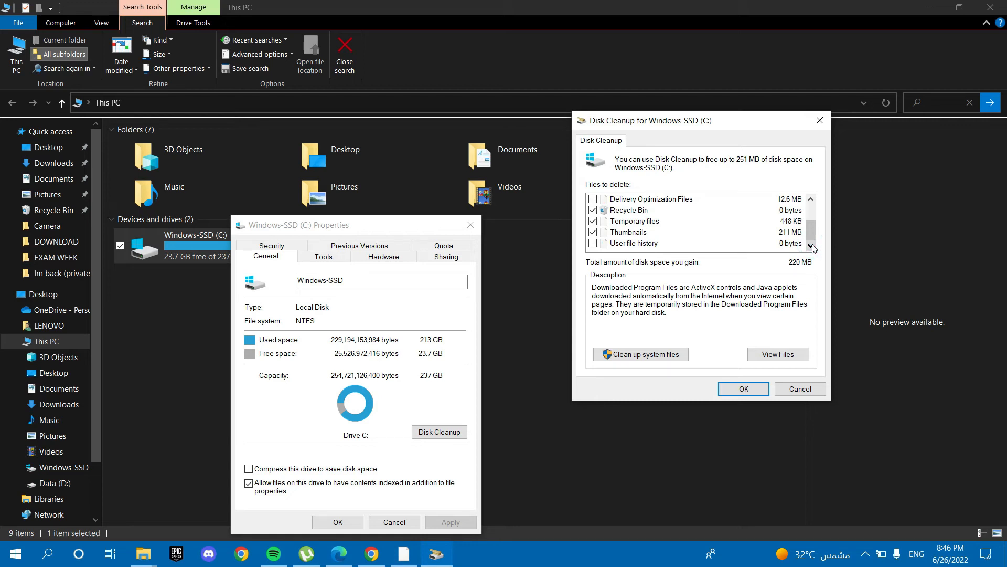
- Scan drive C: for system files to clean up, then close Disk Cleanup and the drive properties
{"action": "left_click", "coordinate": [658, 354]}
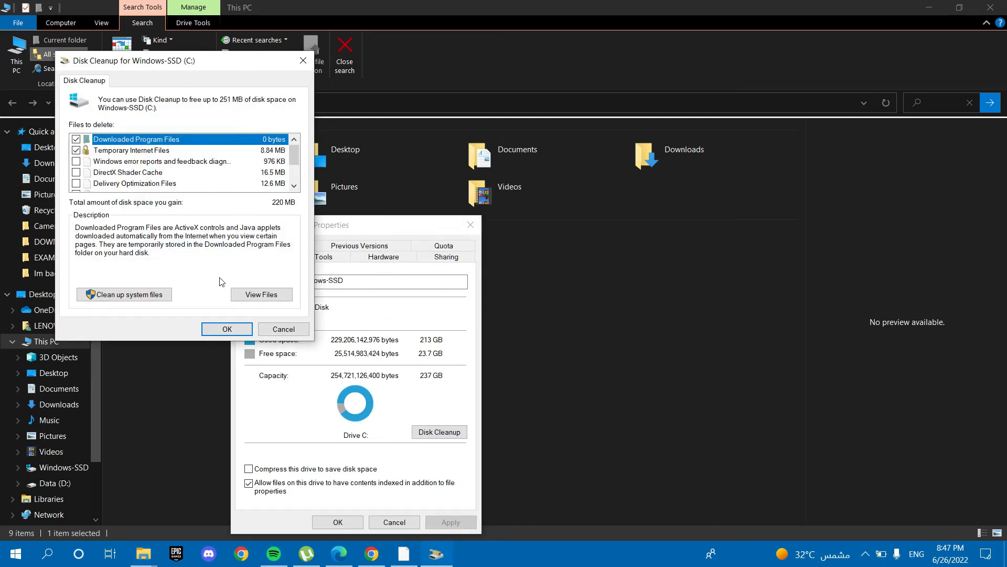
{"action": "left_click", "coordinate": [119, 295]}
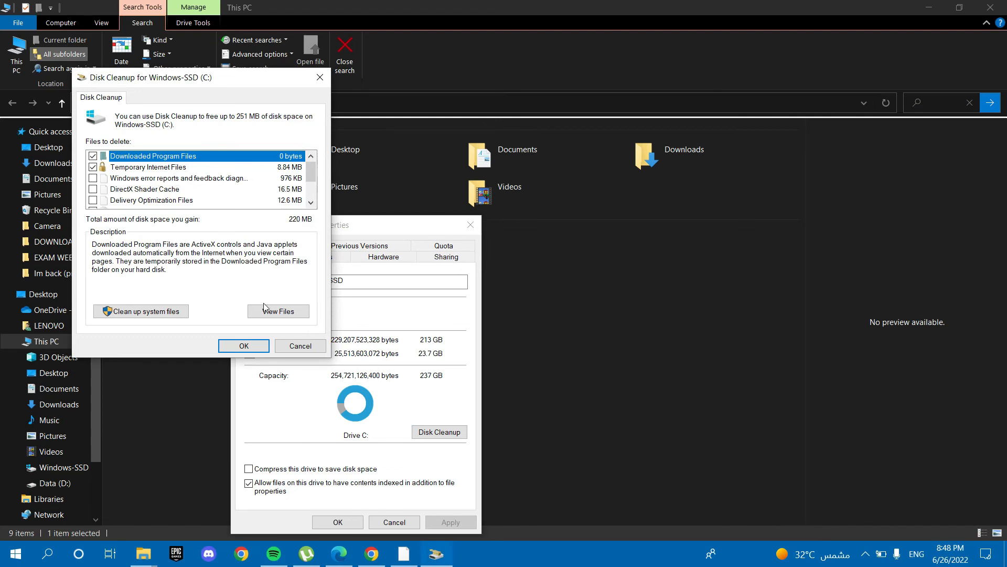
{"action": "left_click", "coordinate": [145, 313]}
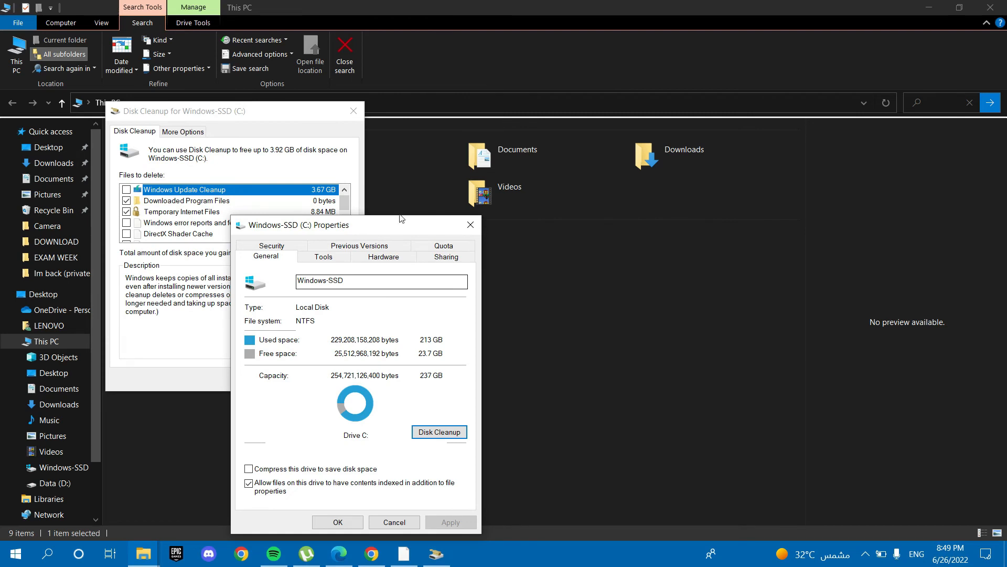
{"action": "left_click", "coordinate": [360, 113]}
{"action": "left_click", "coordinate": [470, 224]}
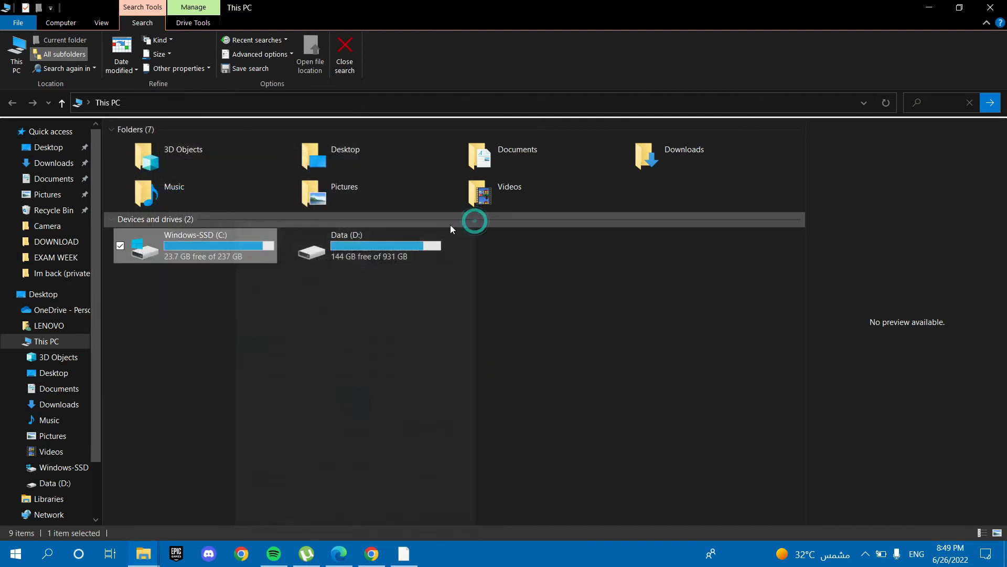
- Check what Disk Cleanup can remove from the Data (D:) drive, then close it and the drive properties
{"action": "right_click", "coordinate": [380, 259]}
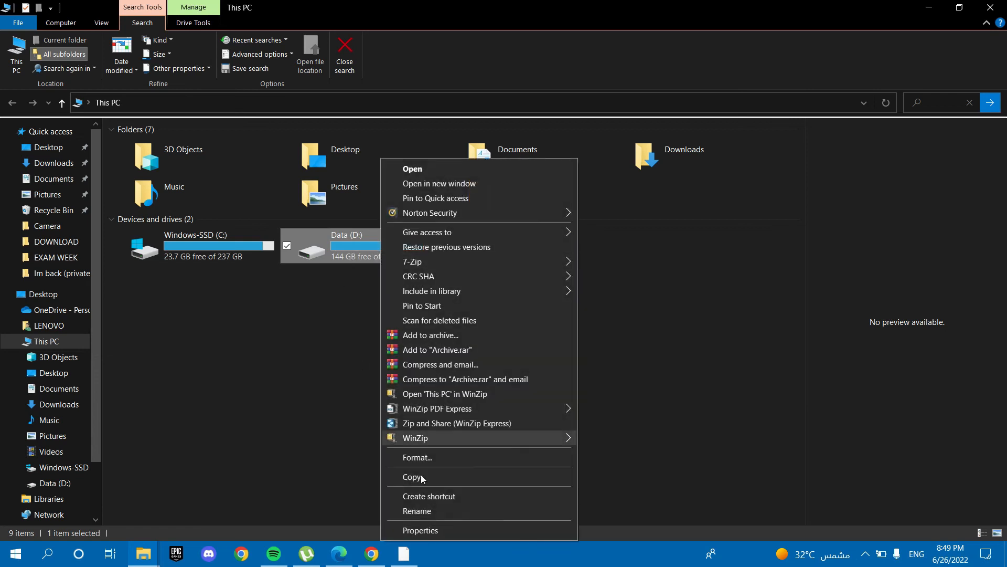
{"action": "left_click", "coordinate": [420, 530]}
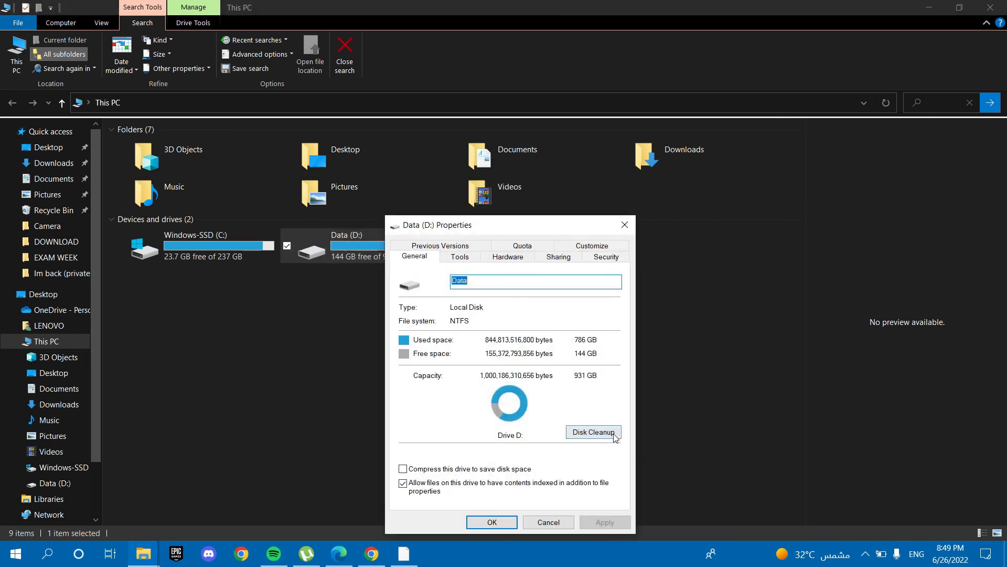
{"action": "left_click", "coordinate": [594, 432]}
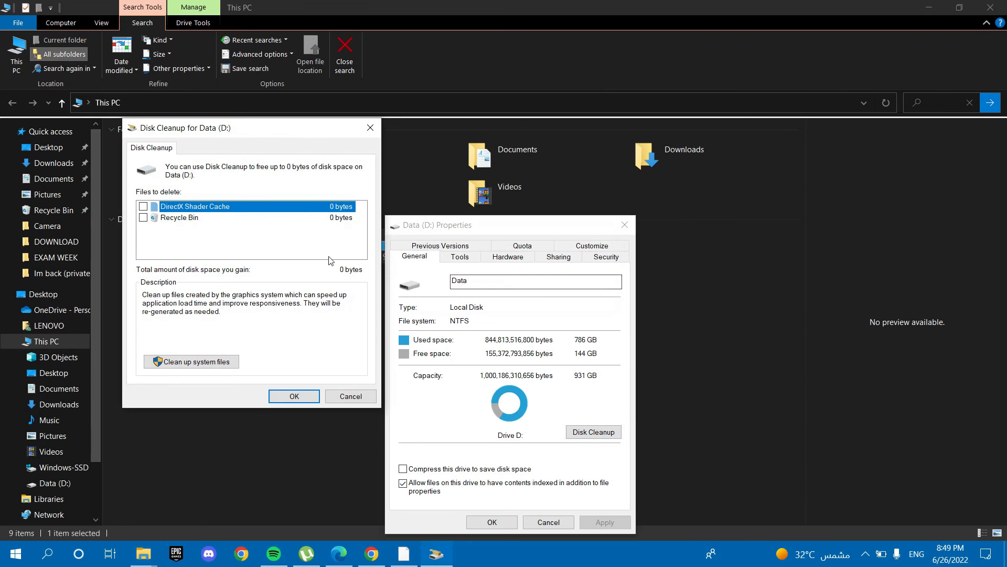
{"action": "left_click", "coordinate": [371, 128]}
{"action": "left_click", "coordinate": [624, 225]}
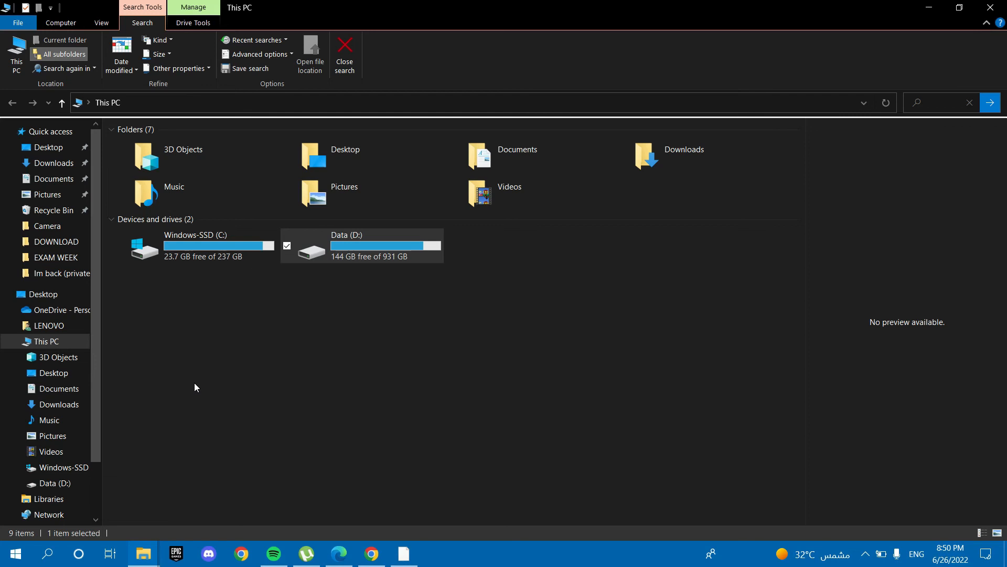
- Open the Registry Editor with the Run command regedit
{"action": "key", "text": "super+r"}
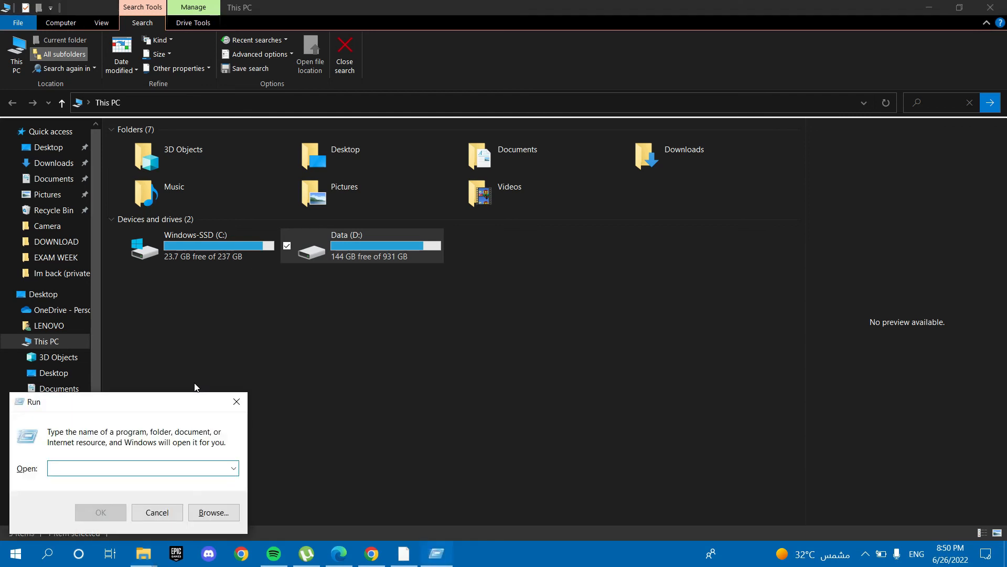
{"action": "type", "text": "reg"}
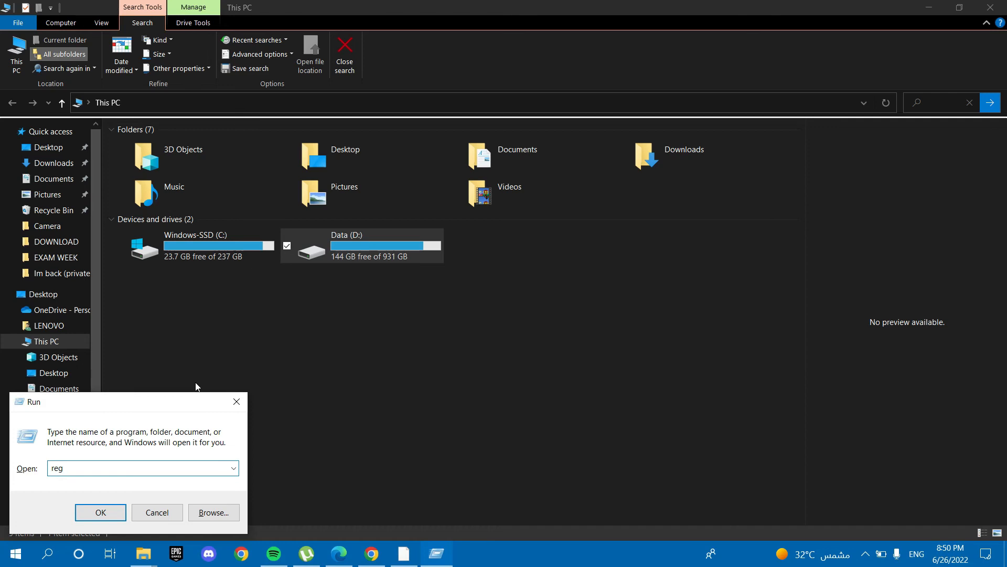
{"action": "type", "text": "edit"}
{"action": "left_click", "coordinate": [102, 516]}
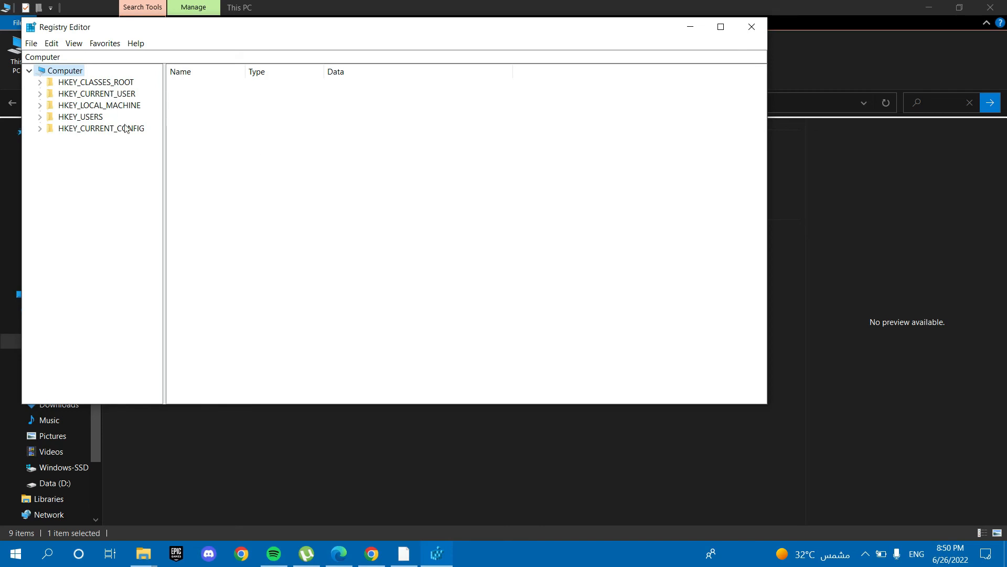
{"action": "left_click", "coordinate": [865, 553]}
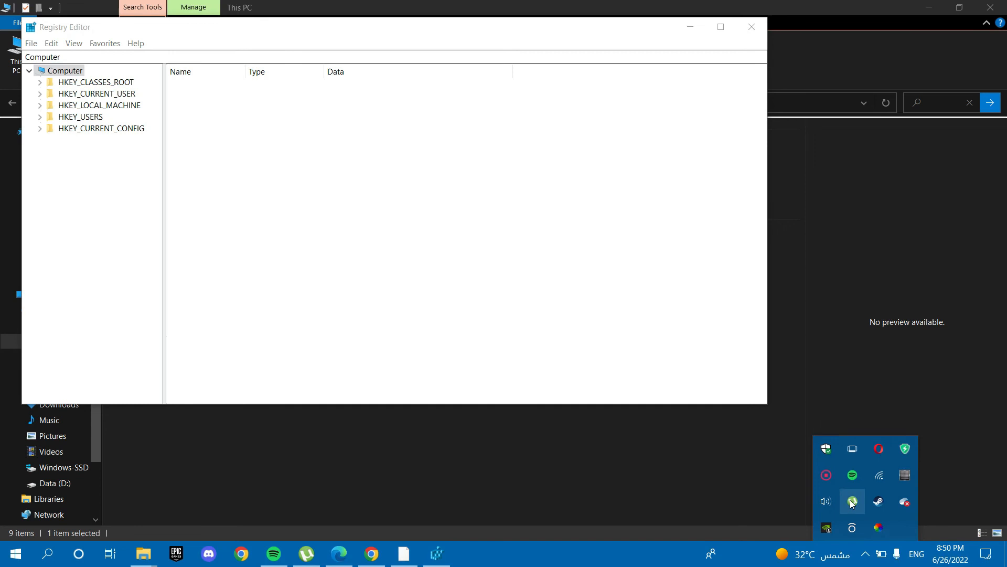
{"action": "left_click", "coordinate": [829, 479]}
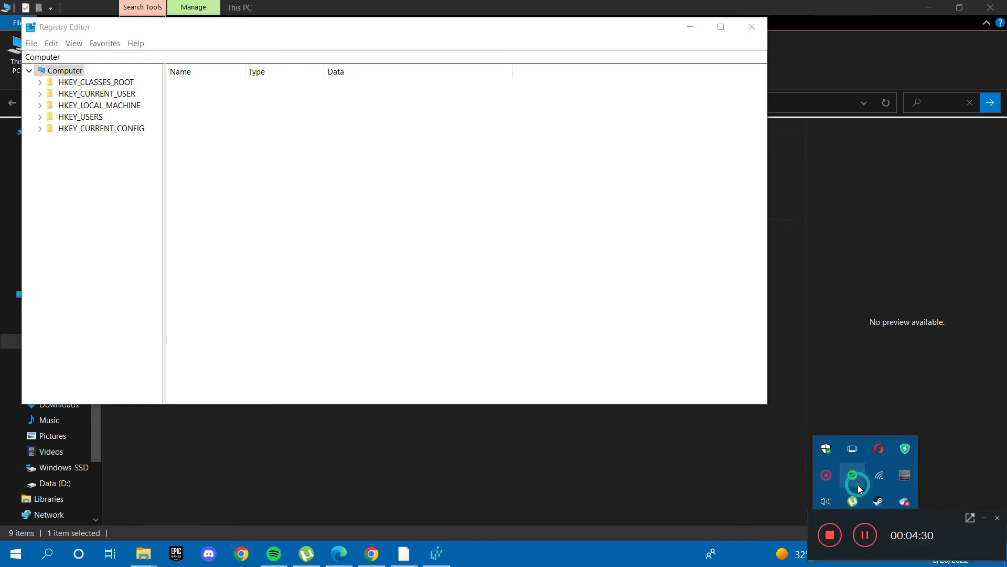
{"action": "left_click", "coordinate": [860, 537]}
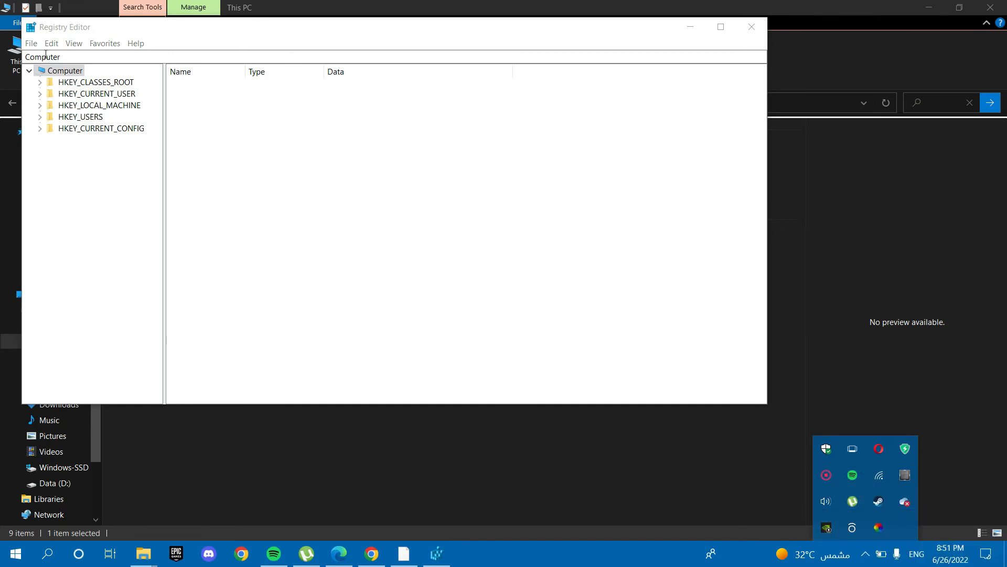
- Expand the HKEY_CURRENT_USER key in the registry tree
{"action": "left_click", "coordinate": [39, 96]}
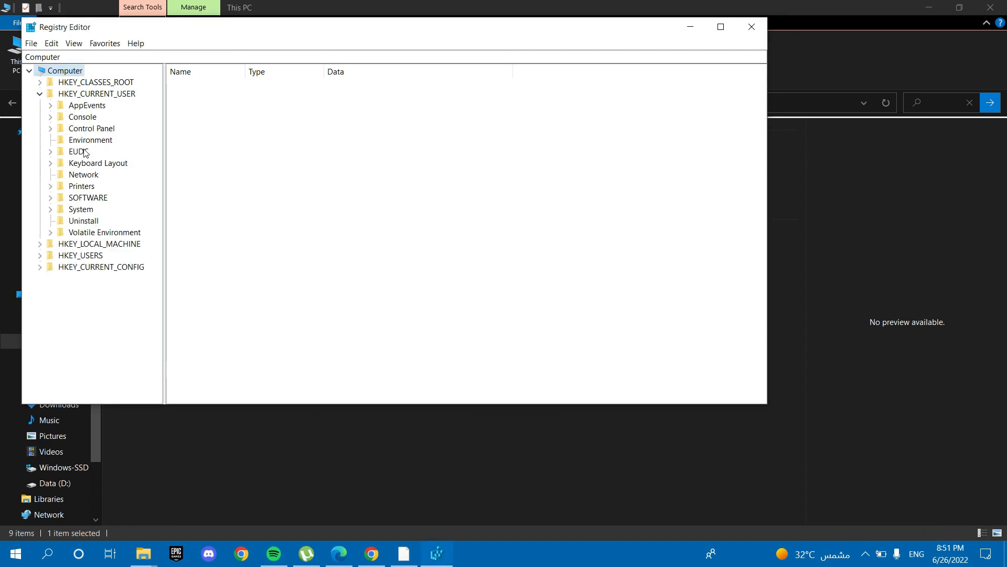
{"action": "left_click", "coordinate": [865, 554]}
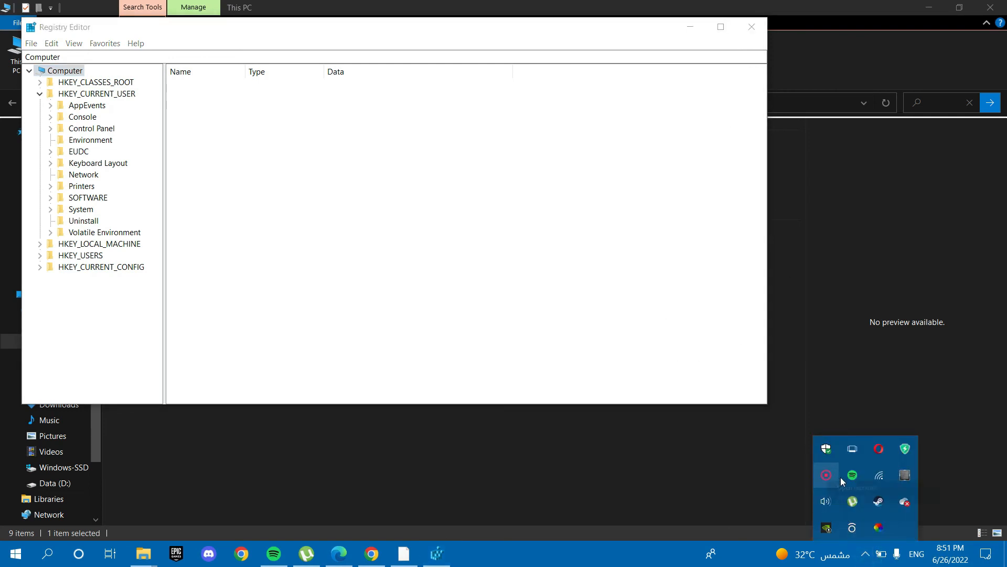
{"action": "left_click", "coordinate": [838, 476]}
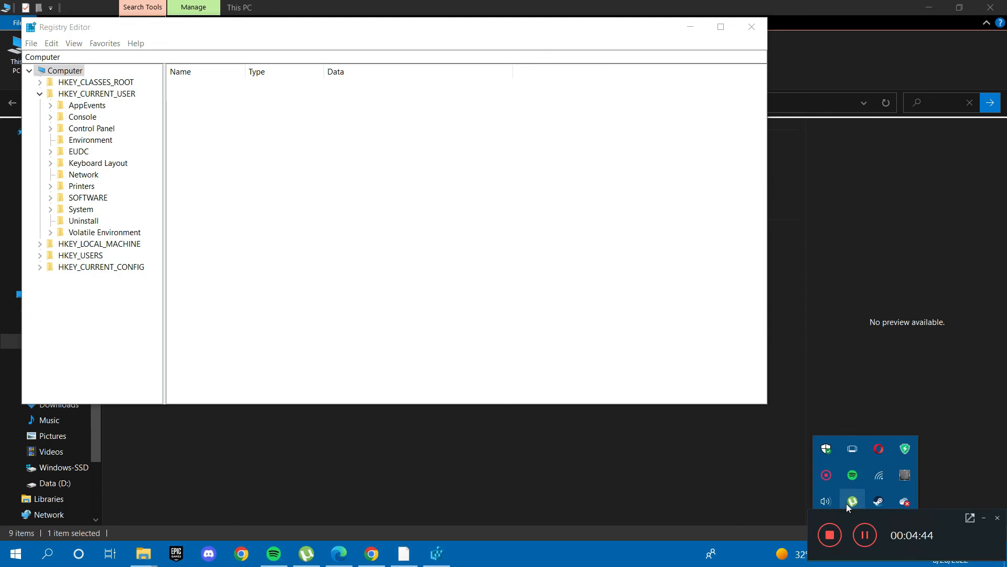
{"action": "left_click", "coordinate": [864, 535]}
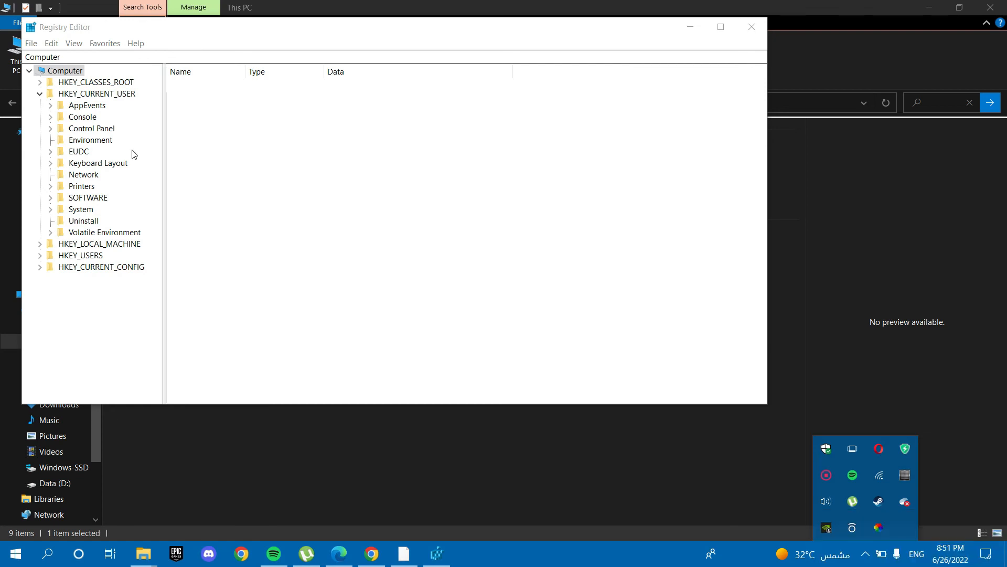
- Open and expand the Control Panel key under HKEY_CURRENT_USER
{"action": "double_click", "coordinate": [105, 130]}
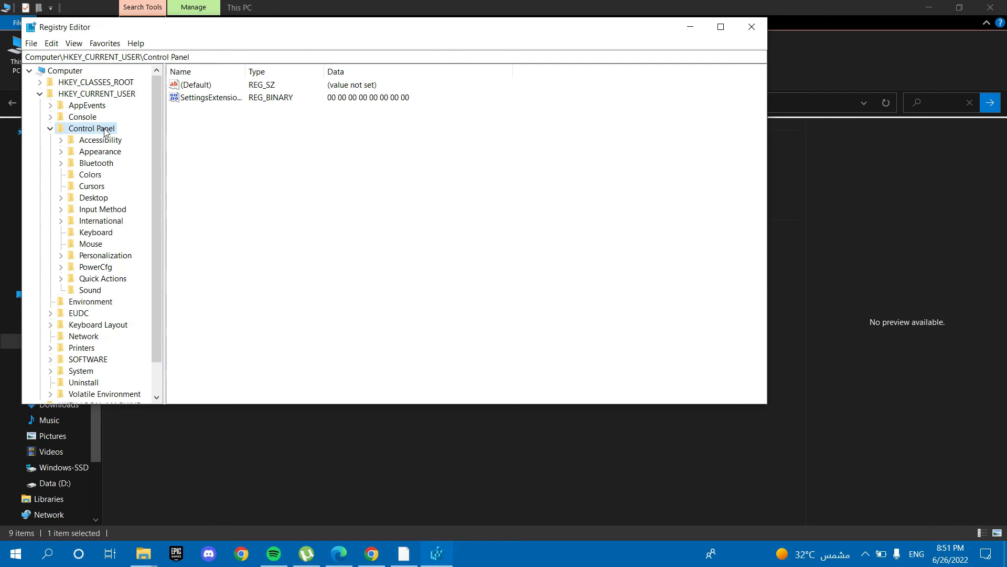
{"action": "left_click", "coordinate": [866, 554]}
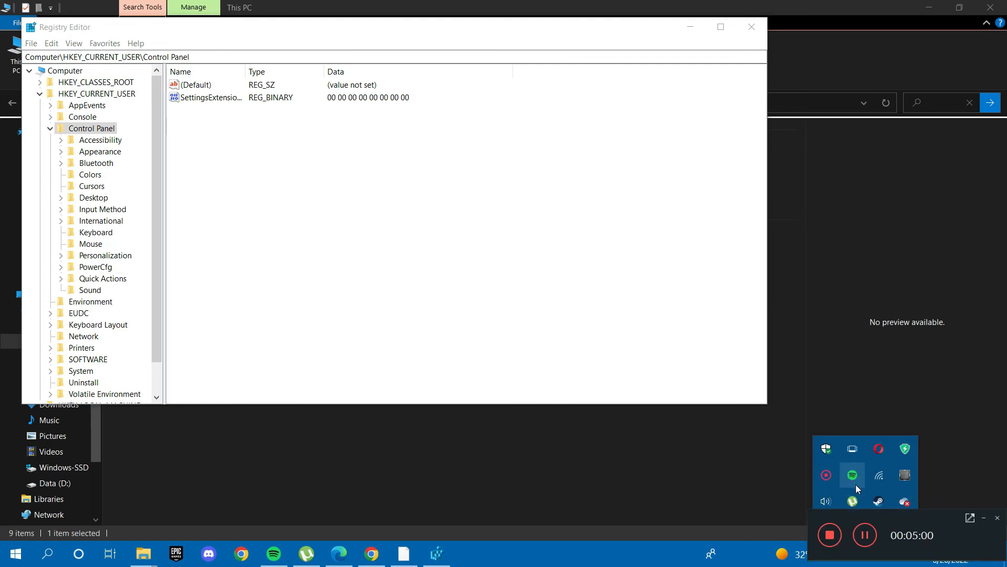
{"action": "left_click", "coordinate": [860, 535]}
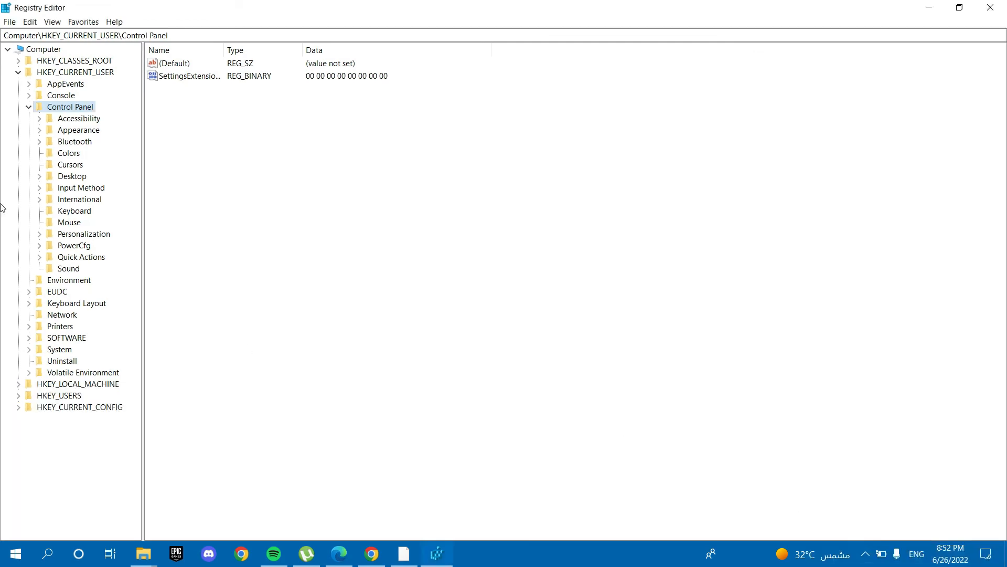
- Open the Mouse key under Control Panel, select the MouseHoverTime value and widen the Name column to show full names
{"action": "left_click", "coordinate": [55, 225]}
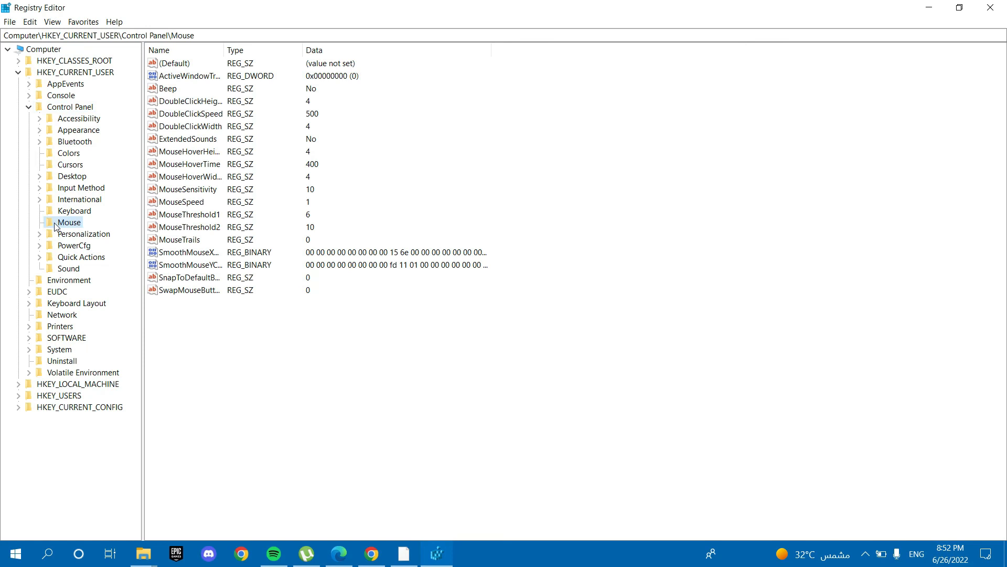
{"action": "left_click", "coordinate": [215, 165]}
{"action": "left_click_drag", "start_coordinate": [224, 47], "coordinate": [264, 47]}
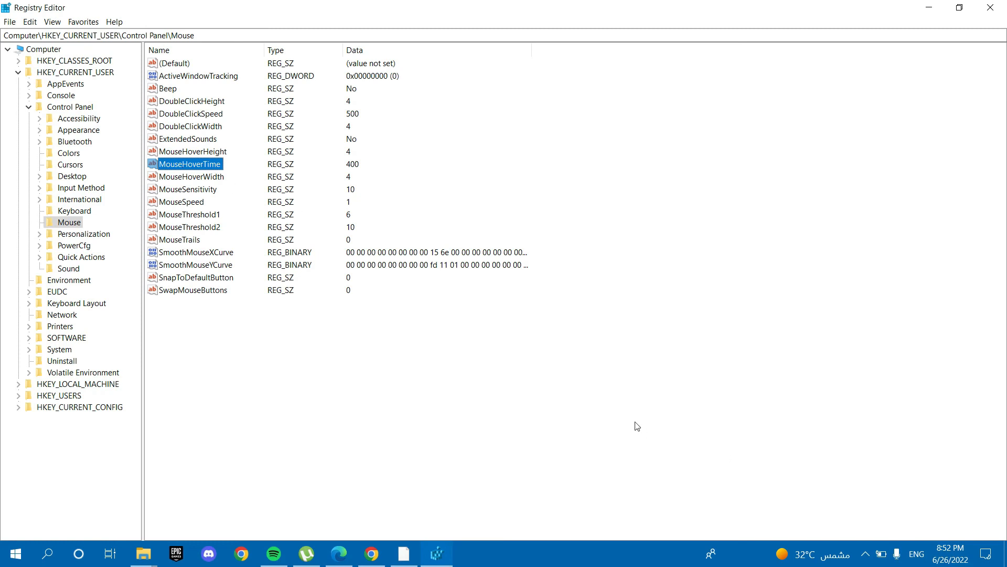
{"action": "left_click", "coordinate": [866, 554]}
{"action": "right_click", "coordinate": [826, 475]}
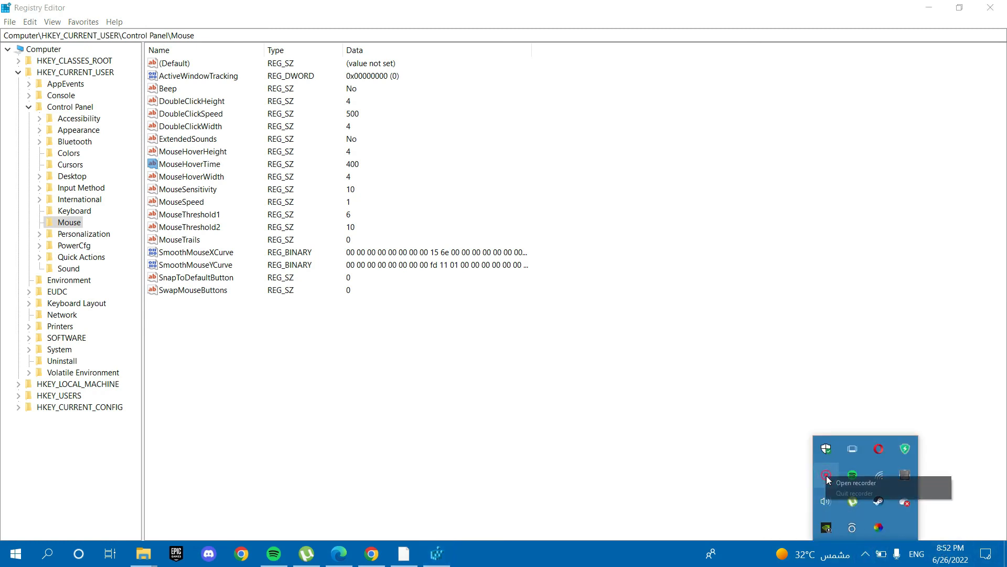
{"action": "left_click", "coordinate": [852, 483]}
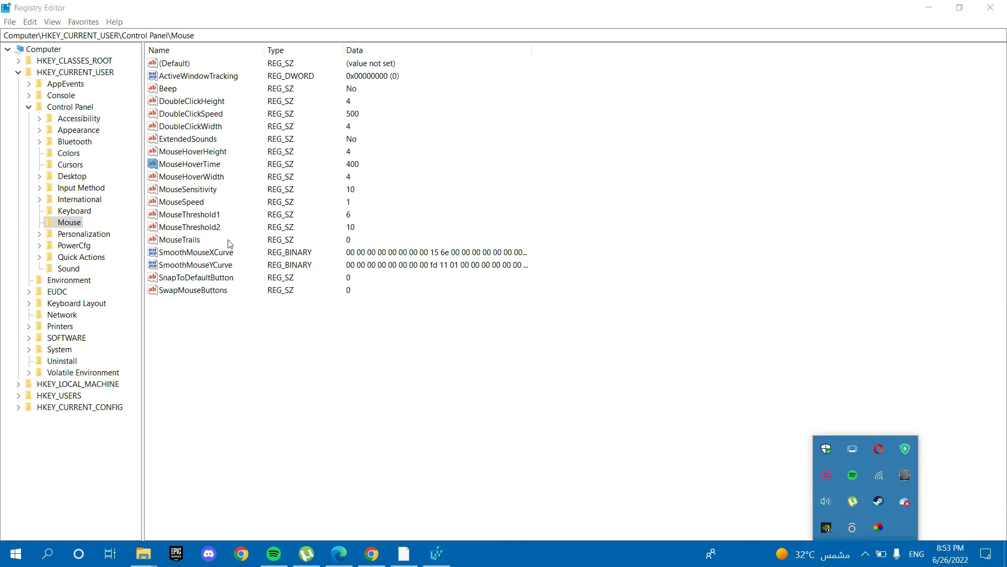
- Set the MouseHoverTime value data to 0 in the Mouse key
{"action": "double_click", "coordinate": [190, 165]}
{"action": "type", "text": "0"}
{"action": "left_click", "coordinate": [208, 149]}
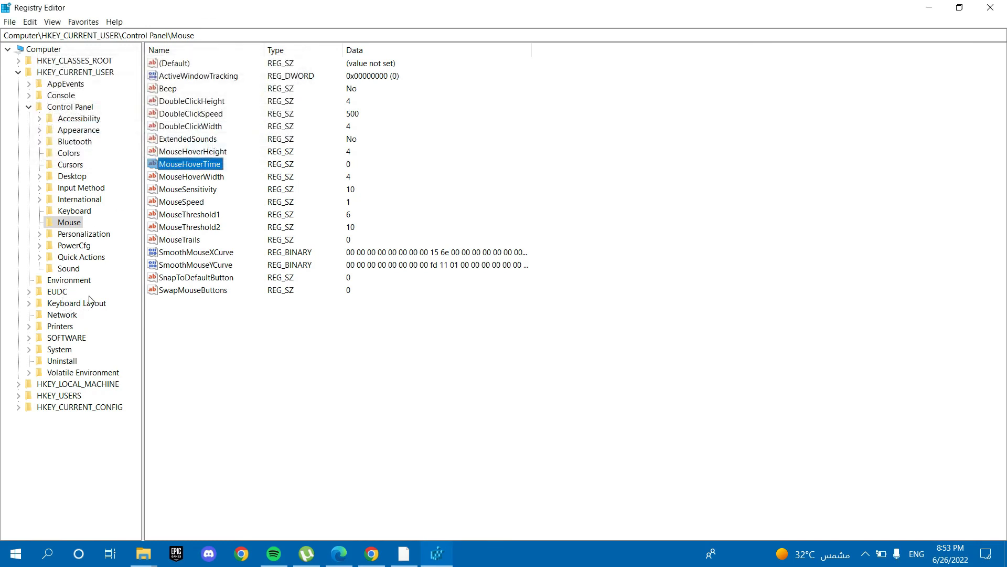
- Open the Desktop key under Control Panel and set the MenuShowDelay value data to 10
{"action": "left_click", "coordinate": [72, 177]}
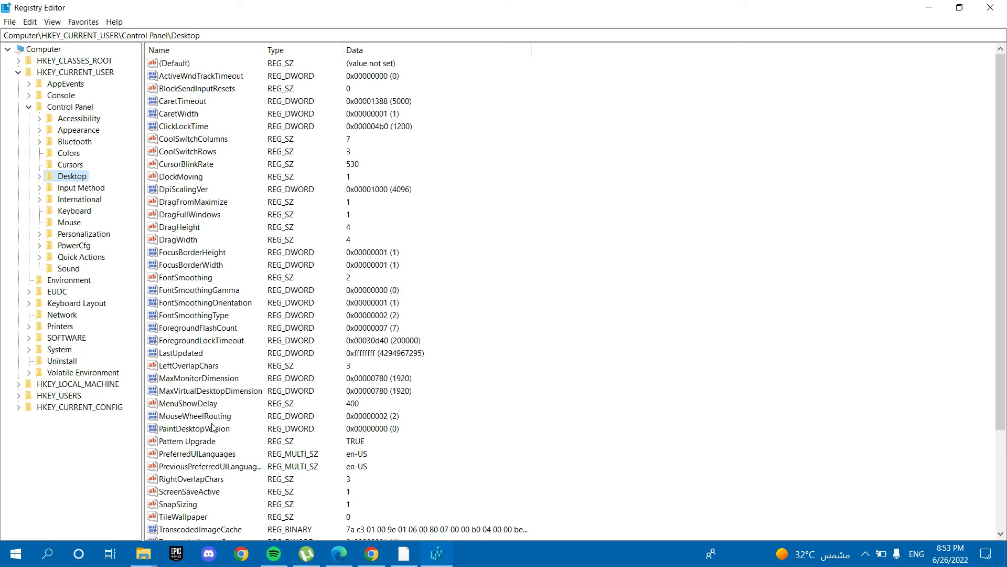
{"action": "double_click", "coordinate": [188, 404]}
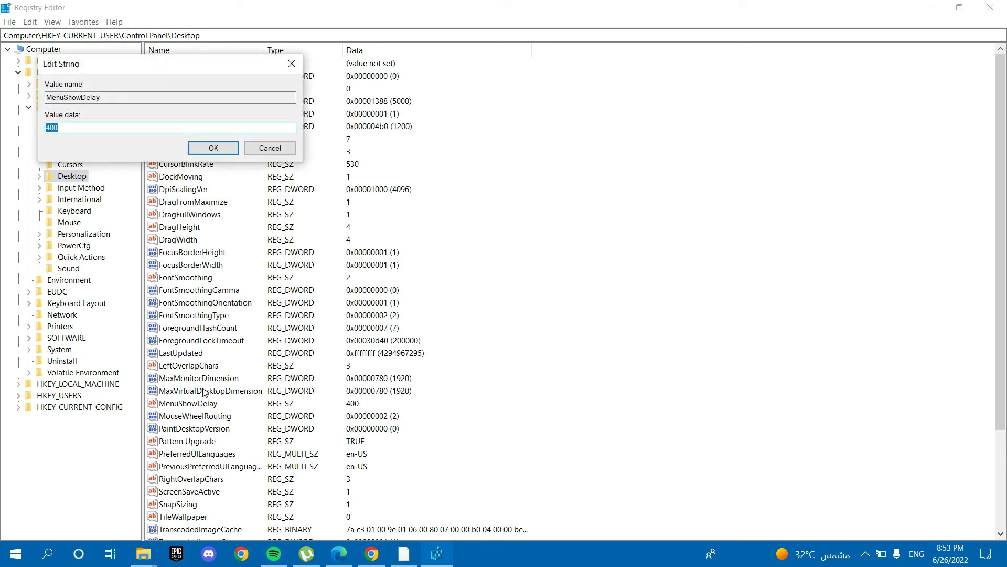
{"action": "key", "text": "BackSpace"}
{"action": "left_click", "coordinate": [867, 557]}
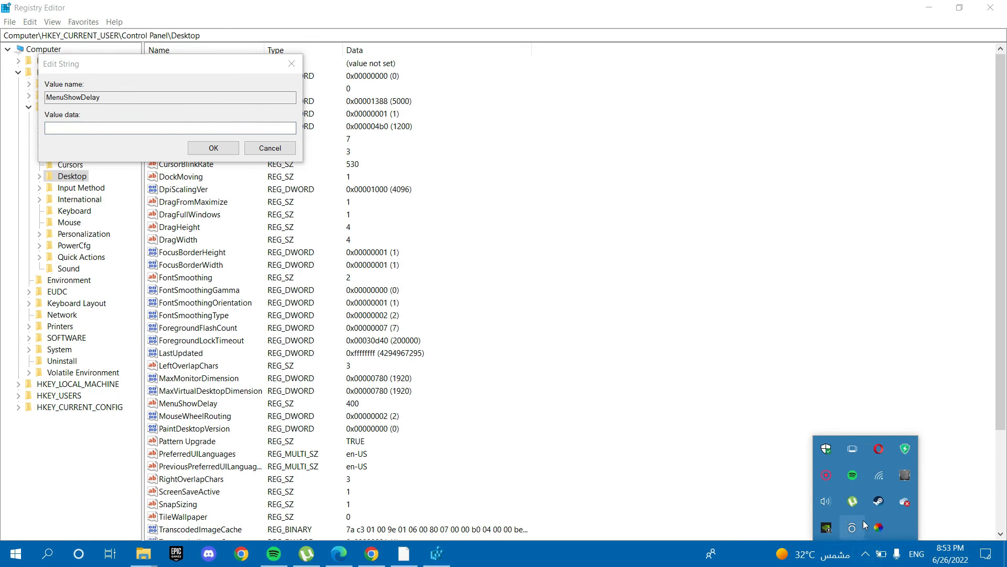
{"action": "right_click", "coordinate": [833, 477]}
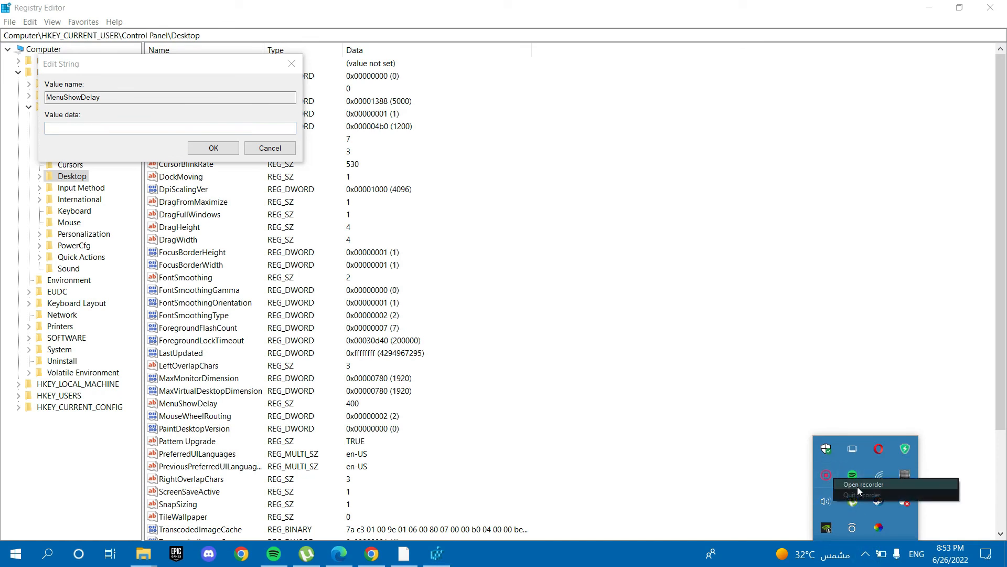
{"action": "left_click", "coordinate": [858, 486]}
{"action": "left_click", "coordinate": [861, 533]}
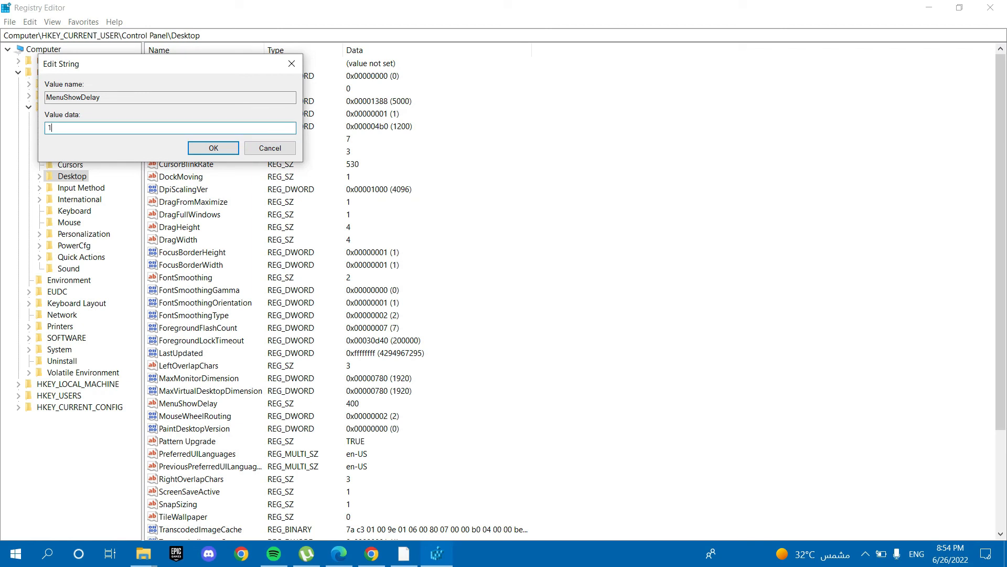
{"action": "left_click", "coordinate": [217, 149]}
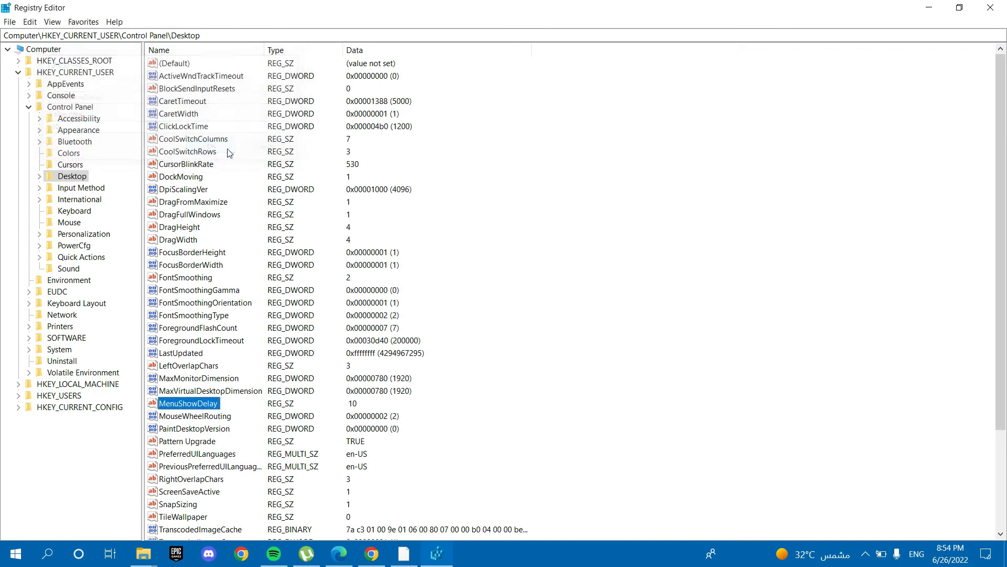
- Return to the Mouse key under Control Panel and set the MouseHoverTime value data to 10
{"action": "left_click", "coordinate": [95, 223]}
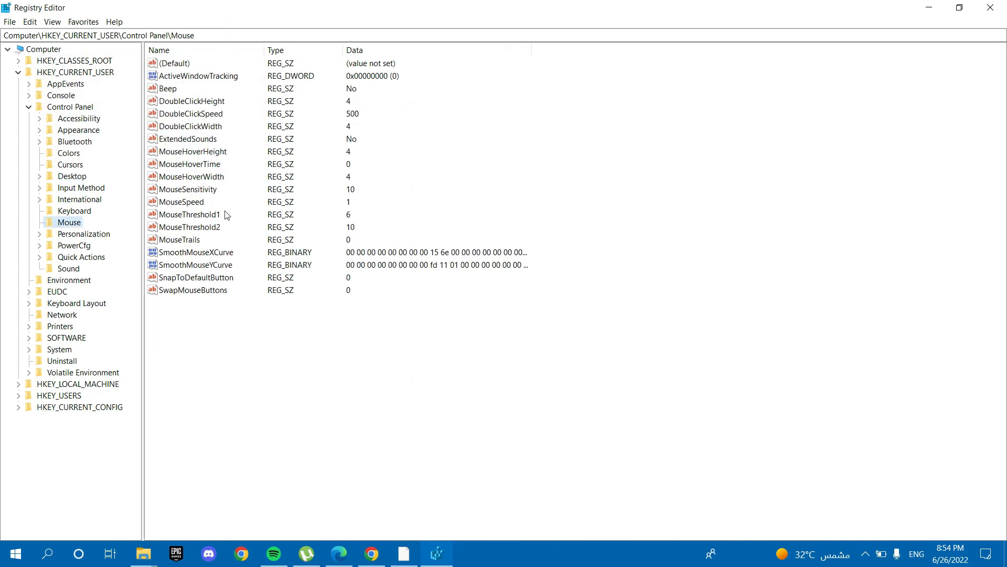
{"action": "double_click", "coordinate": [198, 164]}
{"action": "type", "text": "1"}
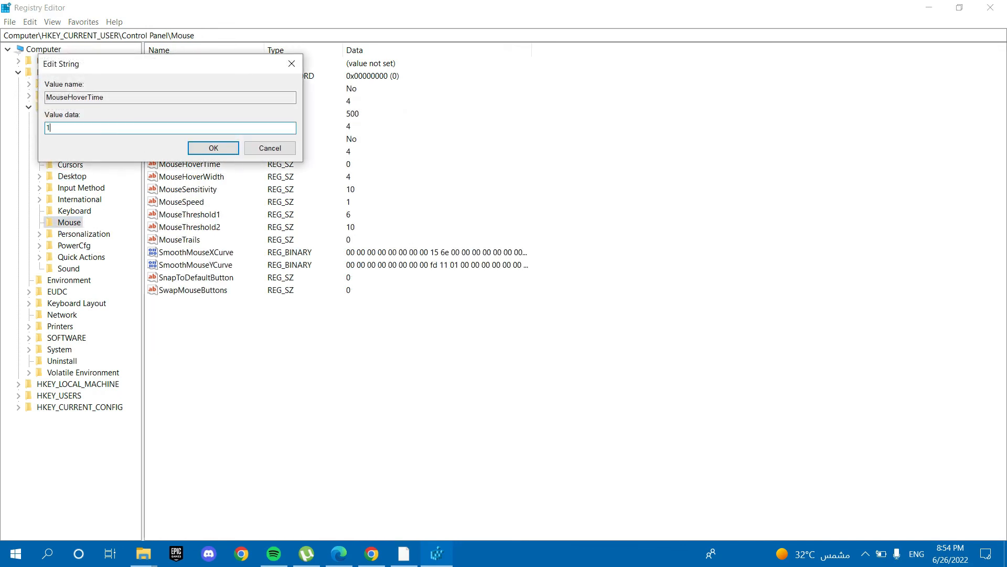
{"action": "type", "text": "0"}
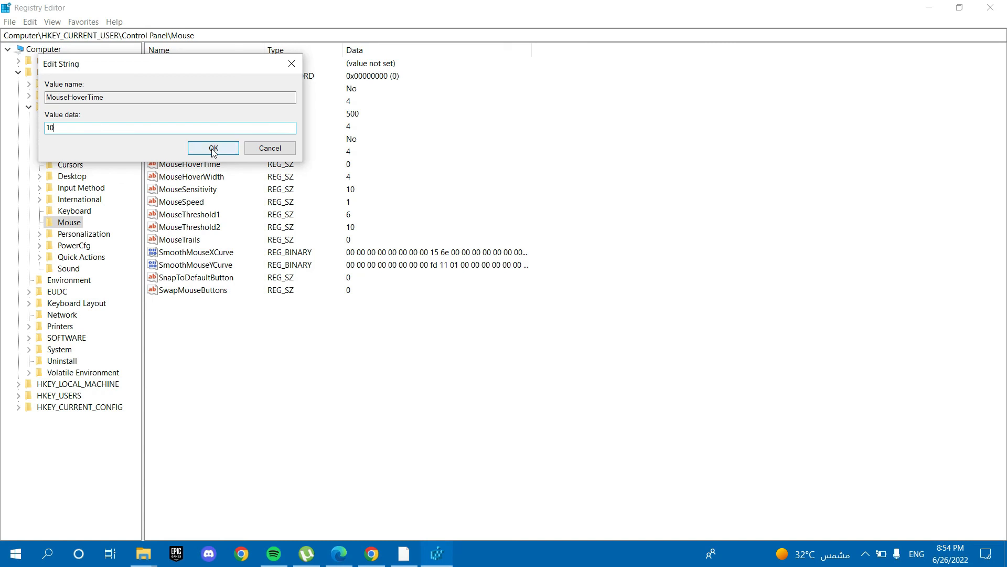
{"action": "left_click", "coordinate": [213, 149]}
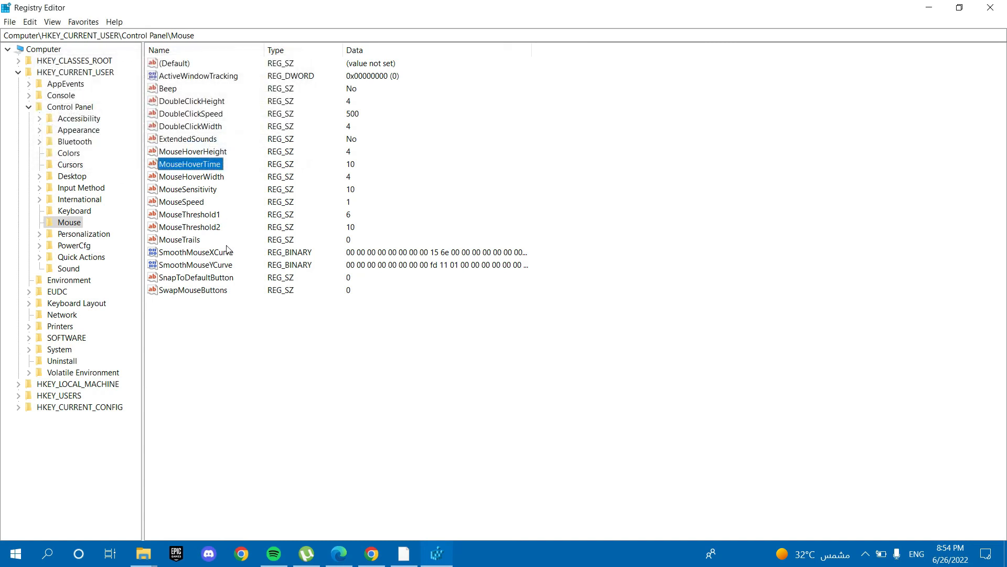
{"action": "left_click", "coordinate": [865, 554]}
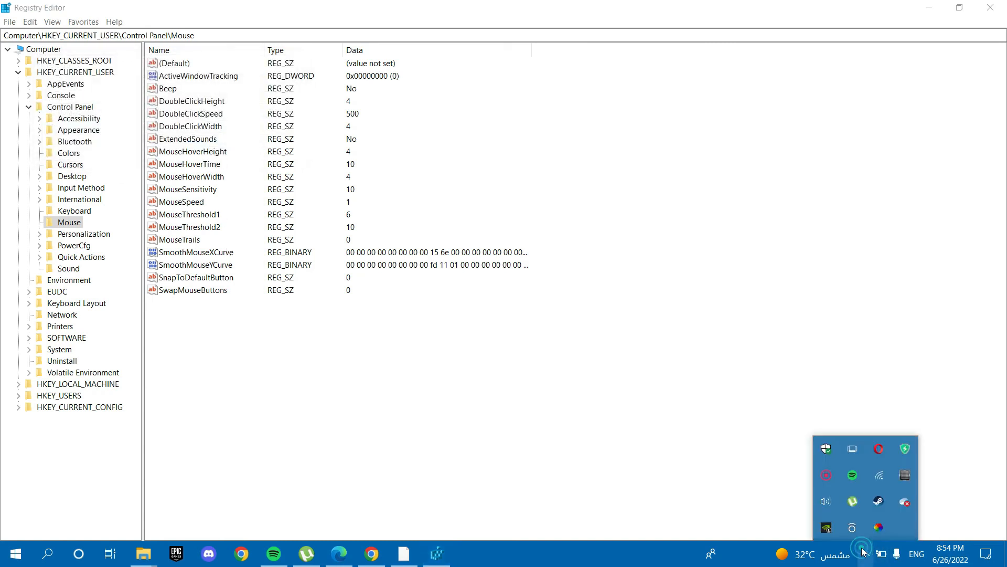
{"action": "right_click", "coordinate": [826, 480]}
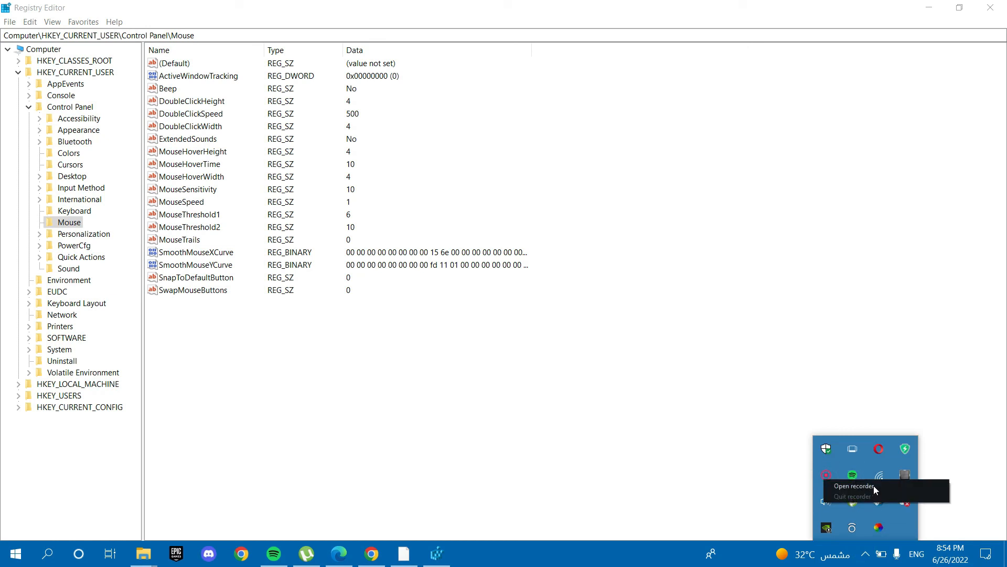
{"action": "left_click", "coordinate": [854, 485]}
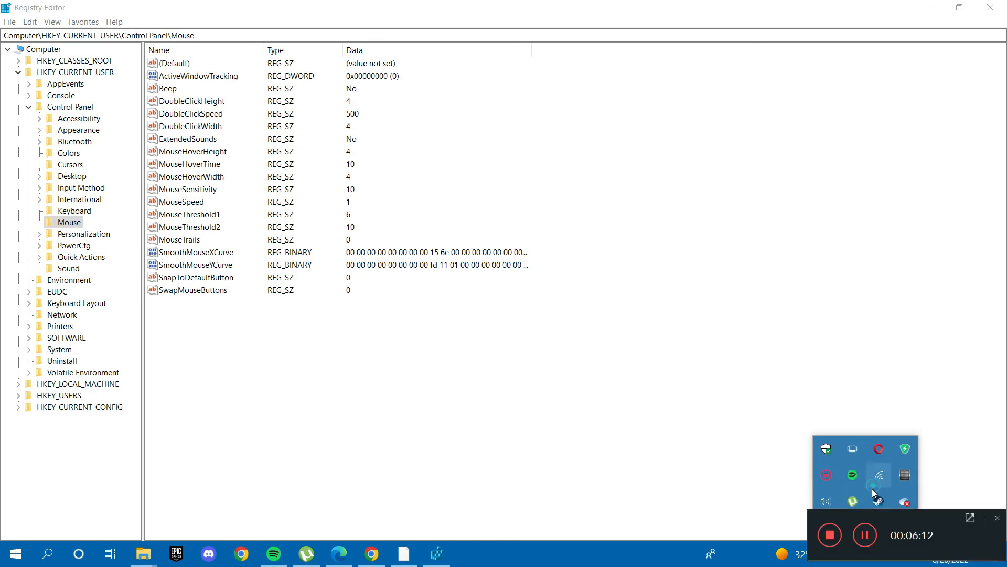
{"action": "left_click", "coordinate": [863, 538]}
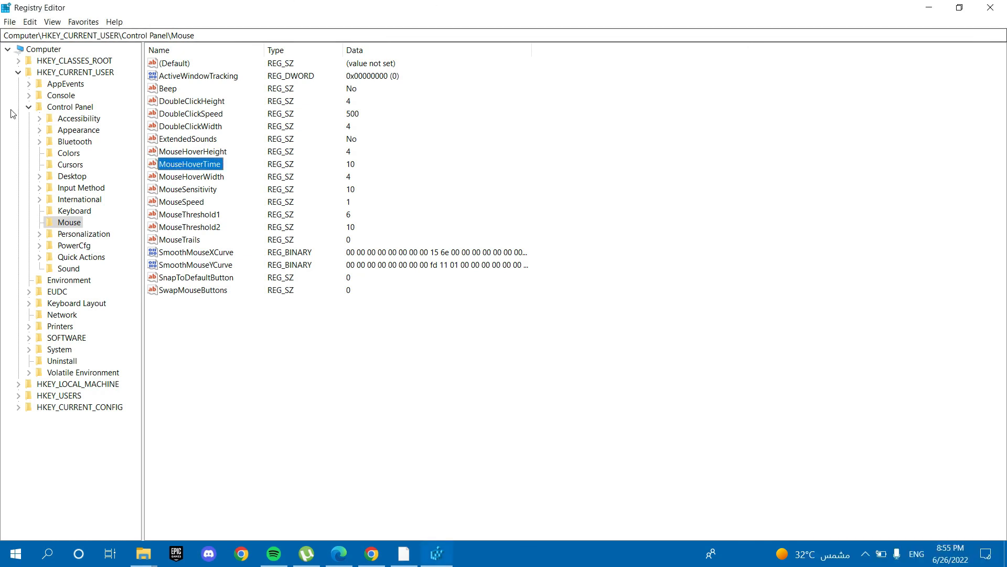
- Collapse Control Panel and HKEY_CURRENT_USER, then expand HKEY_LOCAL_MACHINE and its SOFTWARE key
{"action": "left_click", "coordinate": [29, 107]}
{"action": "left_click", "coordinate": [20, 73]}
{"action": "double_click", "coordinate": [83, 86]}
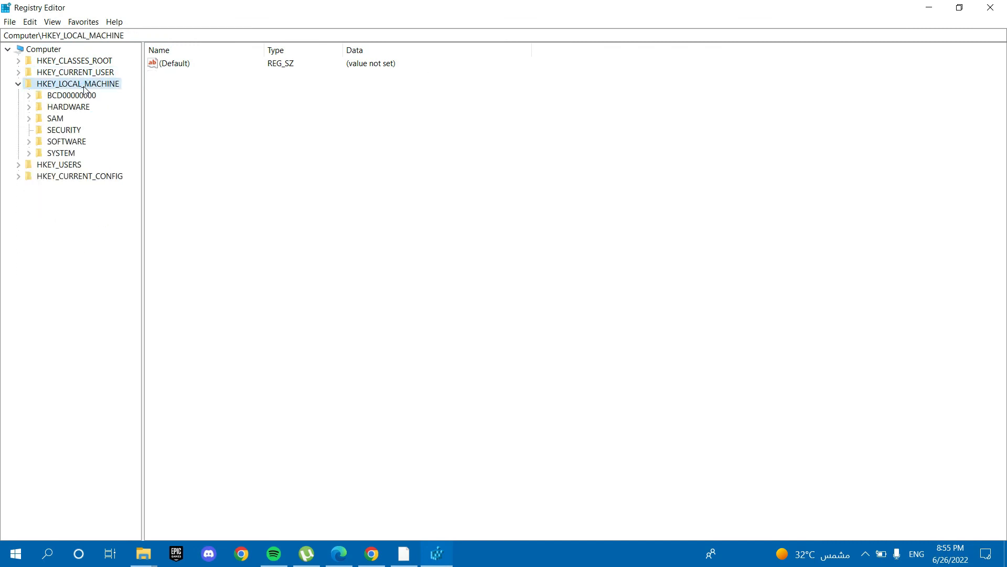
{"action": "left_click", "coordinate": [29, 142]}
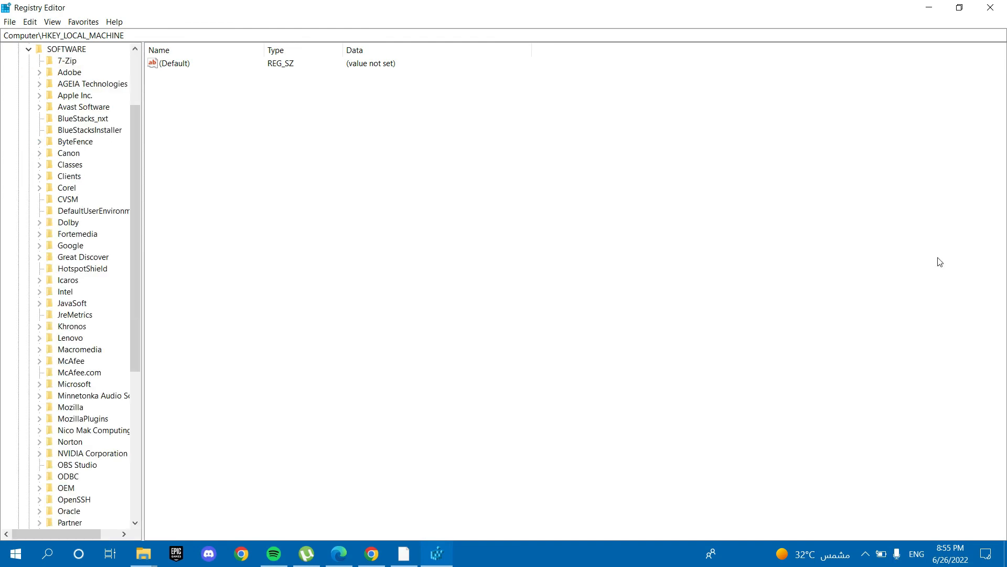
{"action": "left_click", "coordinate": [865, 554]}
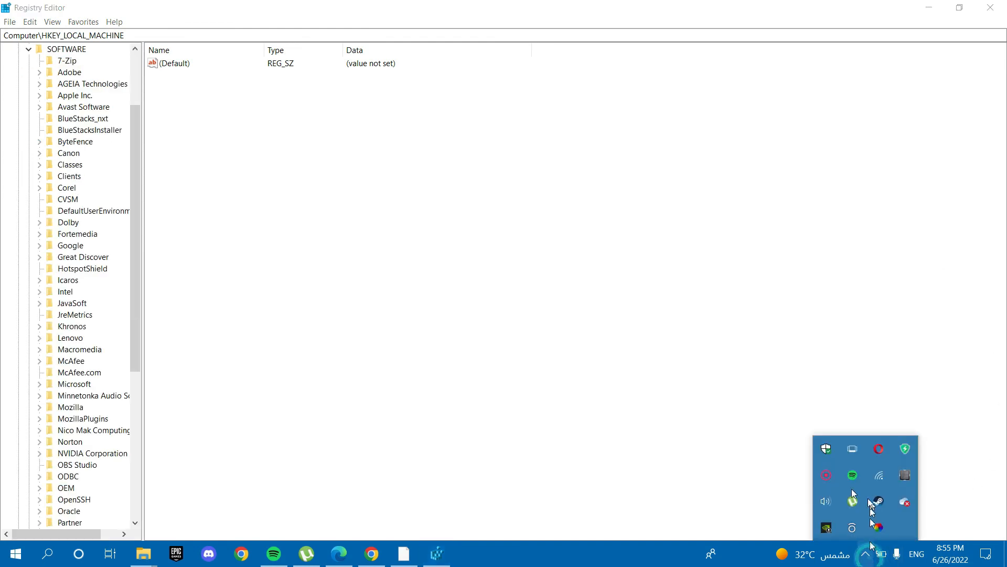
{"action": "left_click", "coordinate": [826, 475]}
{"action": "left_click", "coordinate": [435, 555]}
{"action": "left_click", "coordinate": [433, 557]}
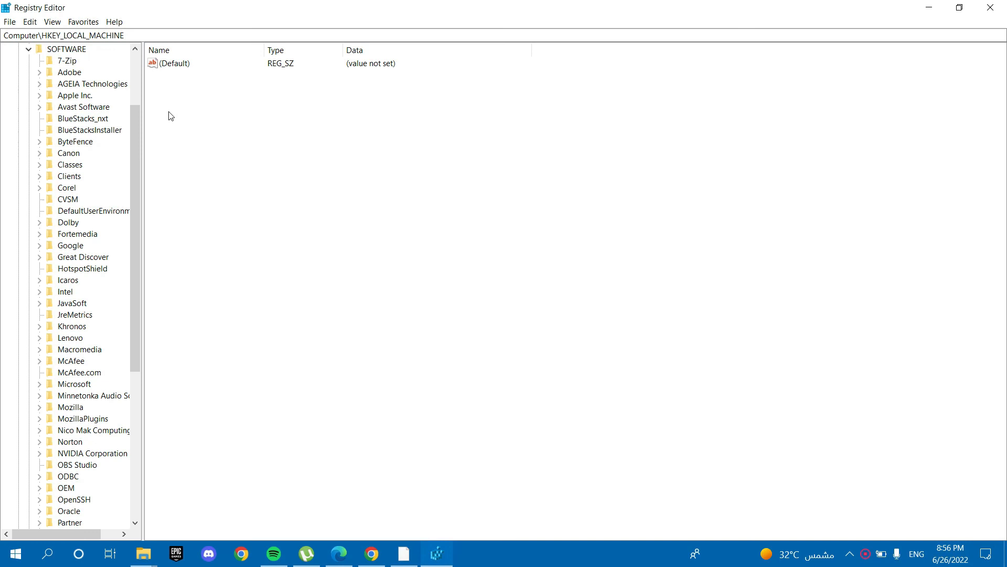
- Expand the Microsoft key under SOFTWARE and open the CurrentVersion key under Windows NT
{"action": "left_click", "coordinate": [39, 384]}
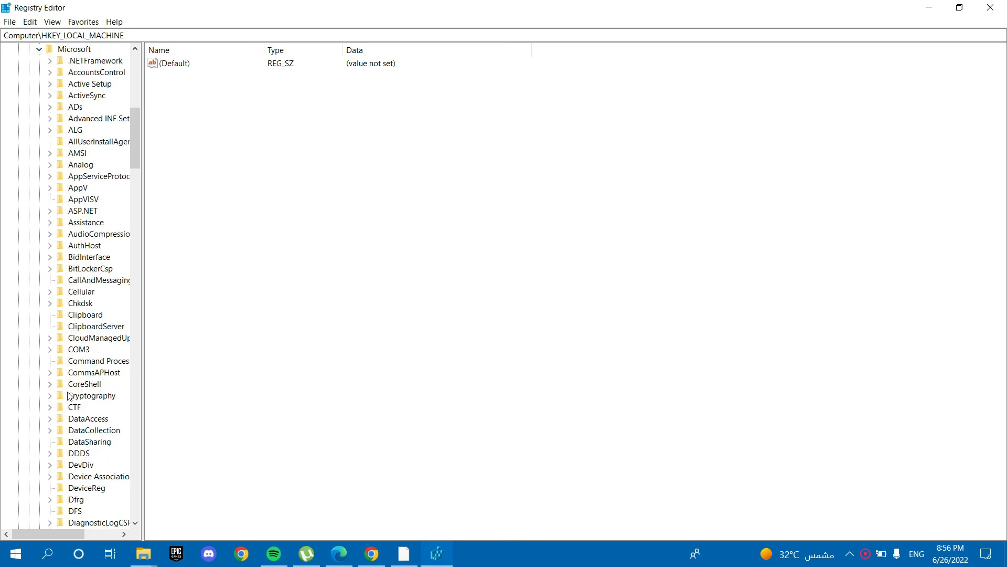
{"action": "left_click", "coordinate": [865, 554]}
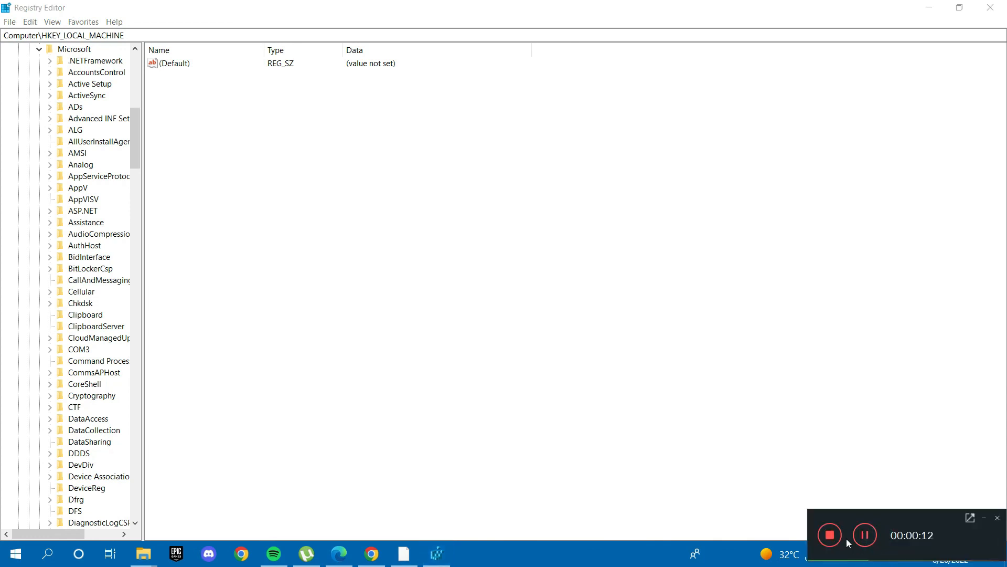
{"action": "left_click", "coordinate": [864, 538]}
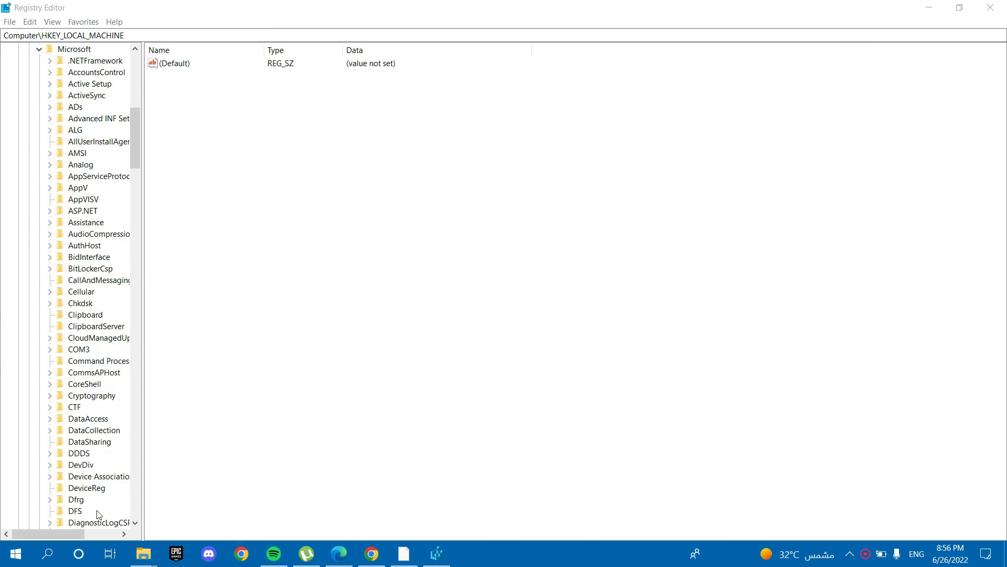
{"action": "left_click", "coordinate": [136, 522]}
{"action": "left_click_drag", "start_coordinate": [135, 523], "coordinate": [135, 524]}
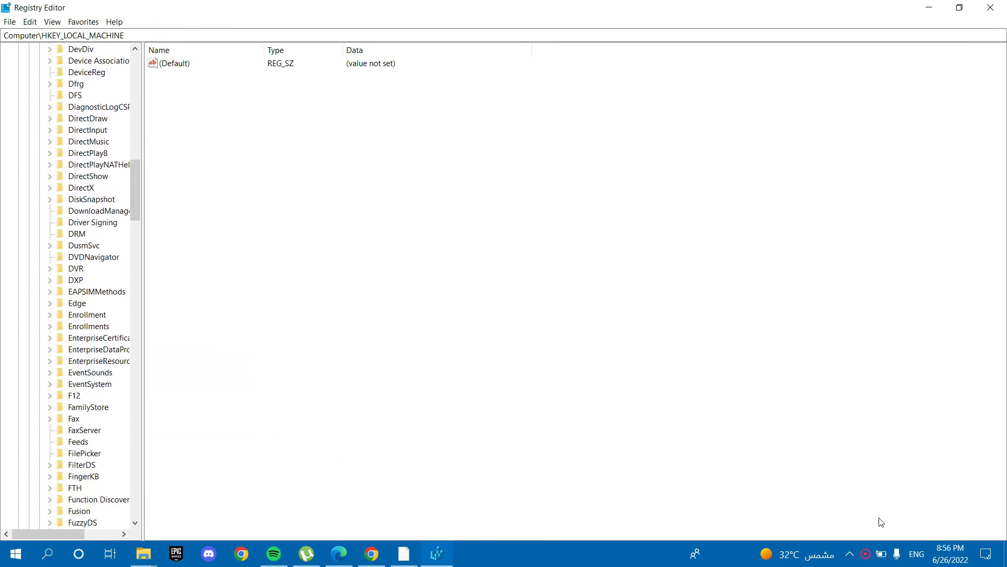
{"action": "right_click", "coordinate": [866, 553]}
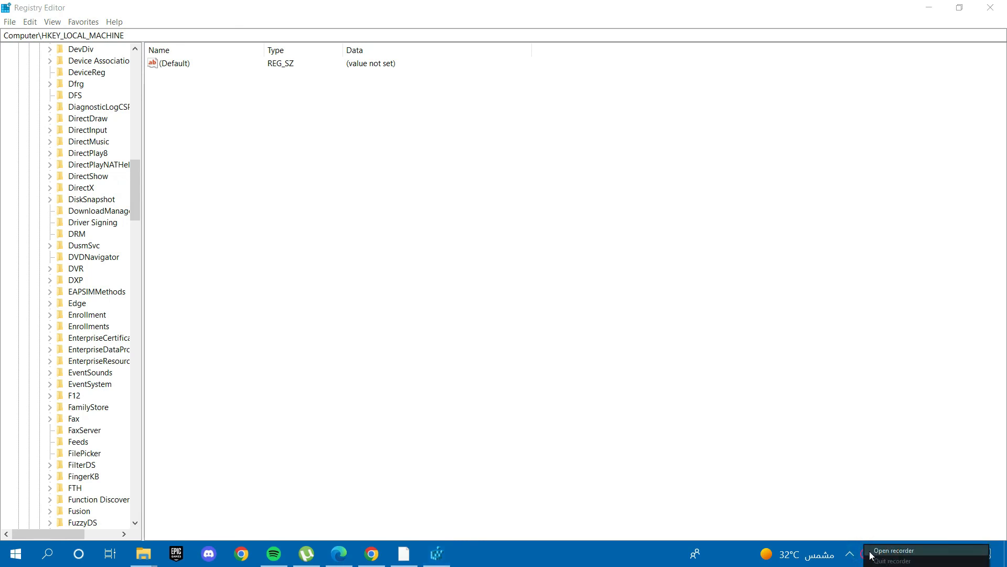
{"action": "left_click", "coordinate": [872, 551]}
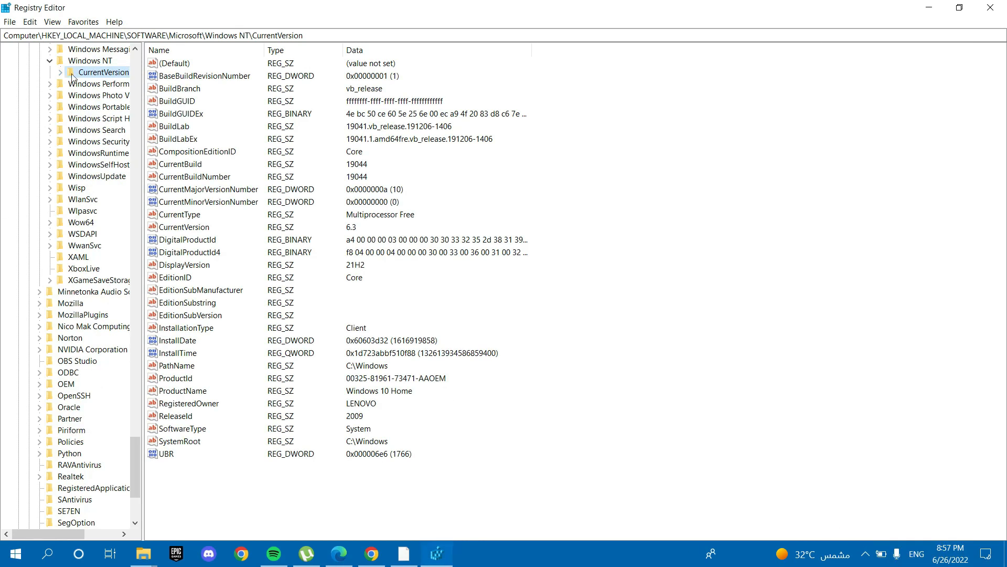
{"action": "left_click", "coordinate": [69, 63]}
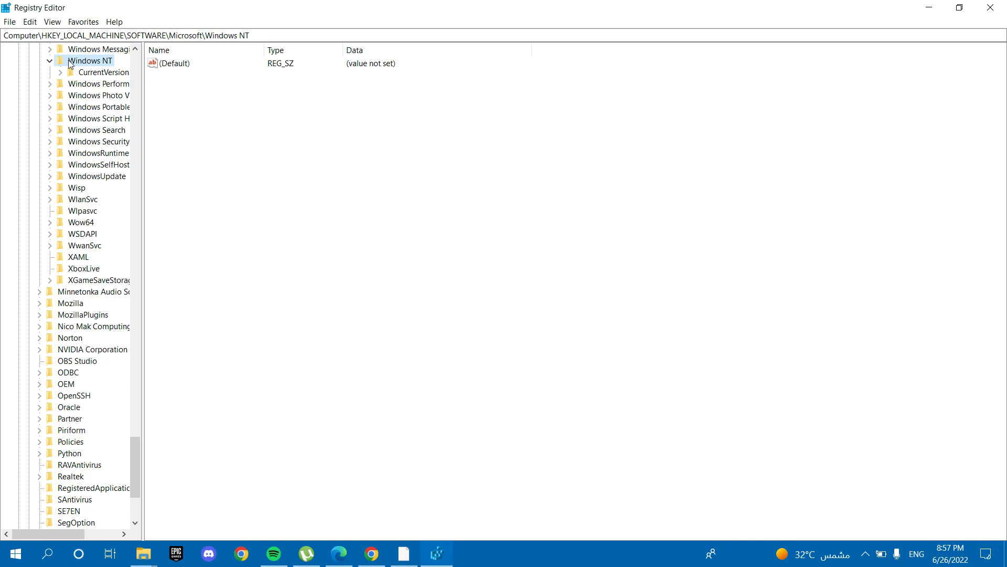
{"action": "left_click", "coordinate": [84, 75]}
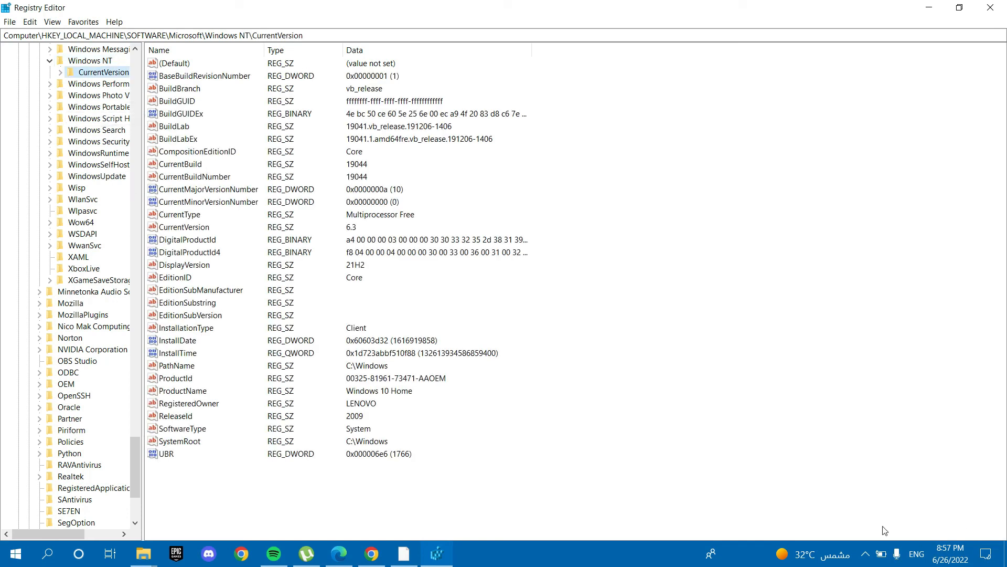
{"action": "left_click", "coordinate": [865, 553]}
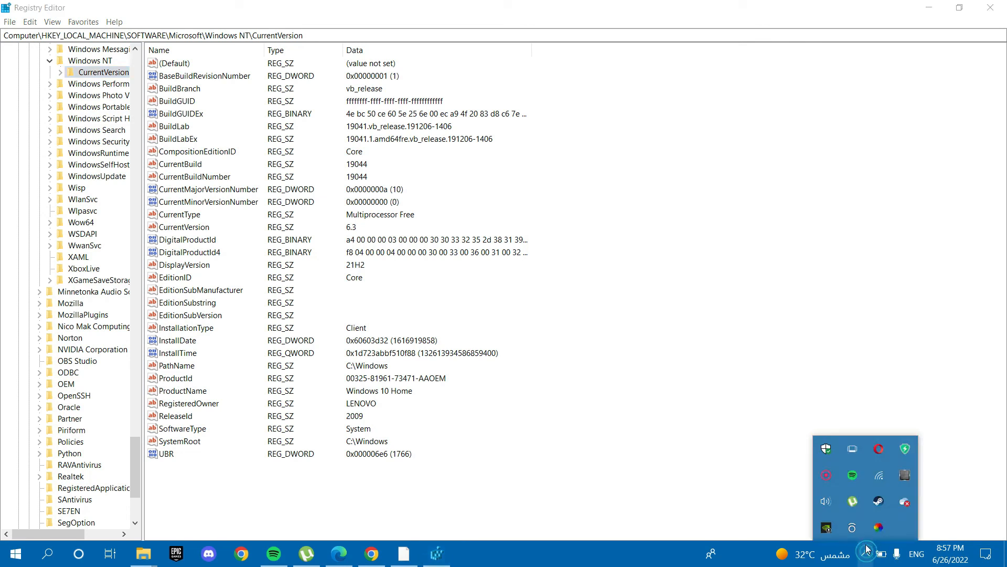
{"action": "left_click", "coordinate": [829, 477]}
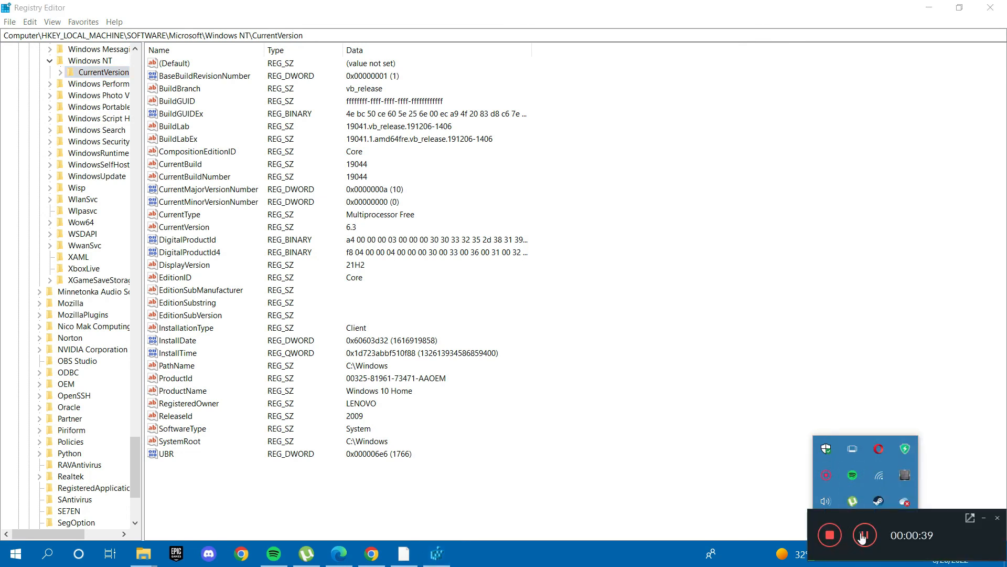
{"action": "left_click", "coordinate": [863, 535]}
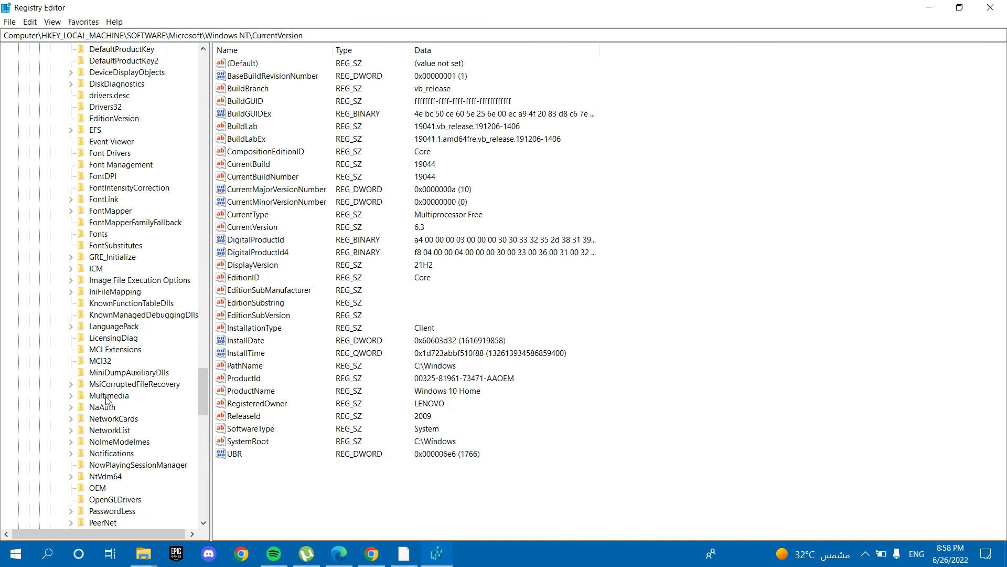
- Expand the Multimedia key under CurrentVersion and open its SystemProfile key
{"action": "left_click", "coordinate": [70, 397]}
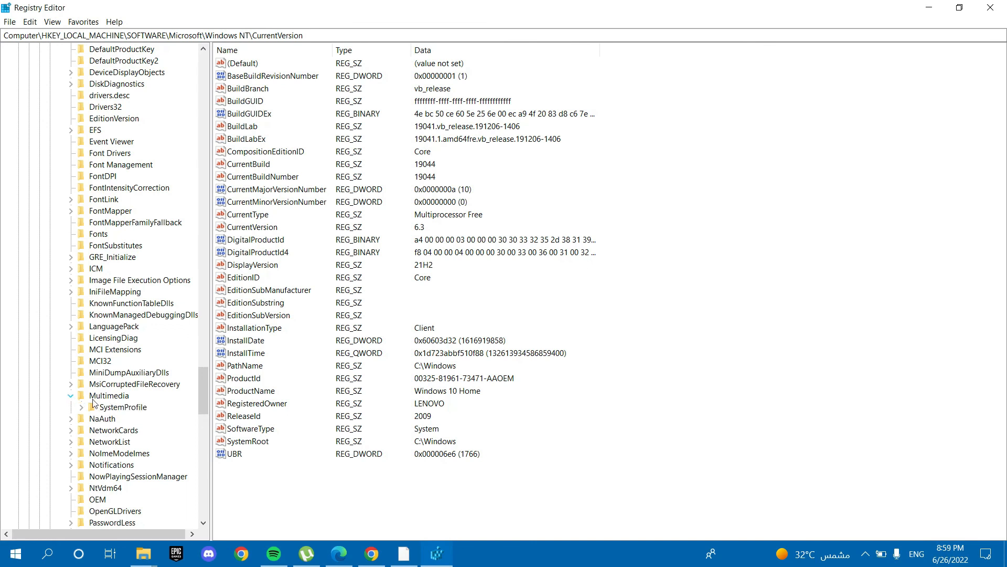
{"action": "left_click", "coordinate": [871, 556]}
{"action": "right_click", "coordinate": [821, 475]}
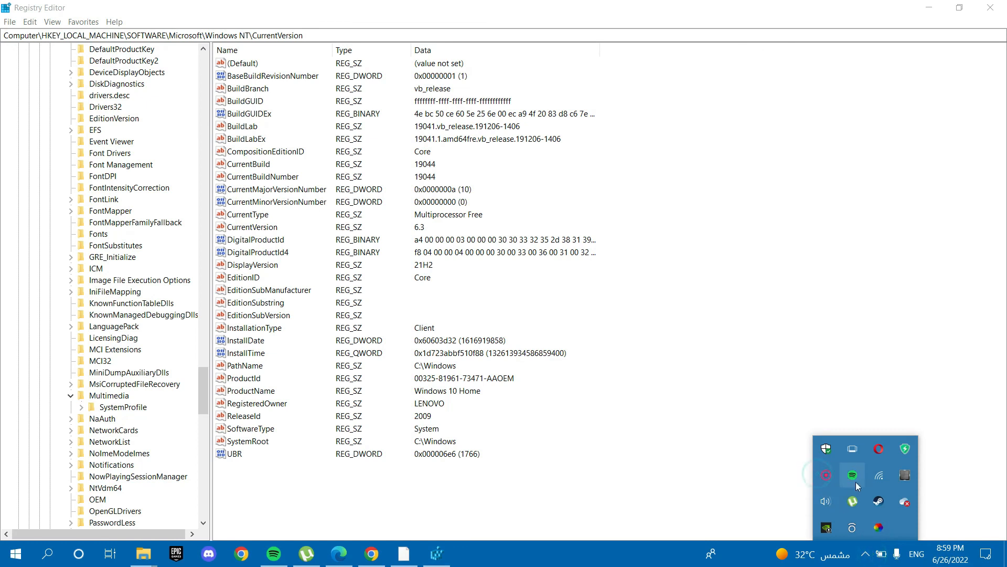
{"action": "left_click", "coordinate": [860, 482]}
{"action": "double_click", "coordinate": [125, 407]}
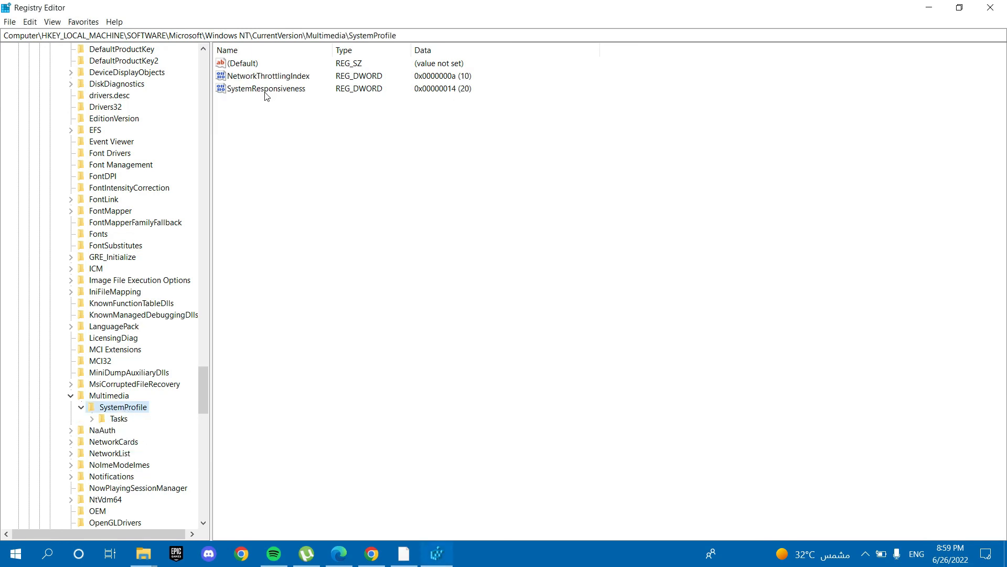
- Set the SystemResponsiveness value data to 0 in the SystemProfile key
{"action": "left_click", "coordinate": [248, 93]}
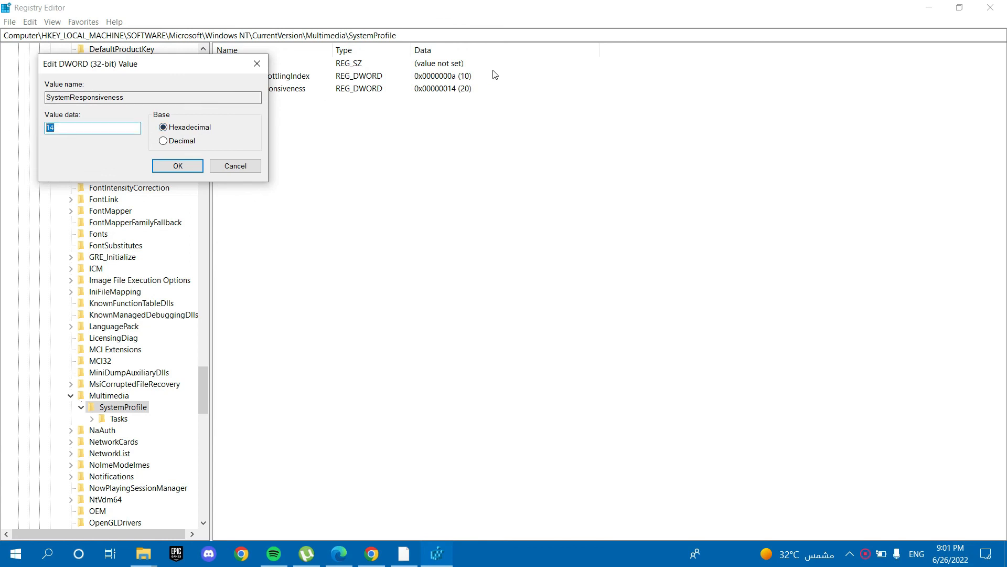
{"action": "type", "text": "0"}
{"action": "left_click", "coordinate": [178, 165]}
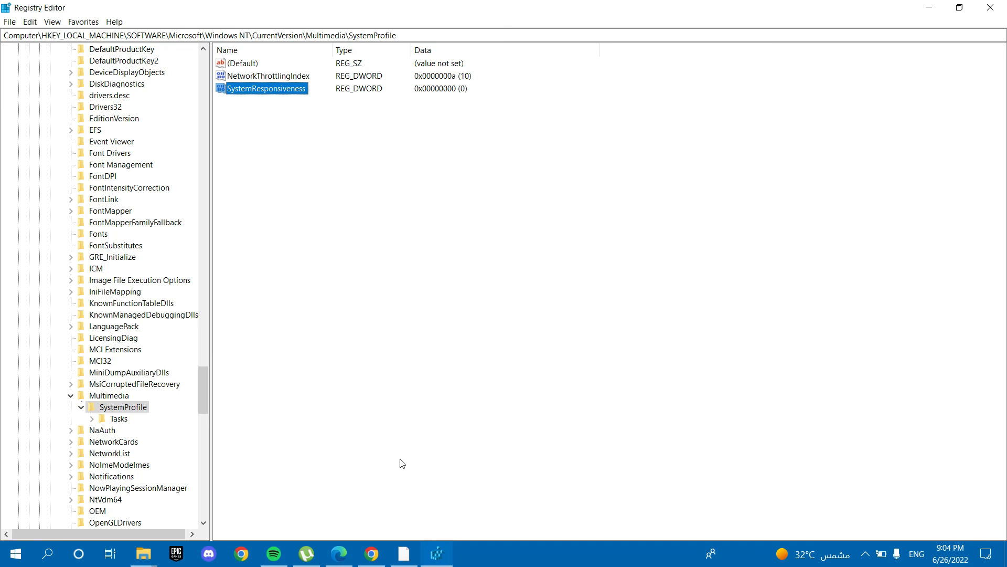
{"action": "mouse_move", "coordinate": [435, 556]}
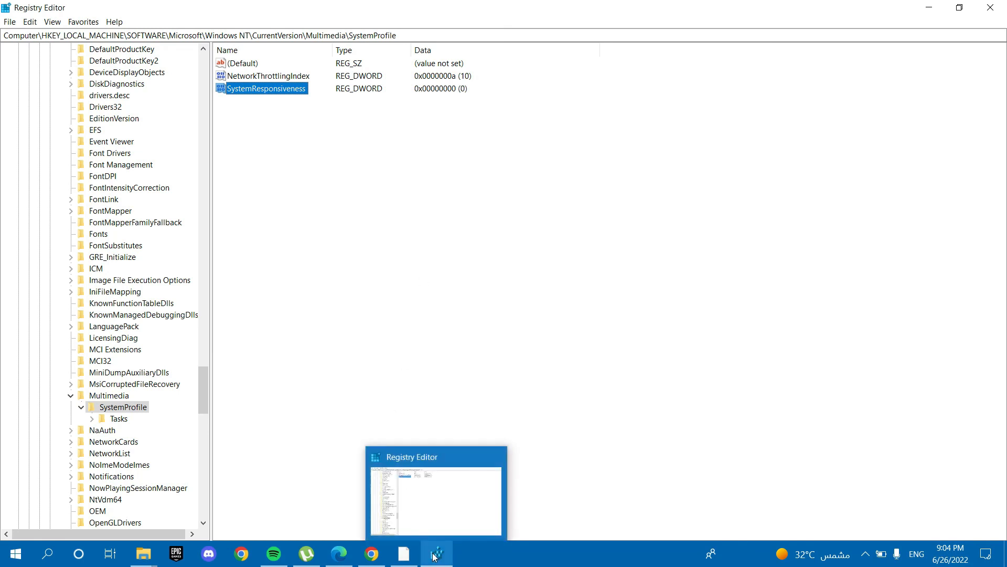